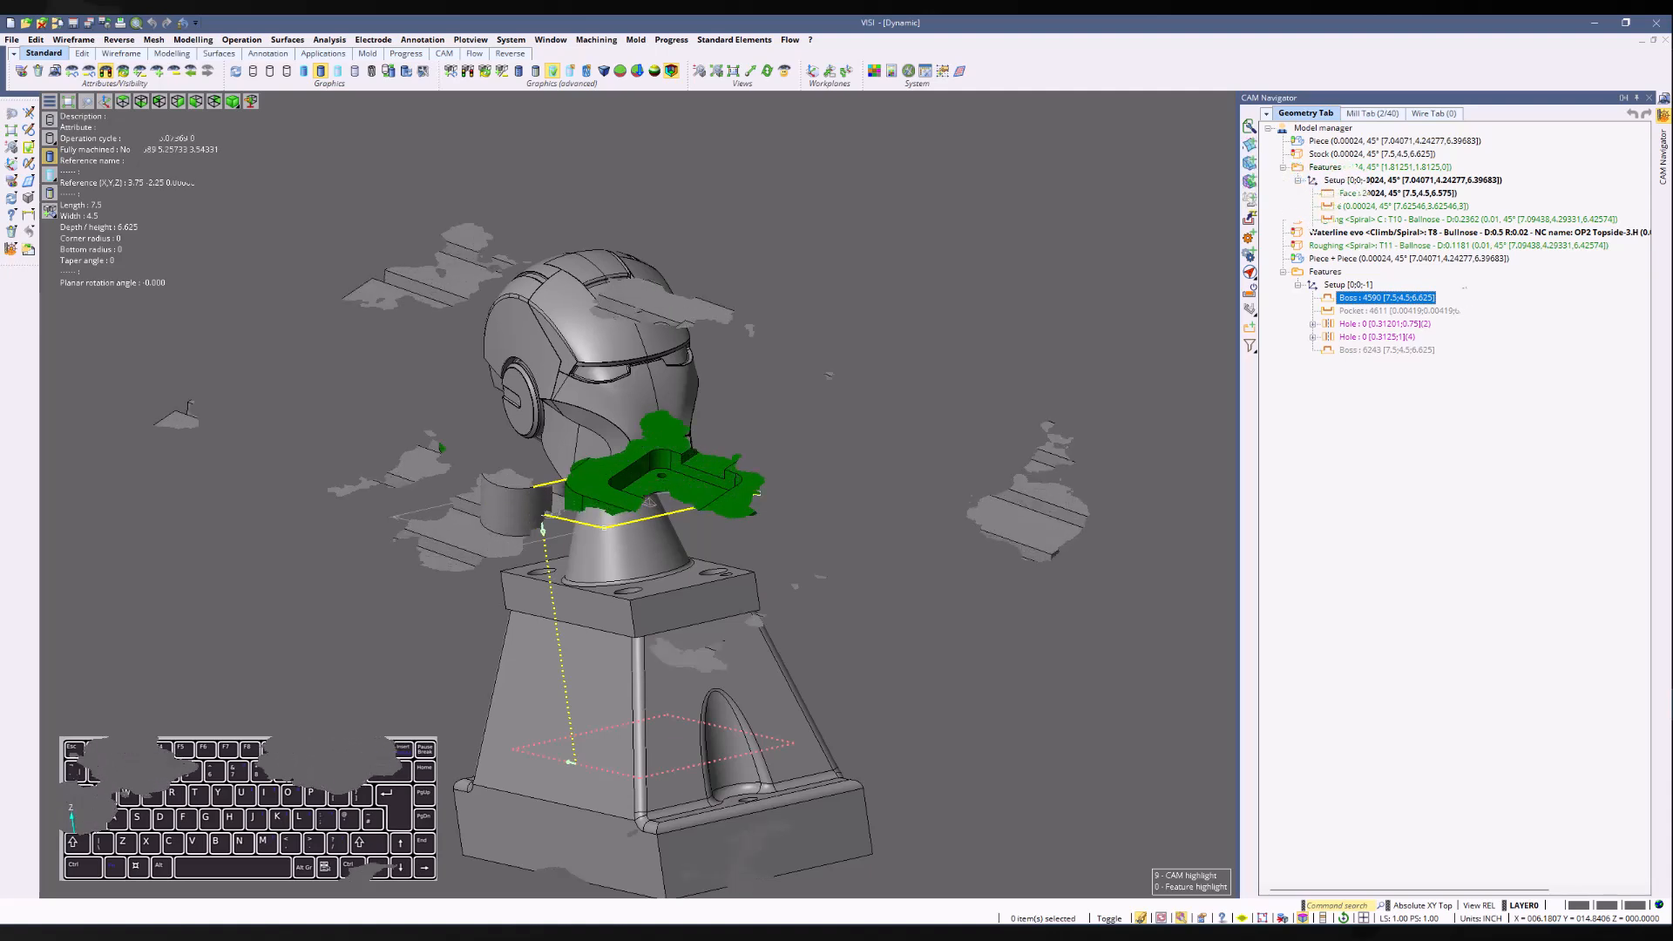
Start adding an operation to Piece1 and display the 2.5ax and 3ax operation types
{"action": "right_click", "coordinate": [1333, 141]}
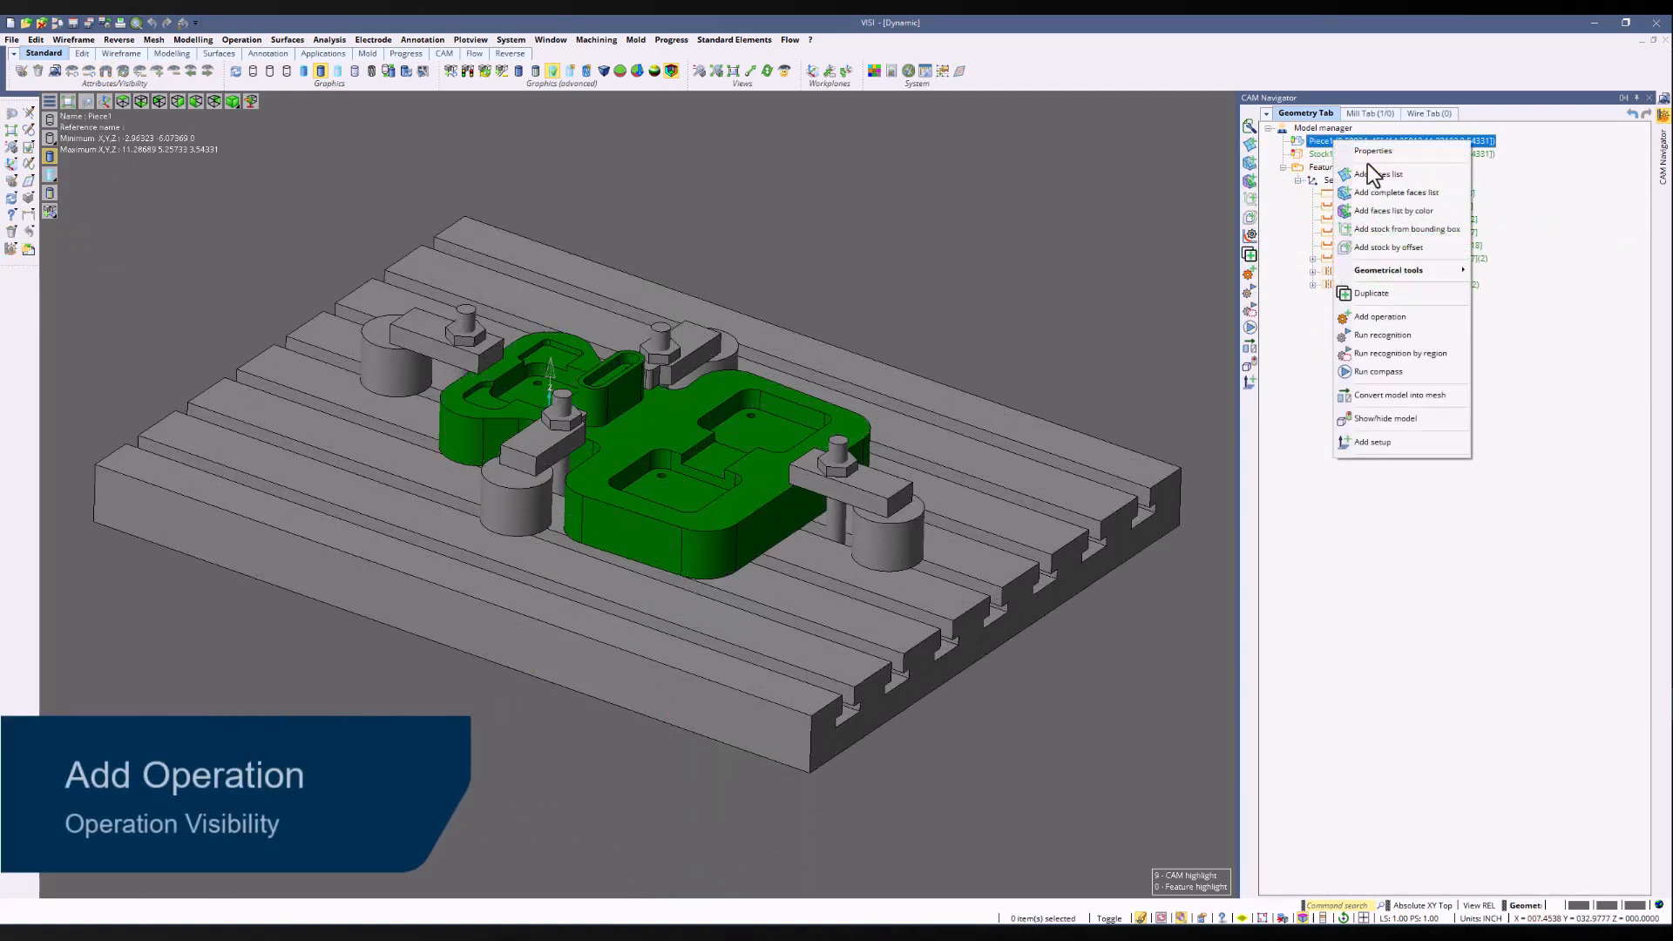
{"action": "left_click", "coordinate": [1373, 317]}
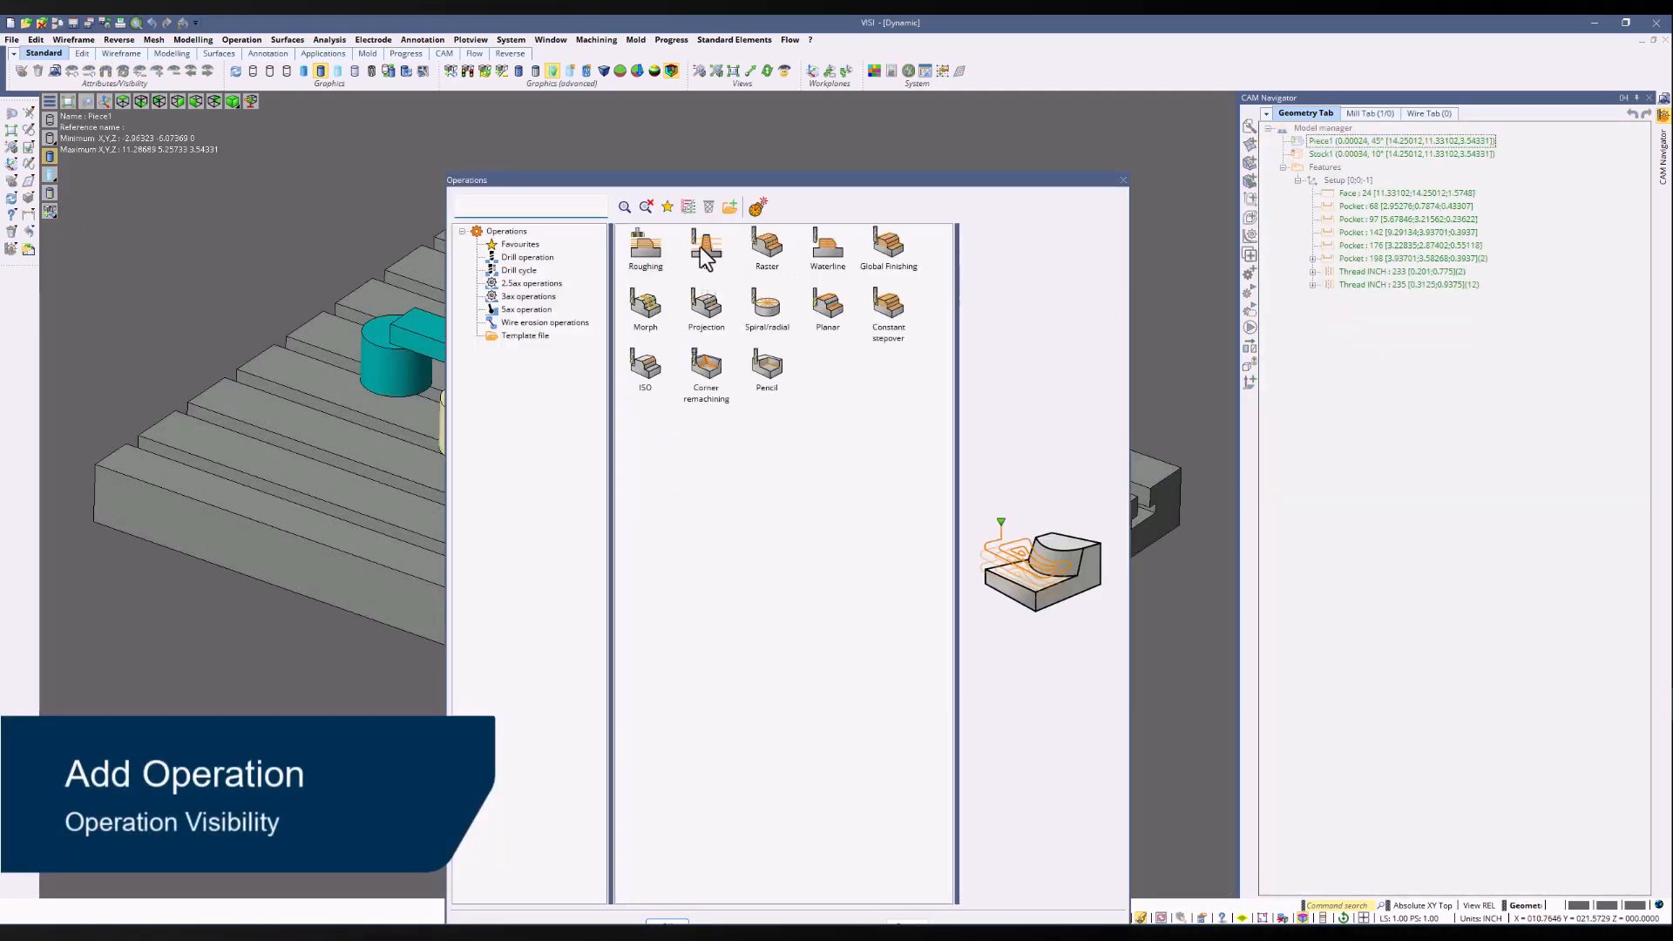
{"action": "left_click", "coordinate": [533, 283]}
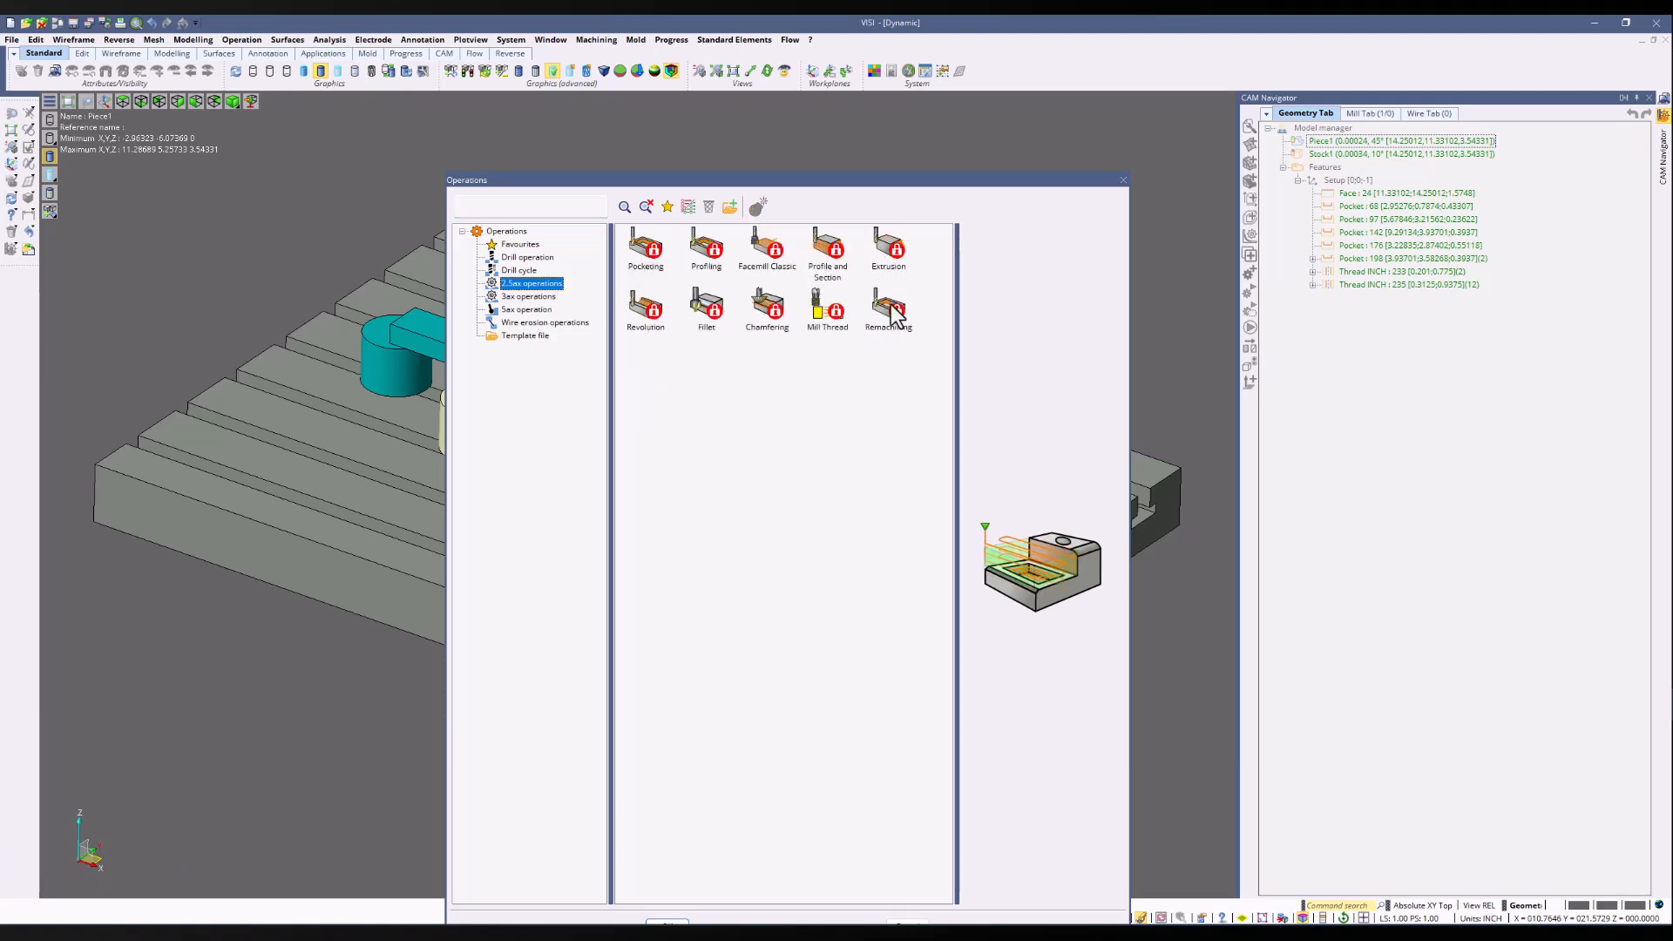
{"action": "left_click", "coordinate": [527, 297]}
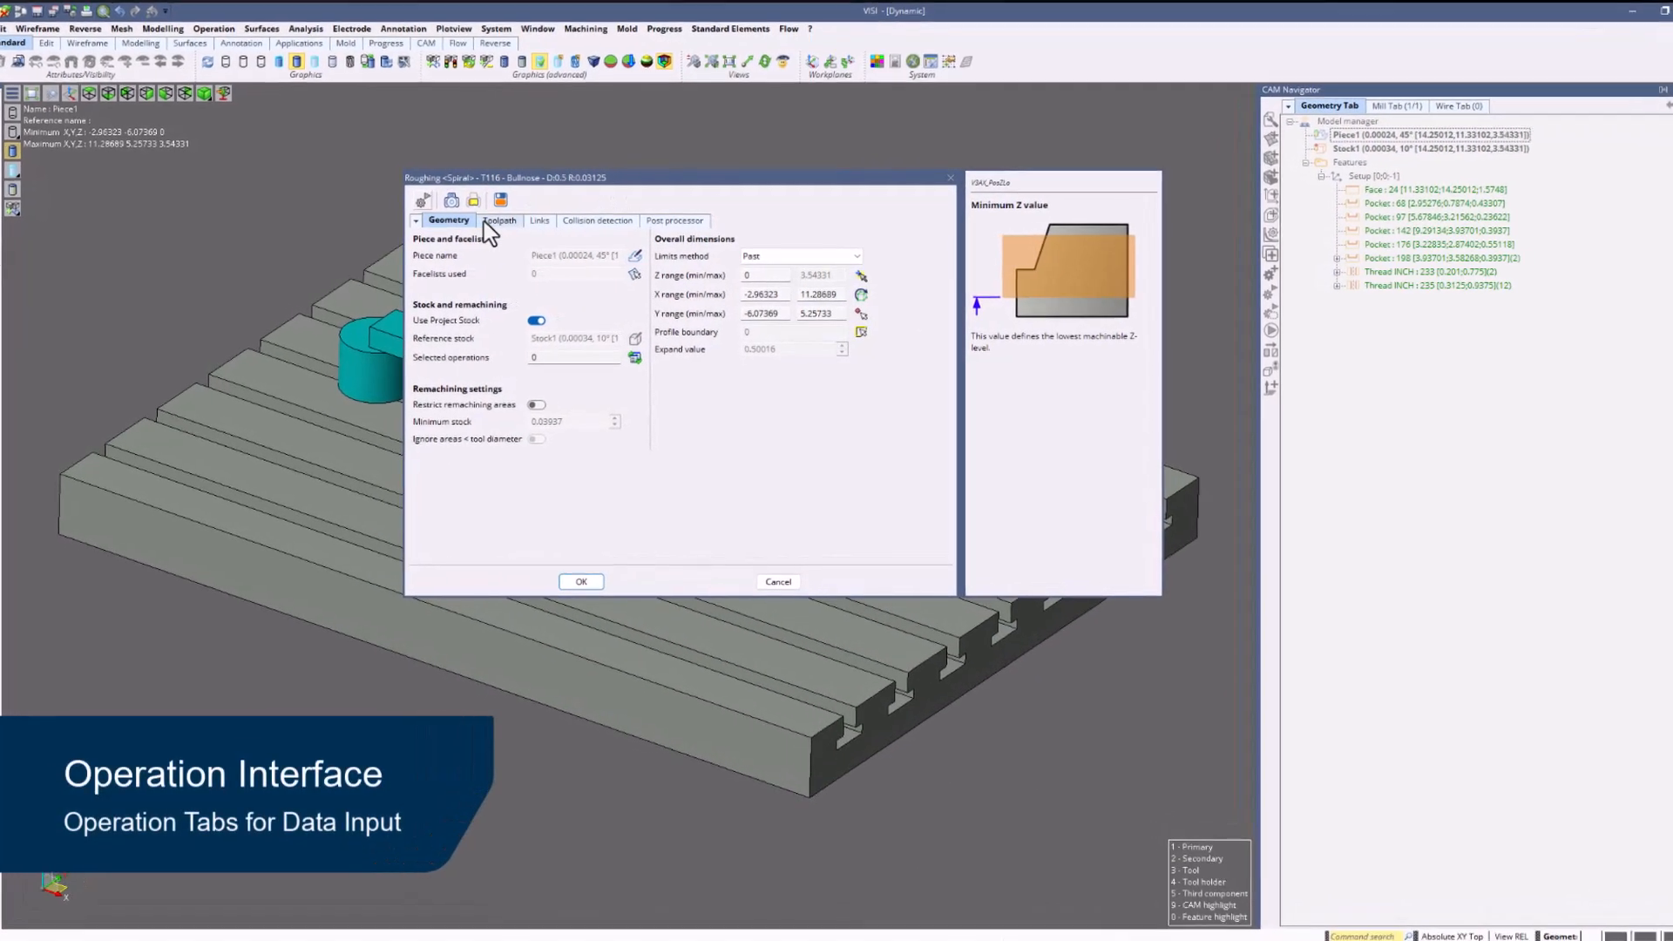
Review the roughing operation's toolpath, links, collision detection and post processor settings, ending back at the geometry settings
{"action": "left_click", "coordinate": [499, 221]}
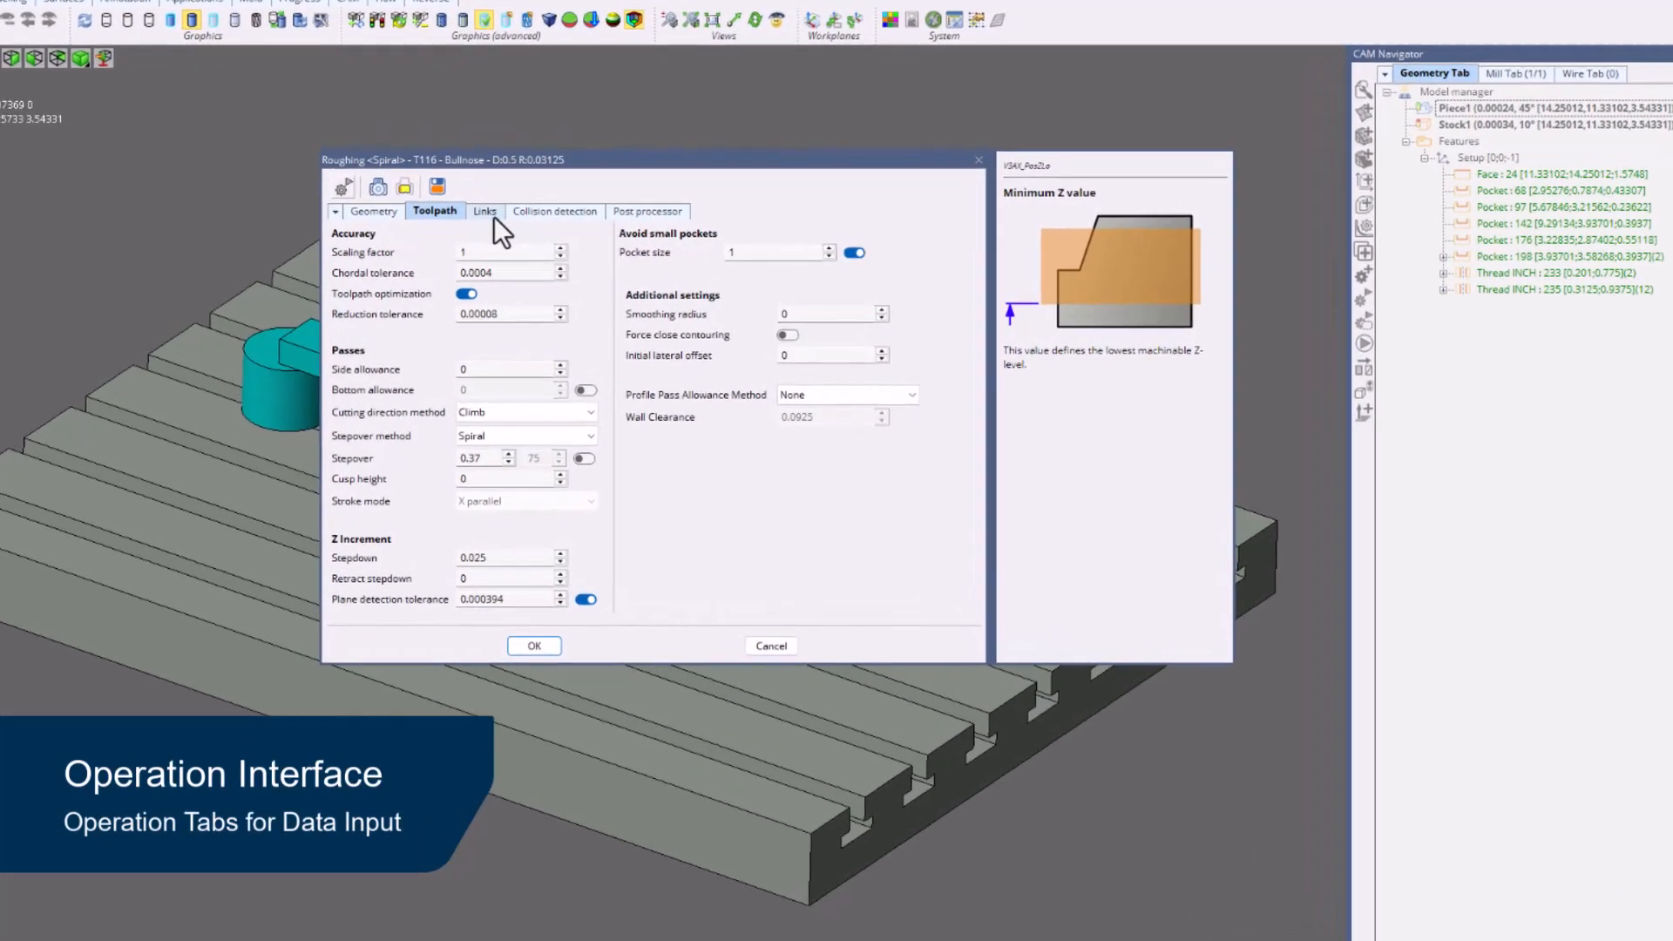
{"action": "left_click", "coordinate": [540, 220]}
{"action": "left_click", "coordinate": [527, 208]}
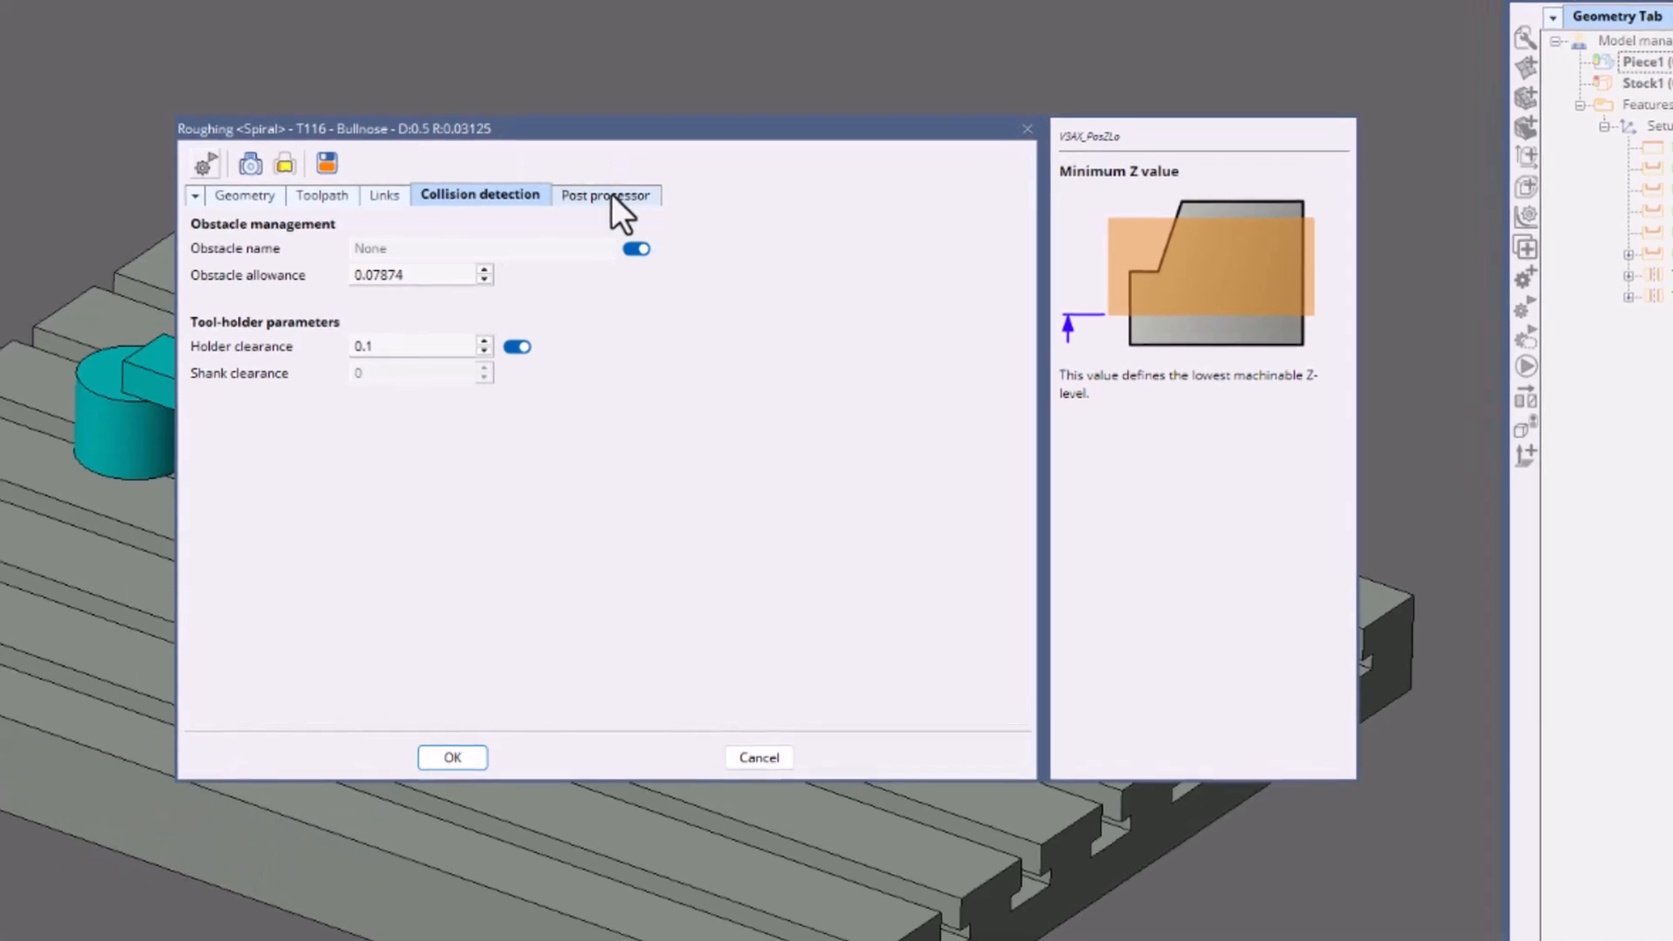
{"action": "left_click", "coordinate": [633, 207]}
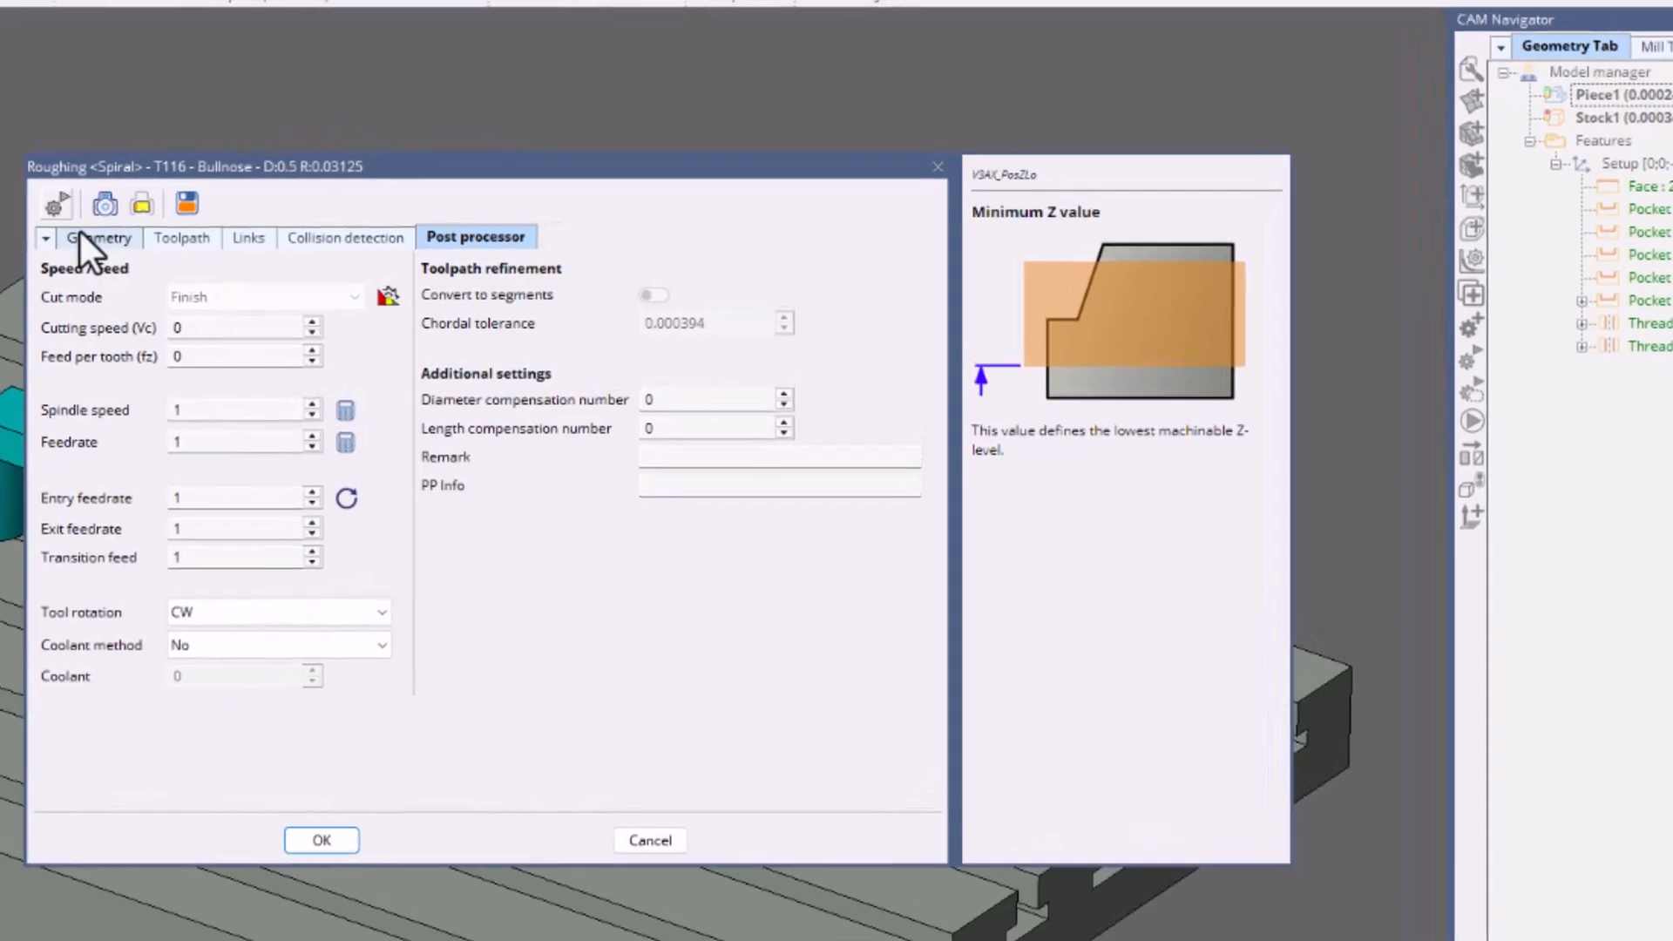
{"action": "left_click", "coordinate": [297, 229]}
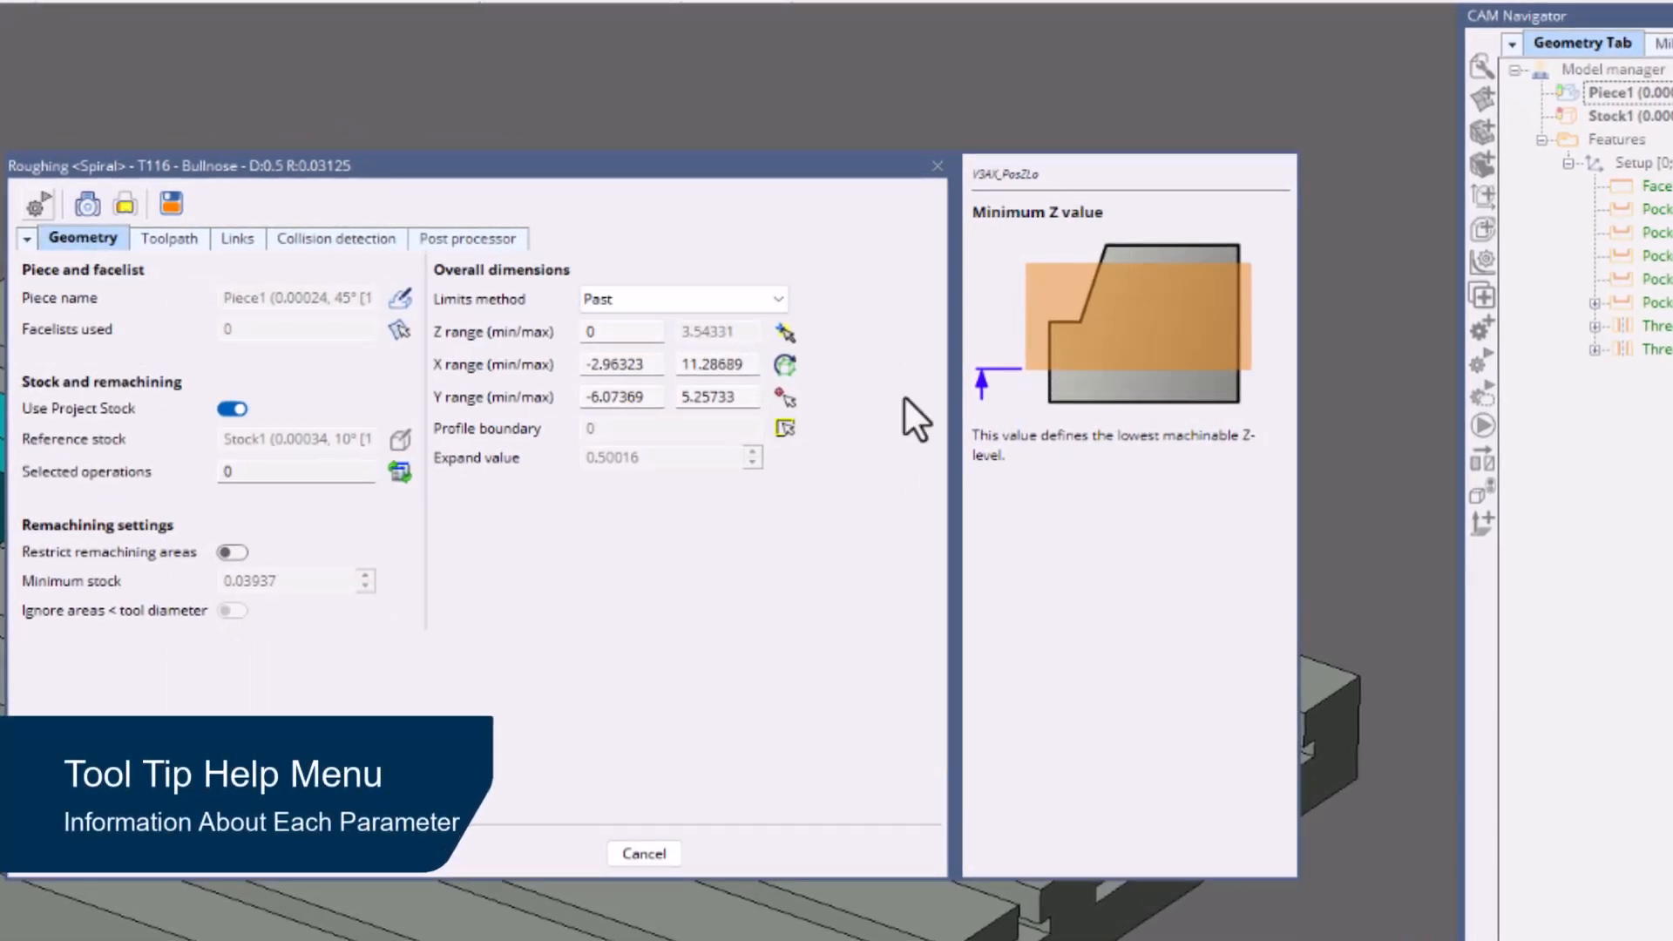
Set the roughing operation's limits method to On and then to To, checking the help for each boundary method
{"action": "left_click", "coordinate": [636, 296]}
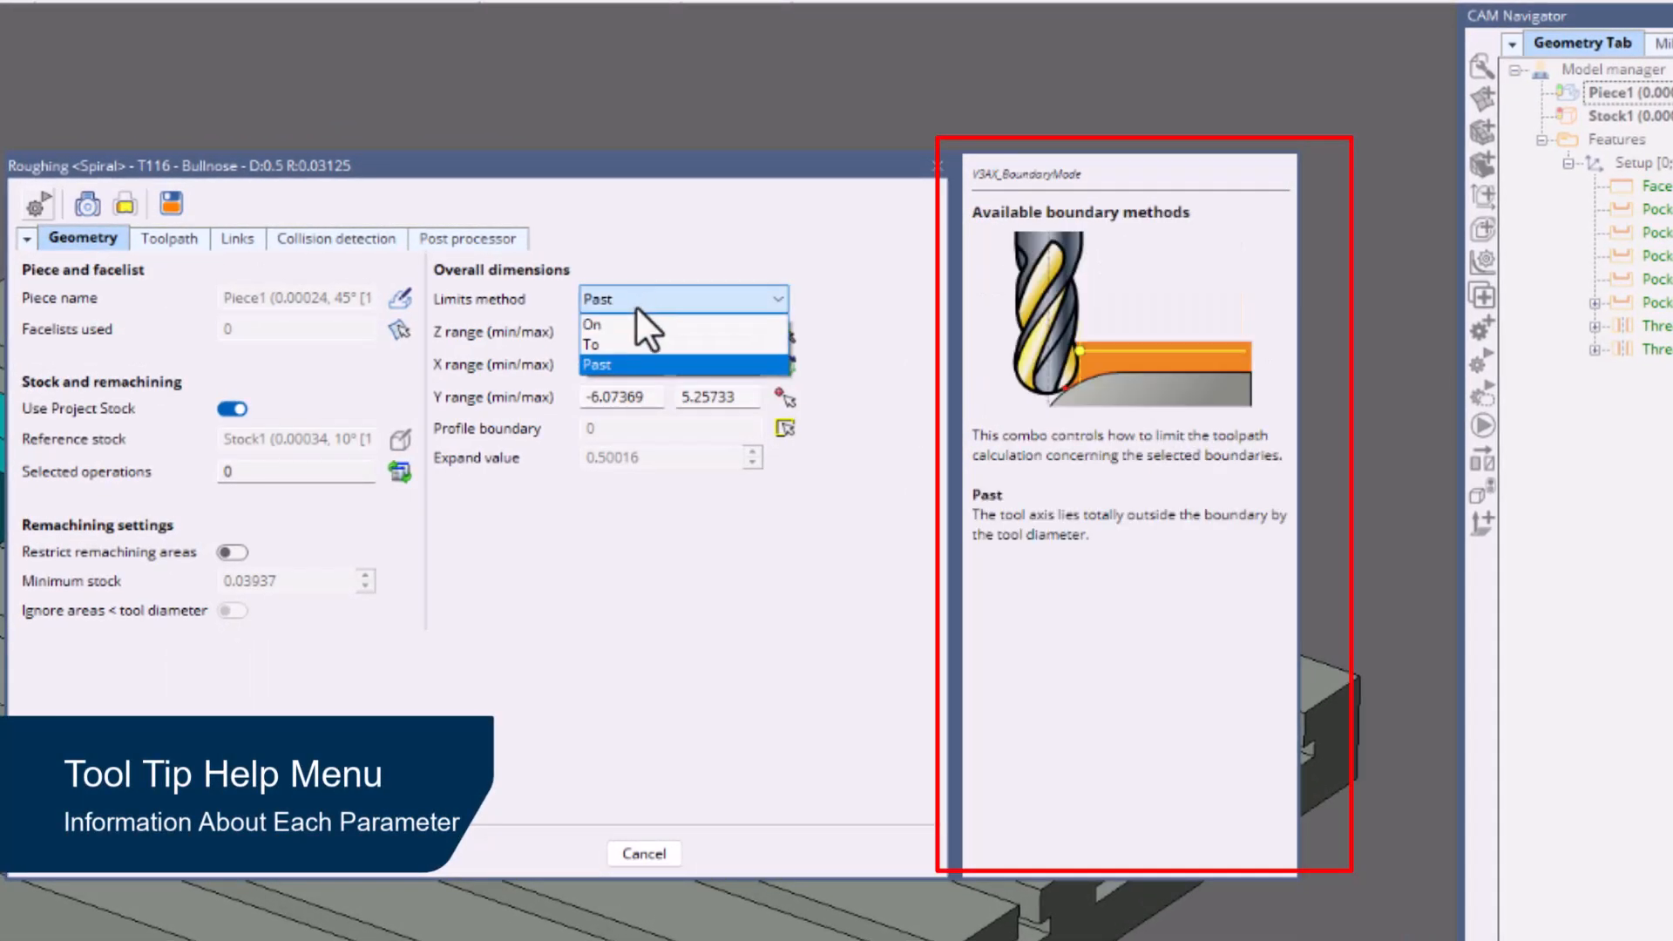
{"action": "left_click", "coordinate": [610, 328]}
{"action": "left_click", "coordinate": [656, 300]}
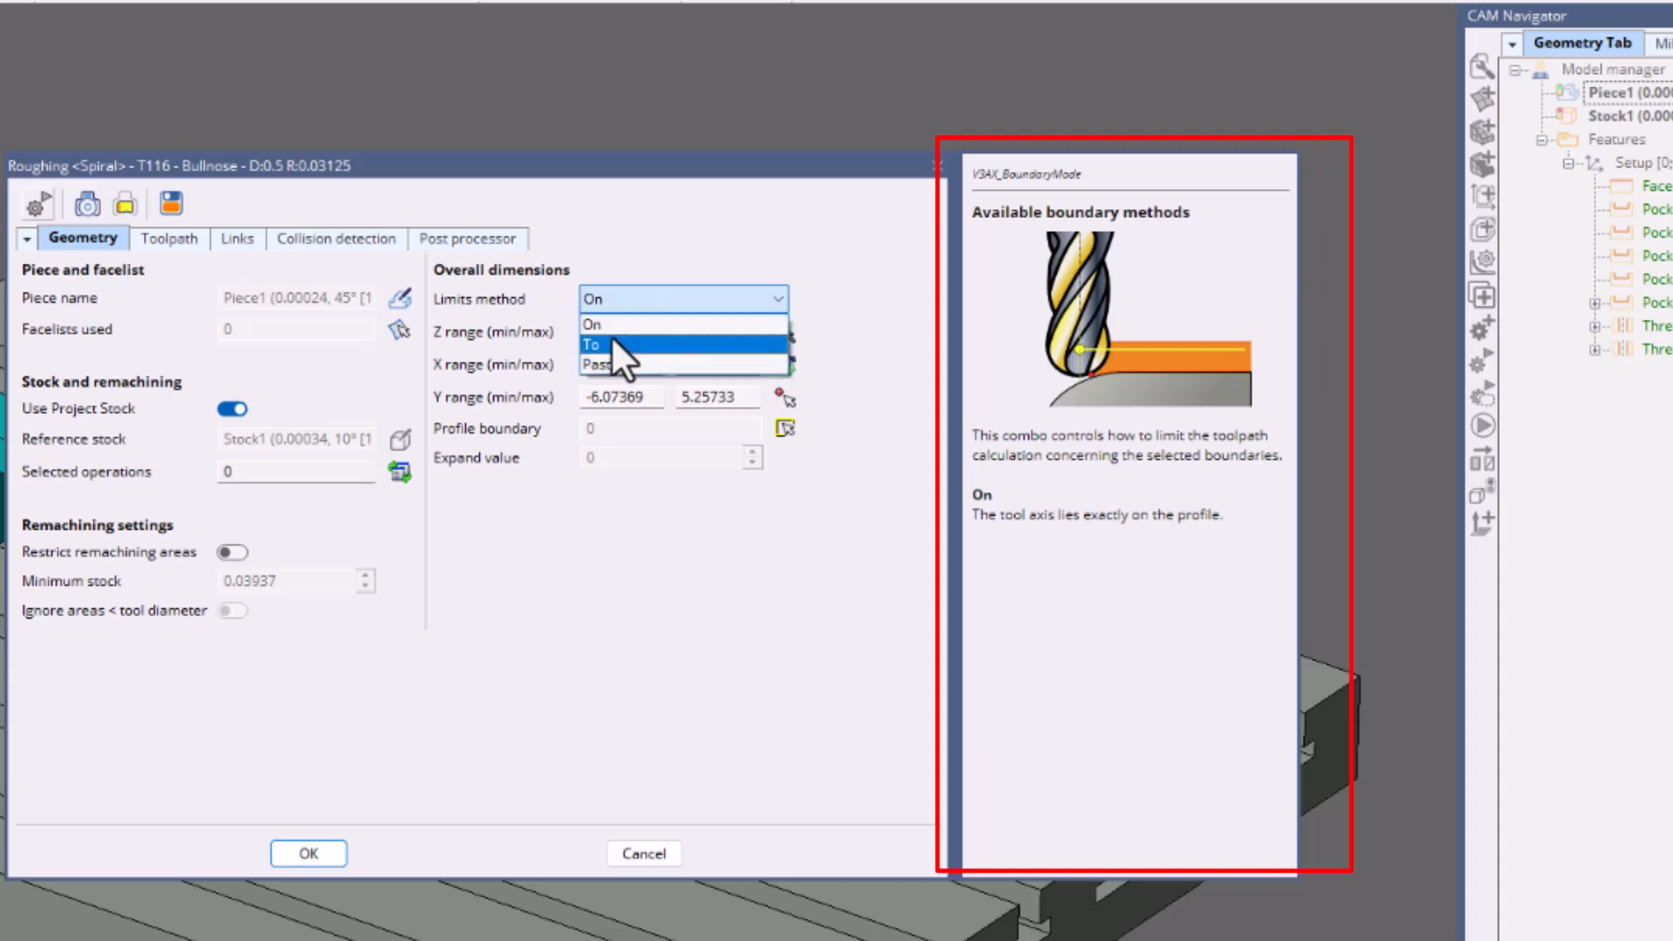
{"action": "left_click", "coordinate": [609, 339]}
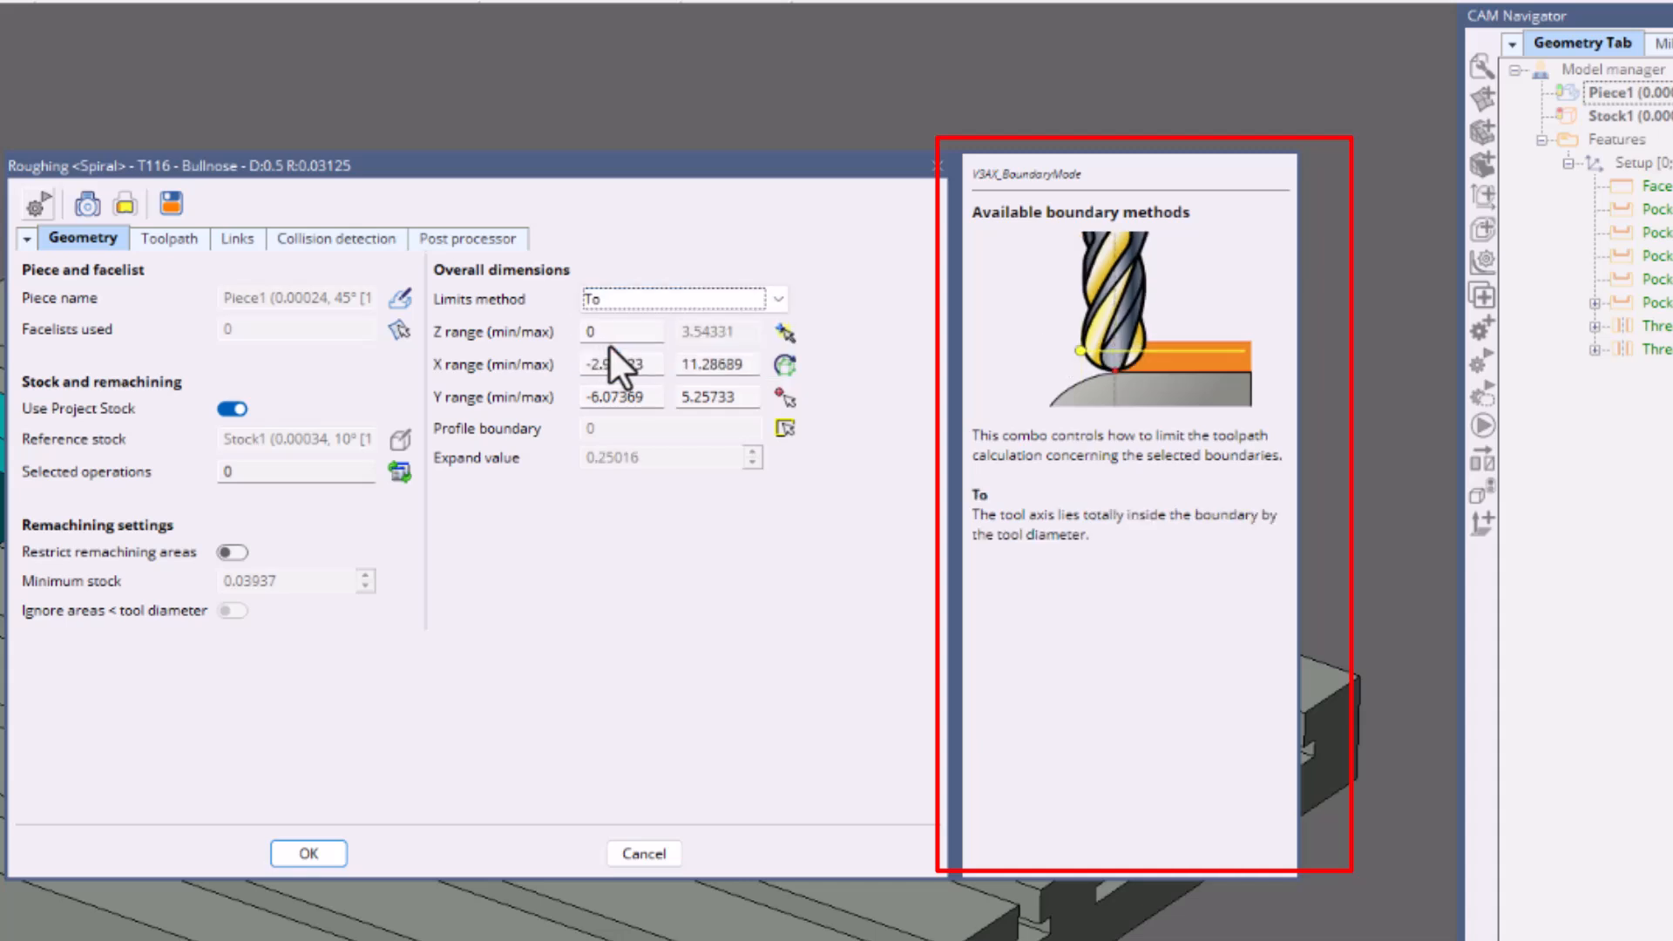
Examine the parameter help for the toolpath's chordal tolerance, reduction tolerance, small pocket size and smoothing radius
{"action": "left_click", "coordinate": [167, 240]}
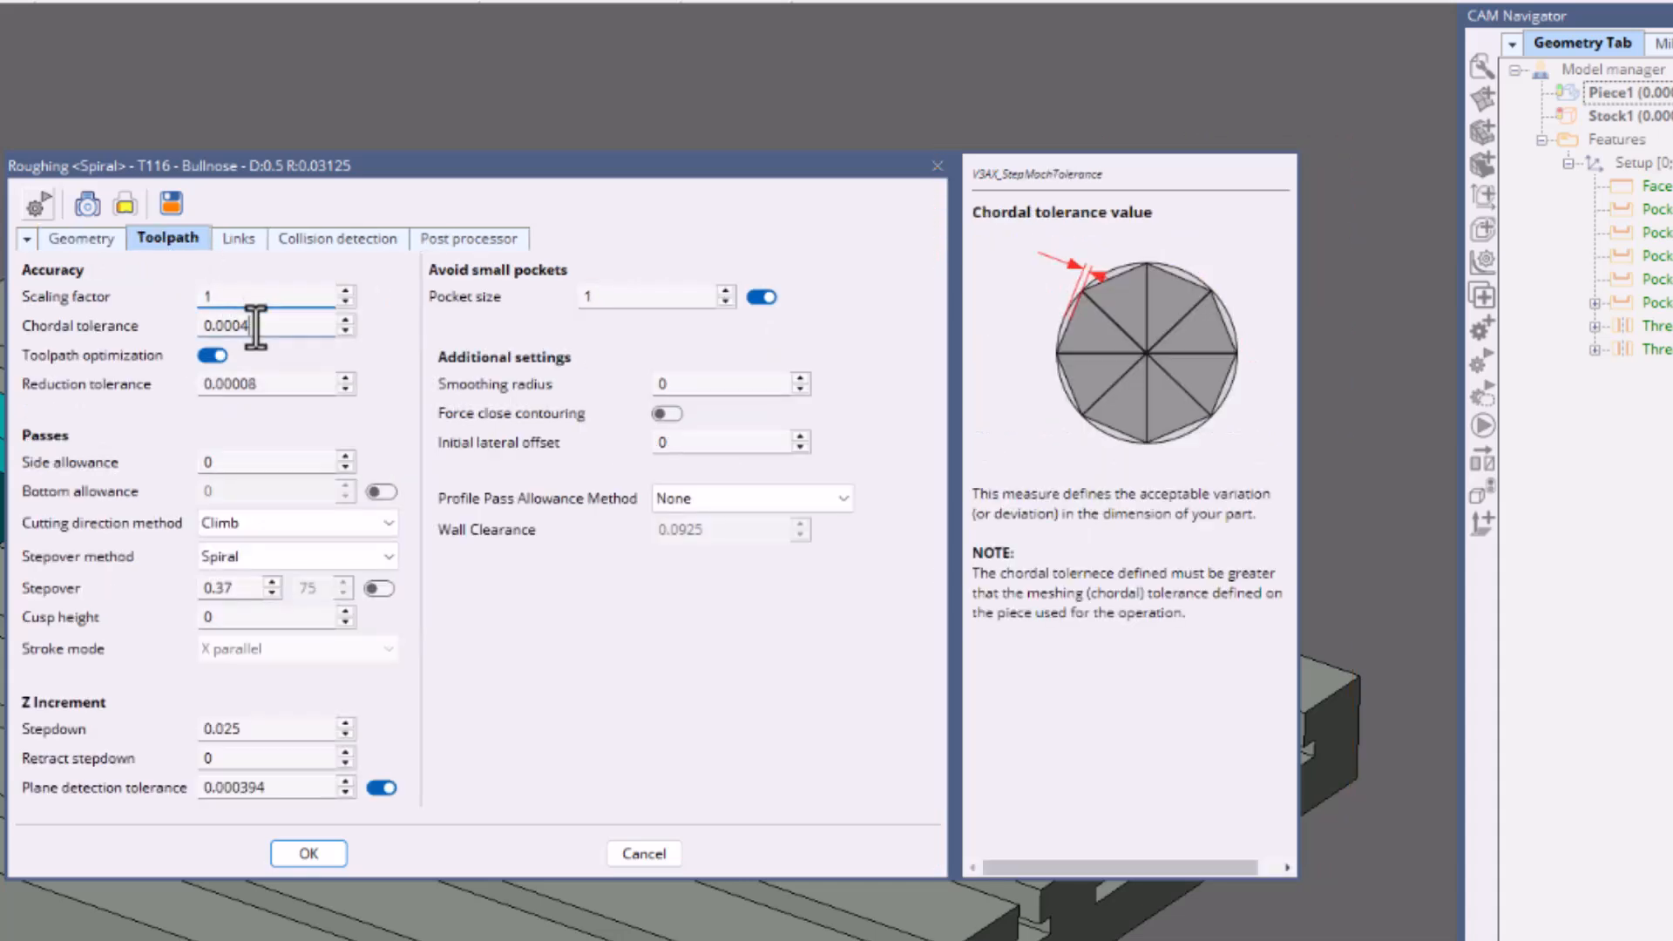
{"action": "left_click", "coordinate": [270, 380]}
{"action": "left_click", "coordinate": [642, 297]}
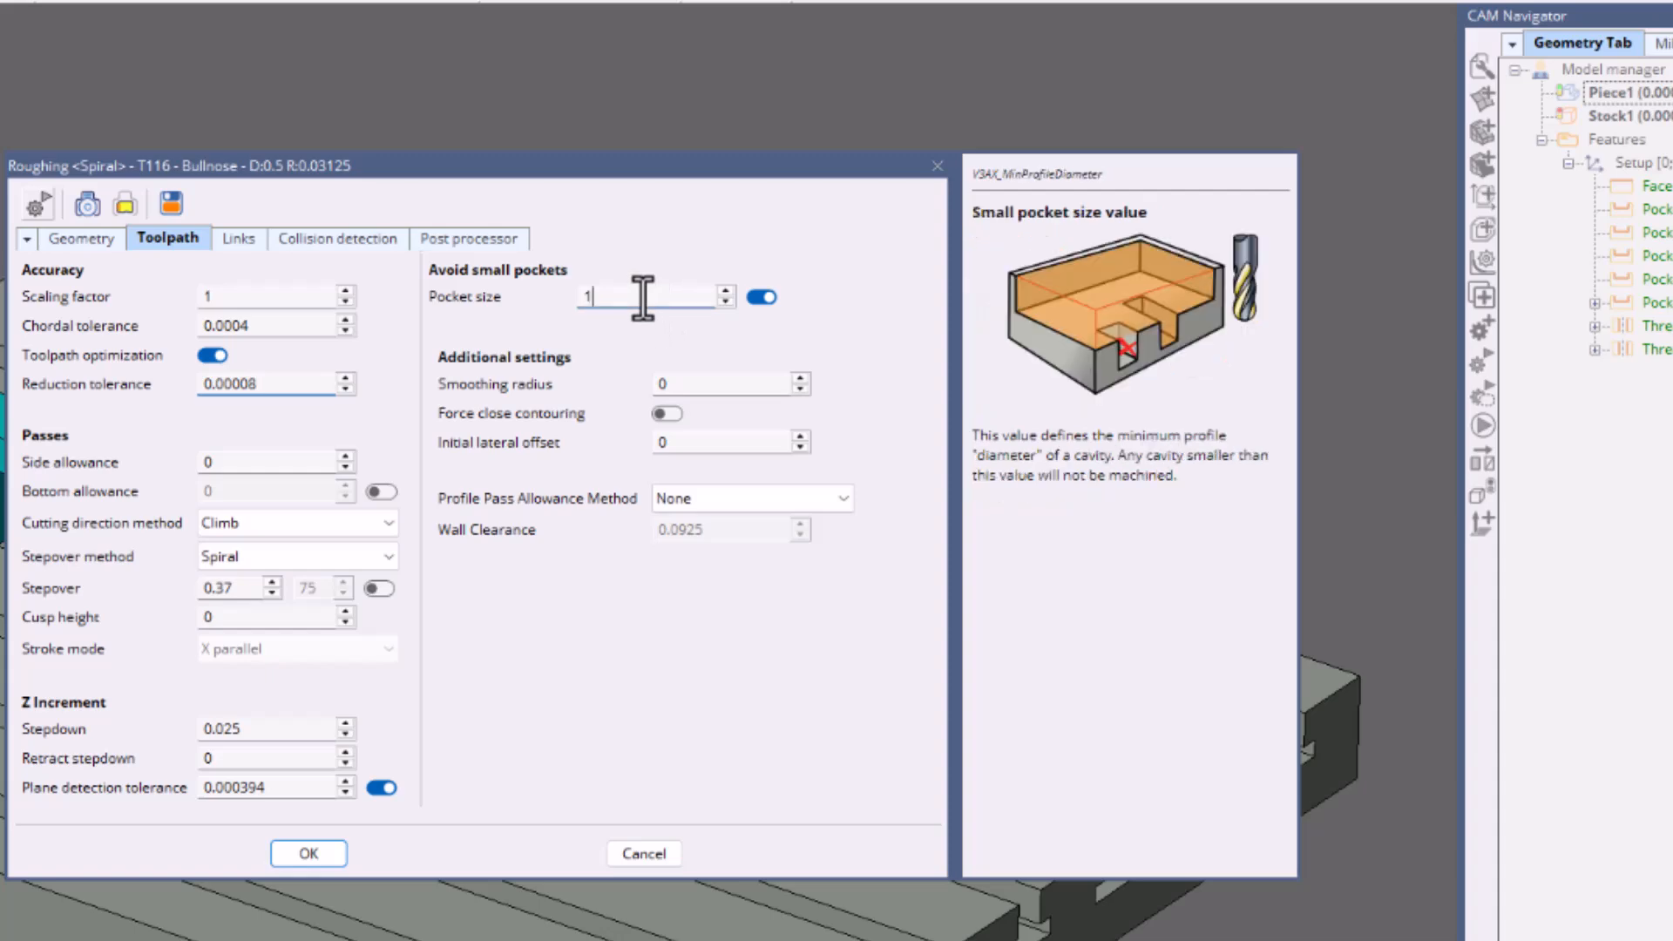
{"action": "left_click", "coordinate": [784, 384]}
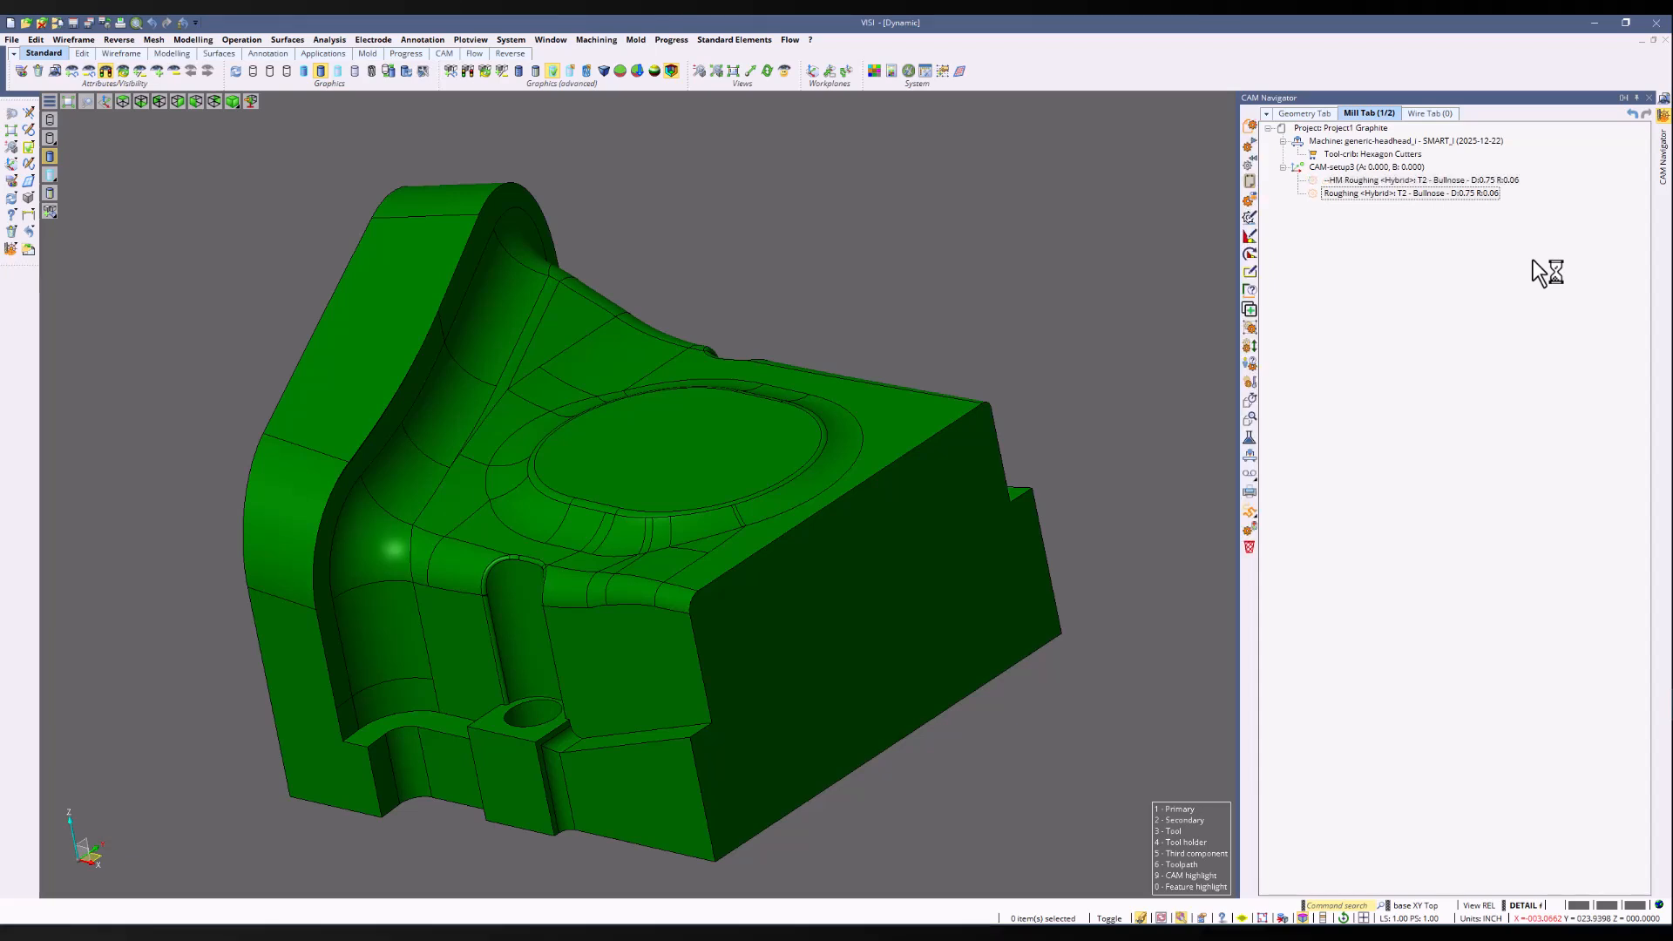
Show the toolpaths of Roughing <Hybrid> and --HM Roughing <Hybrid>, and open both operations in the Toolpath laboratory
{"action": "left_click", "coordinate": [1315, 207]}
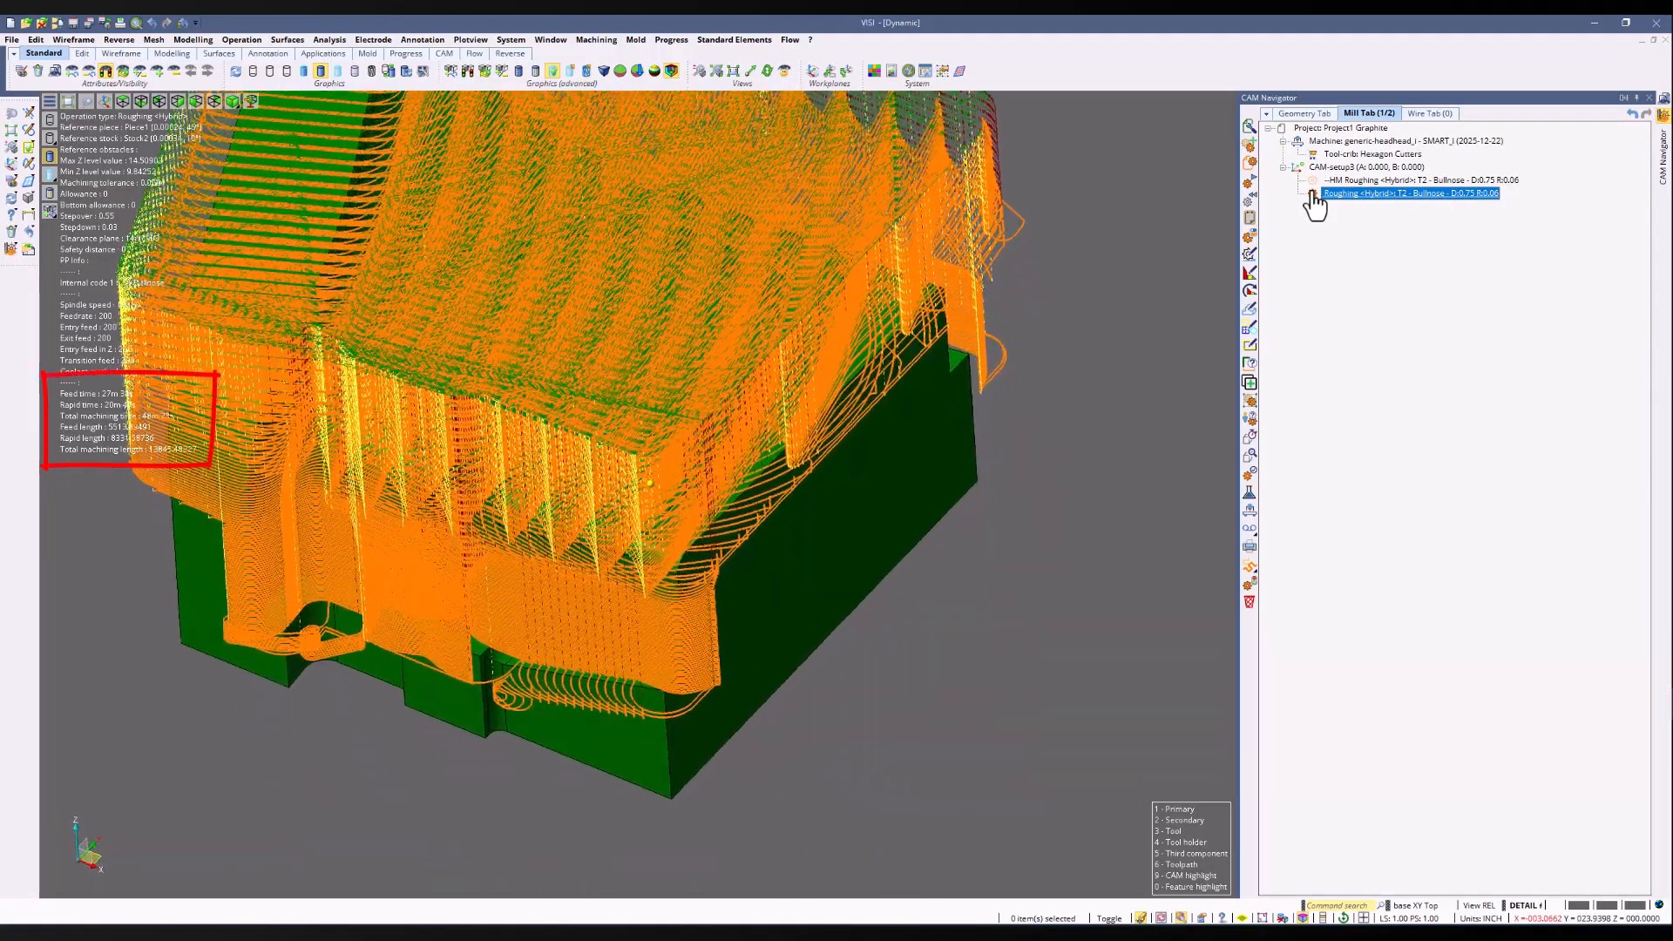
{"action": "left_click", "coordinate": [1315, 182]}
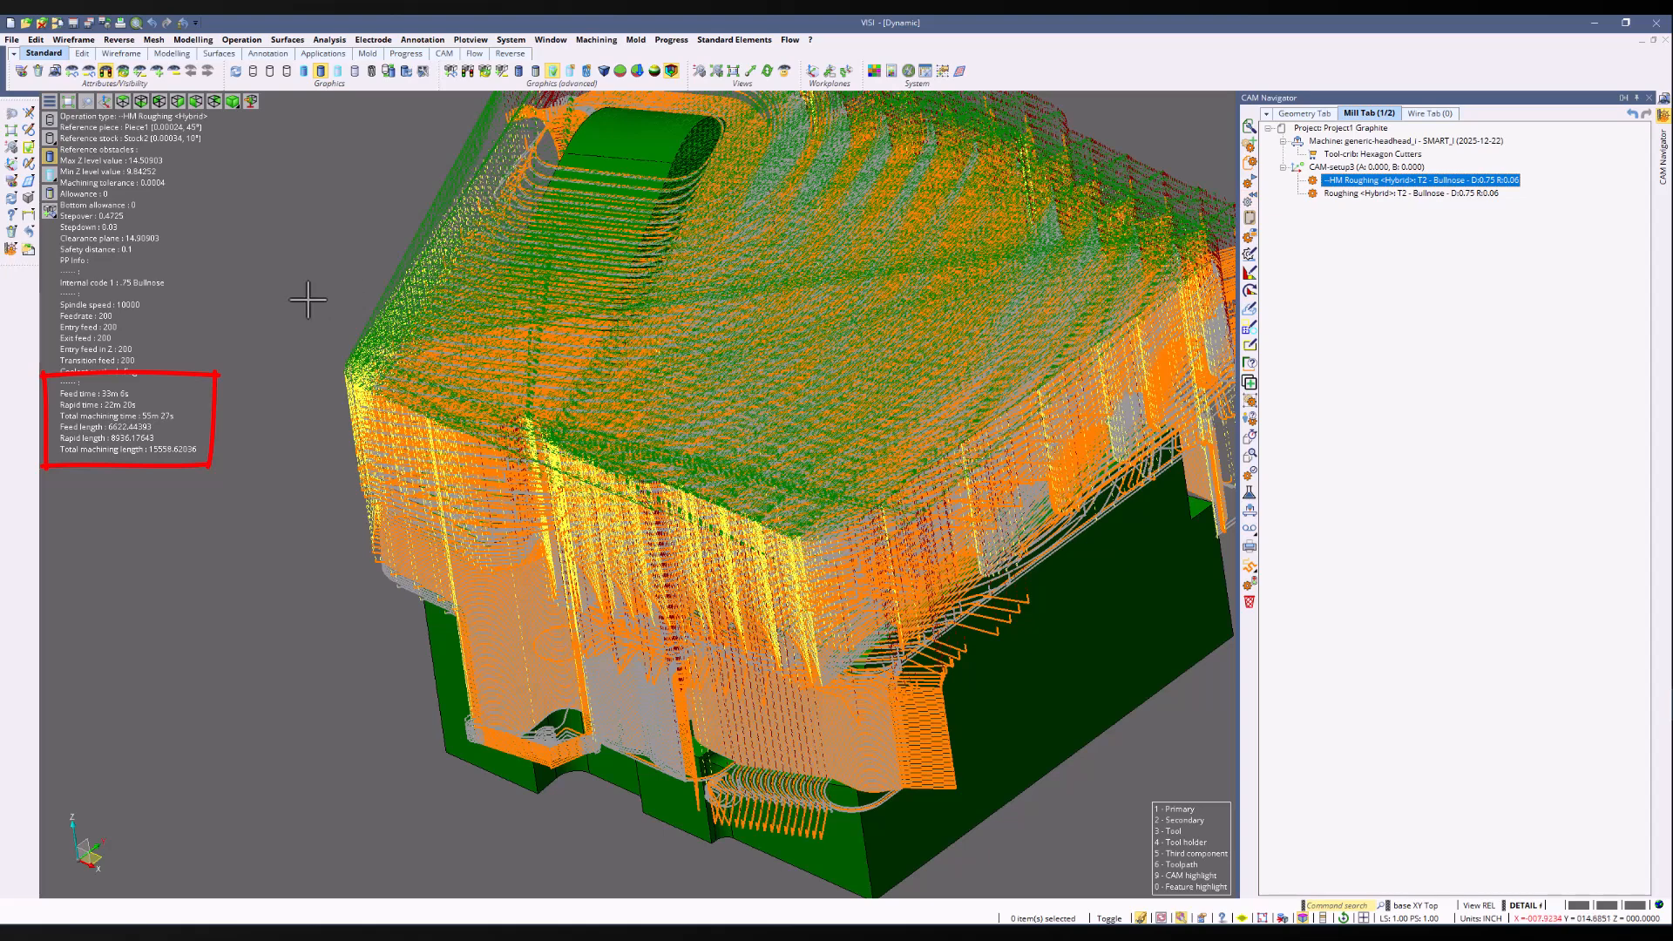
{"action": "left_click_drag", "start_coordinate": [1409, 220], "coordinate": [1371, 180]}
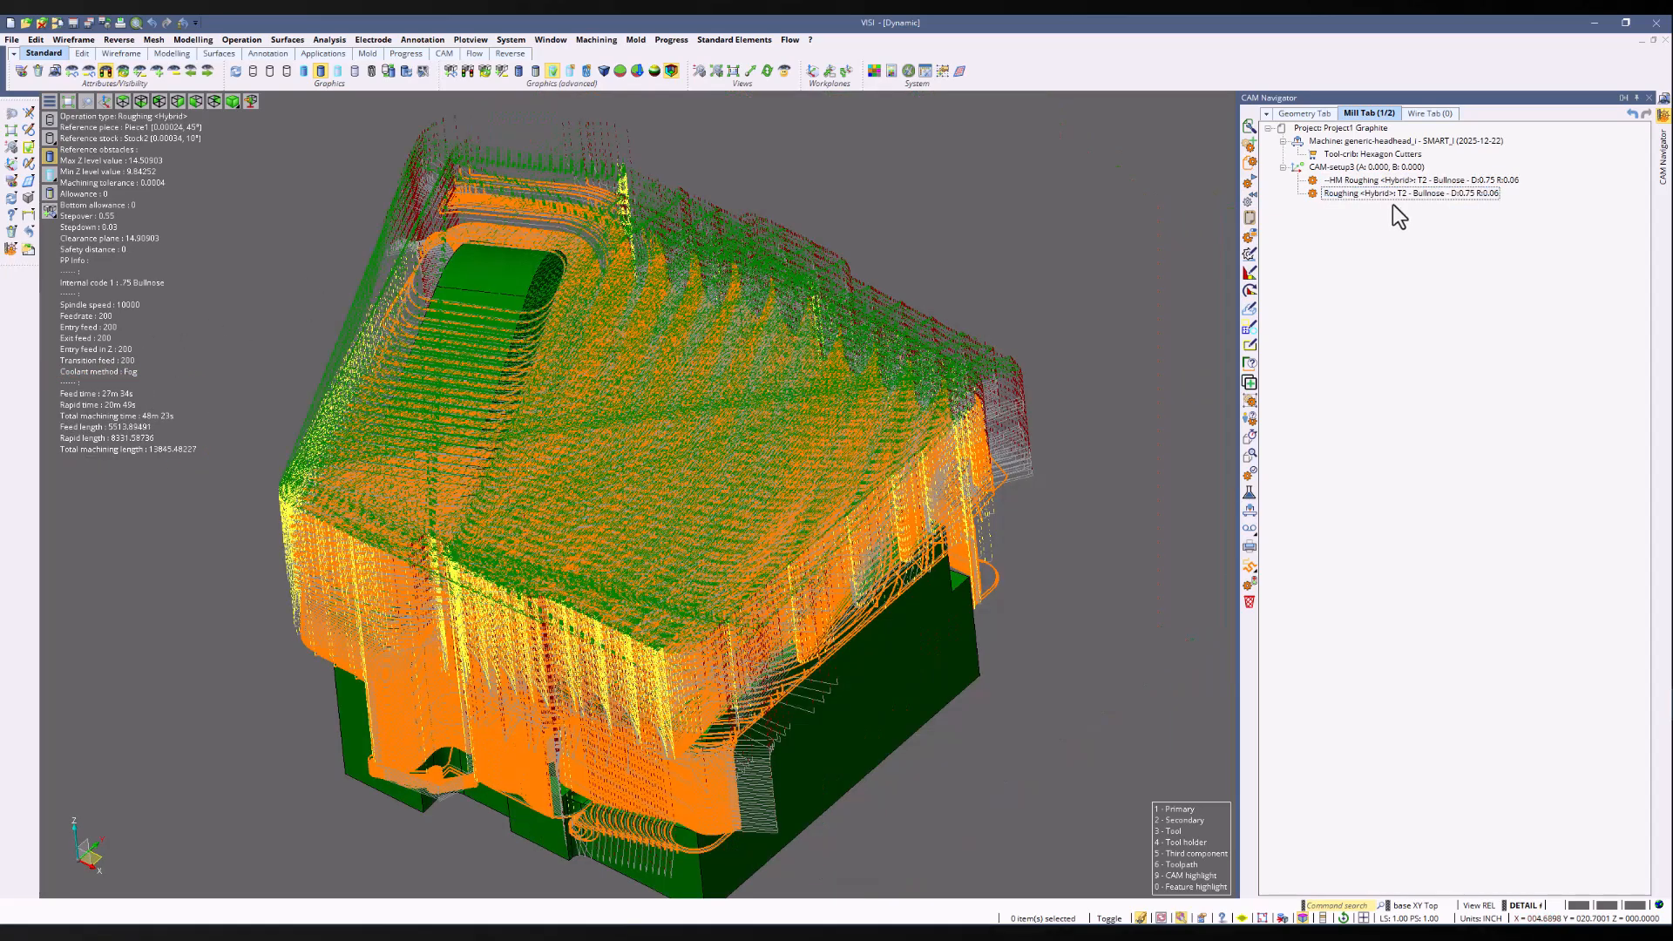
{"action": "right_click", "coordinate": [1371, 181]}
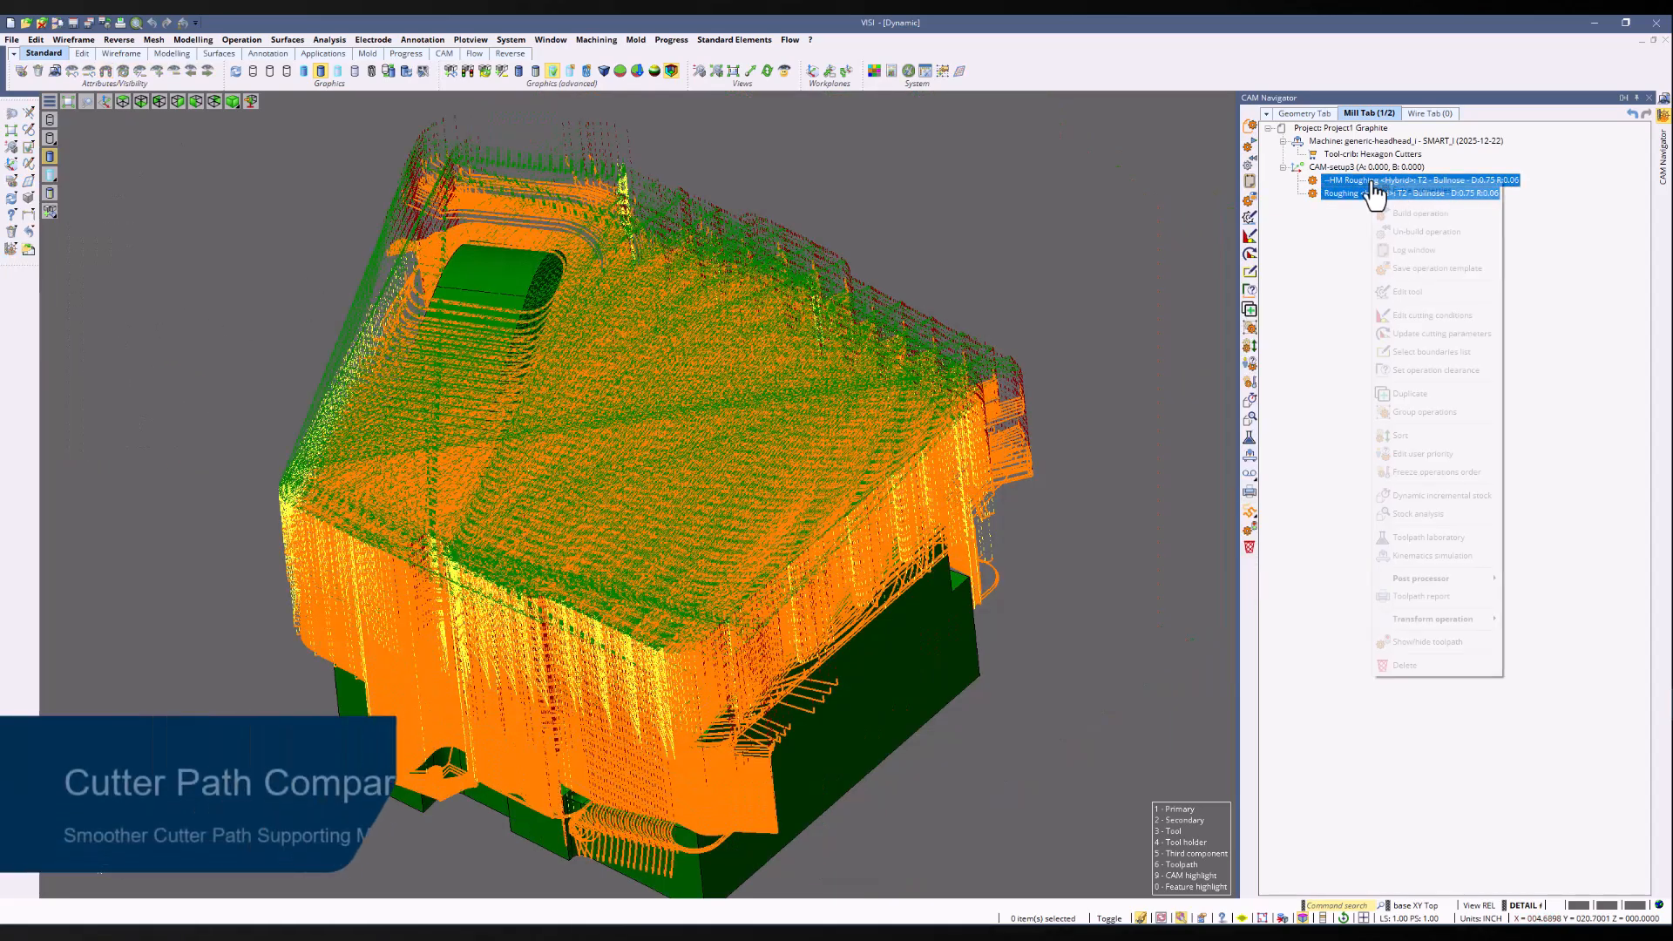
{"action": "left_click", "coordinate": [1402, 533]}
Expand the --HM Roughing <Hybrid> operation and step through its first Z levels to examine the cutter path shape
{"action": "left_click", "coordinate": [1282, 175]}
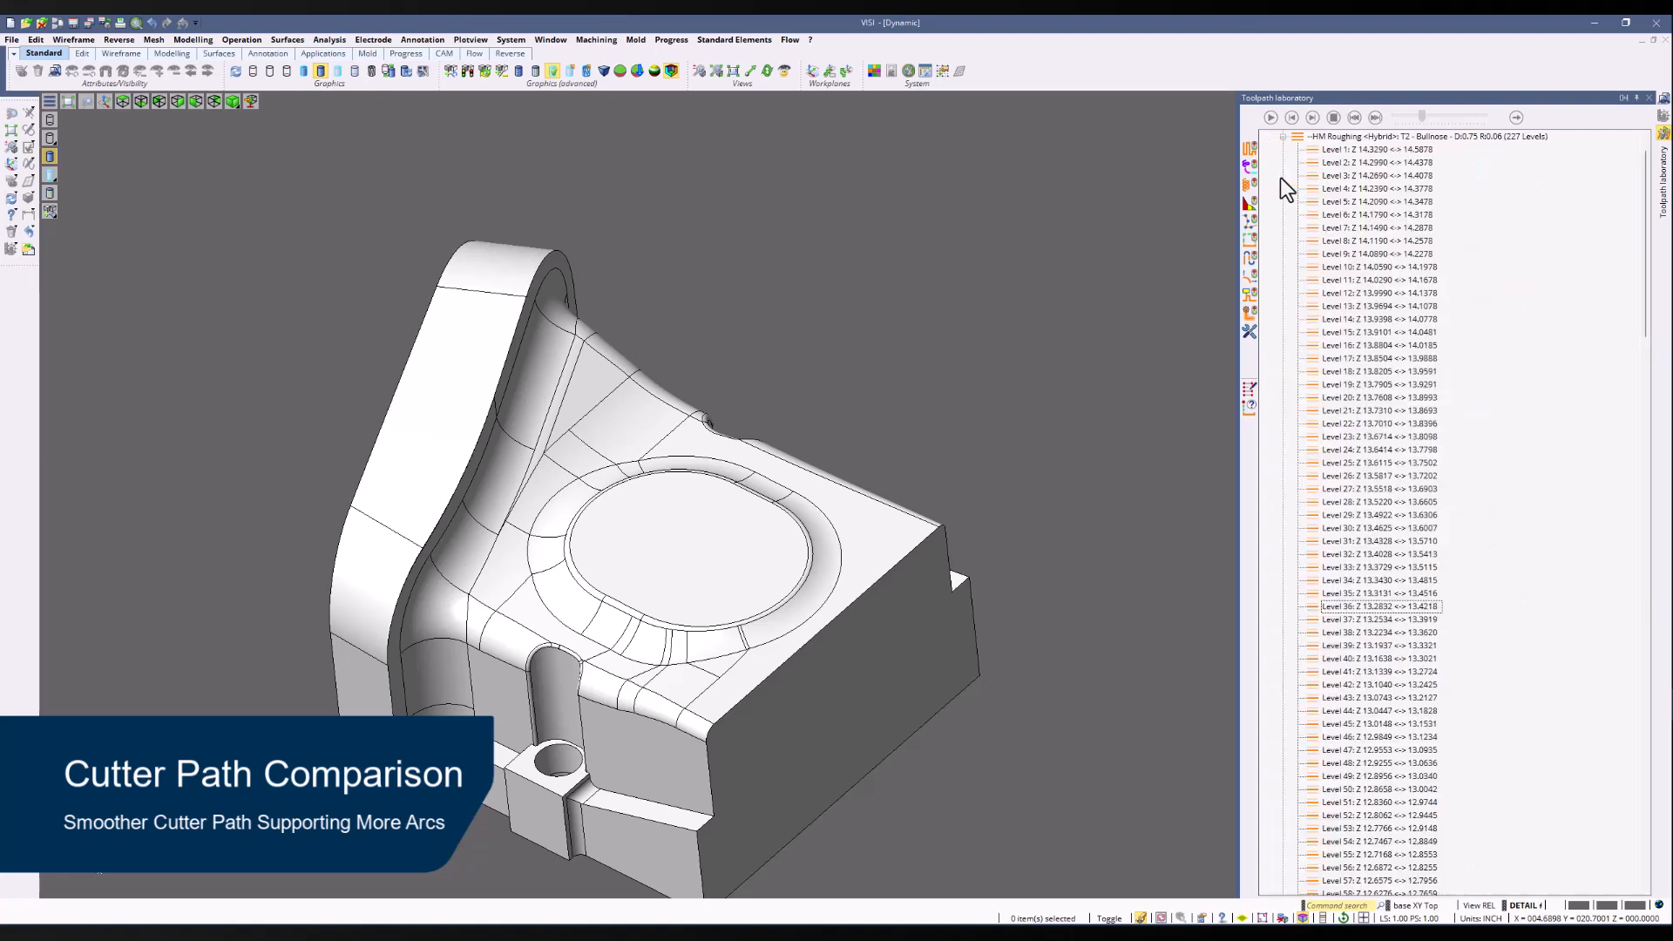
{"action": "left_click", "coordinate": [1324, 151]}
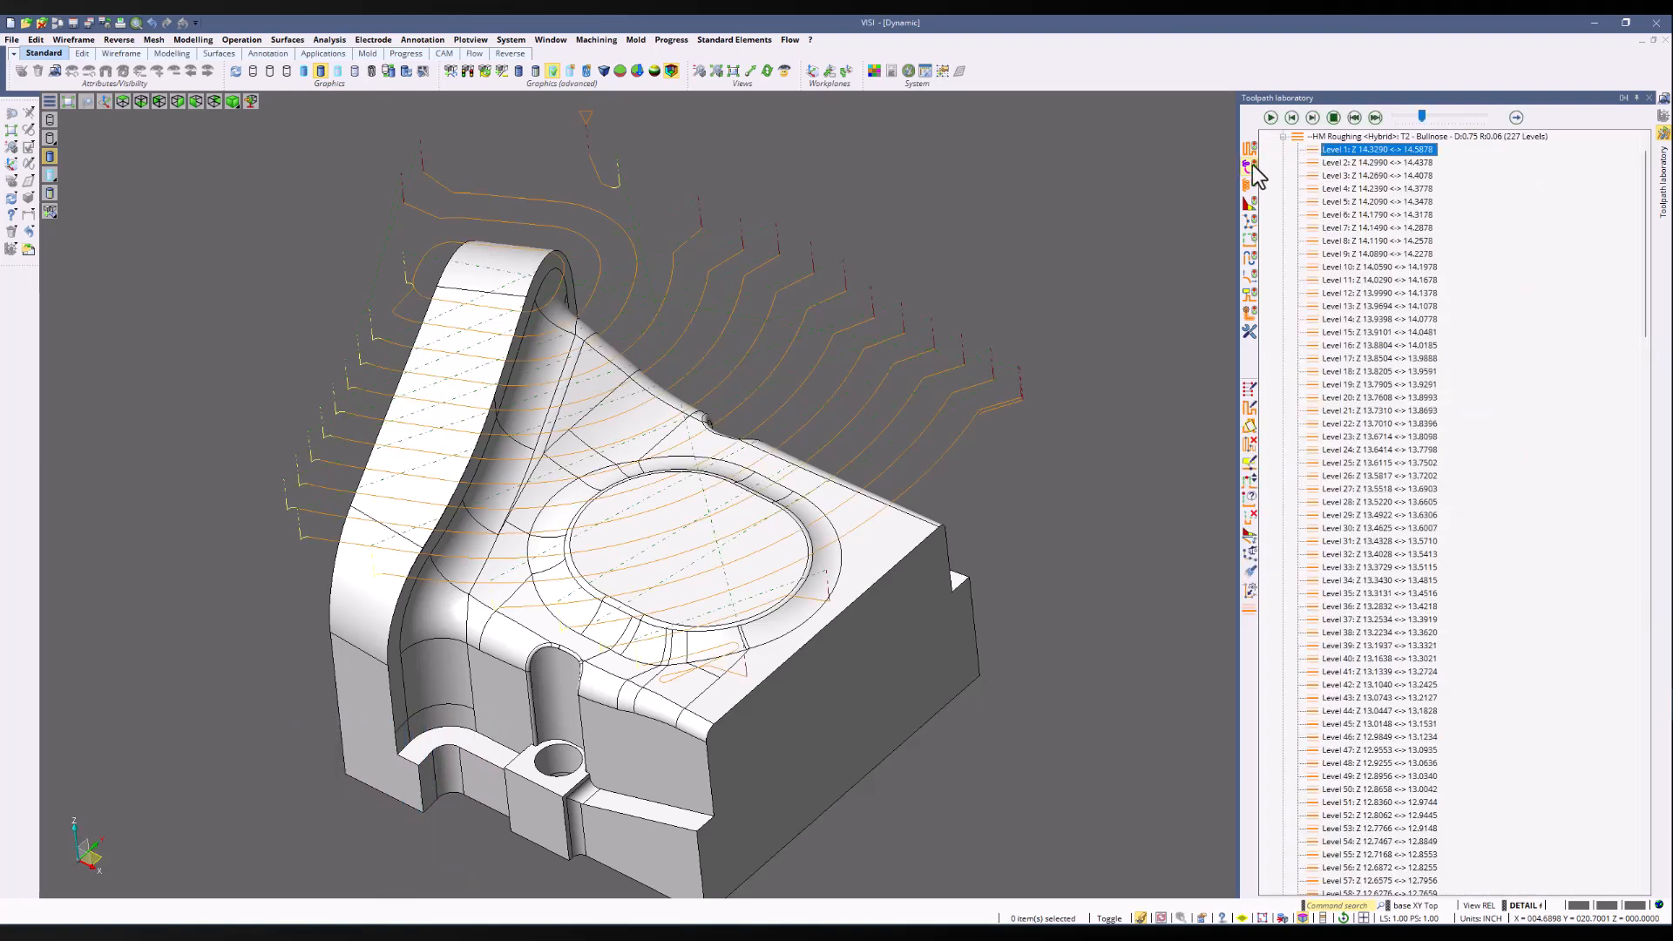
{"action": "key", "text": "Down"}
{"action": "key", "text": "Down"}
{"action": "key", "text": "Down"}
{"action": "key", "text": "Down"}
{"action": "key", "text": "Down"}
{"action": "key", "text": "Down"}
{"action": "key", "text": "Down"}
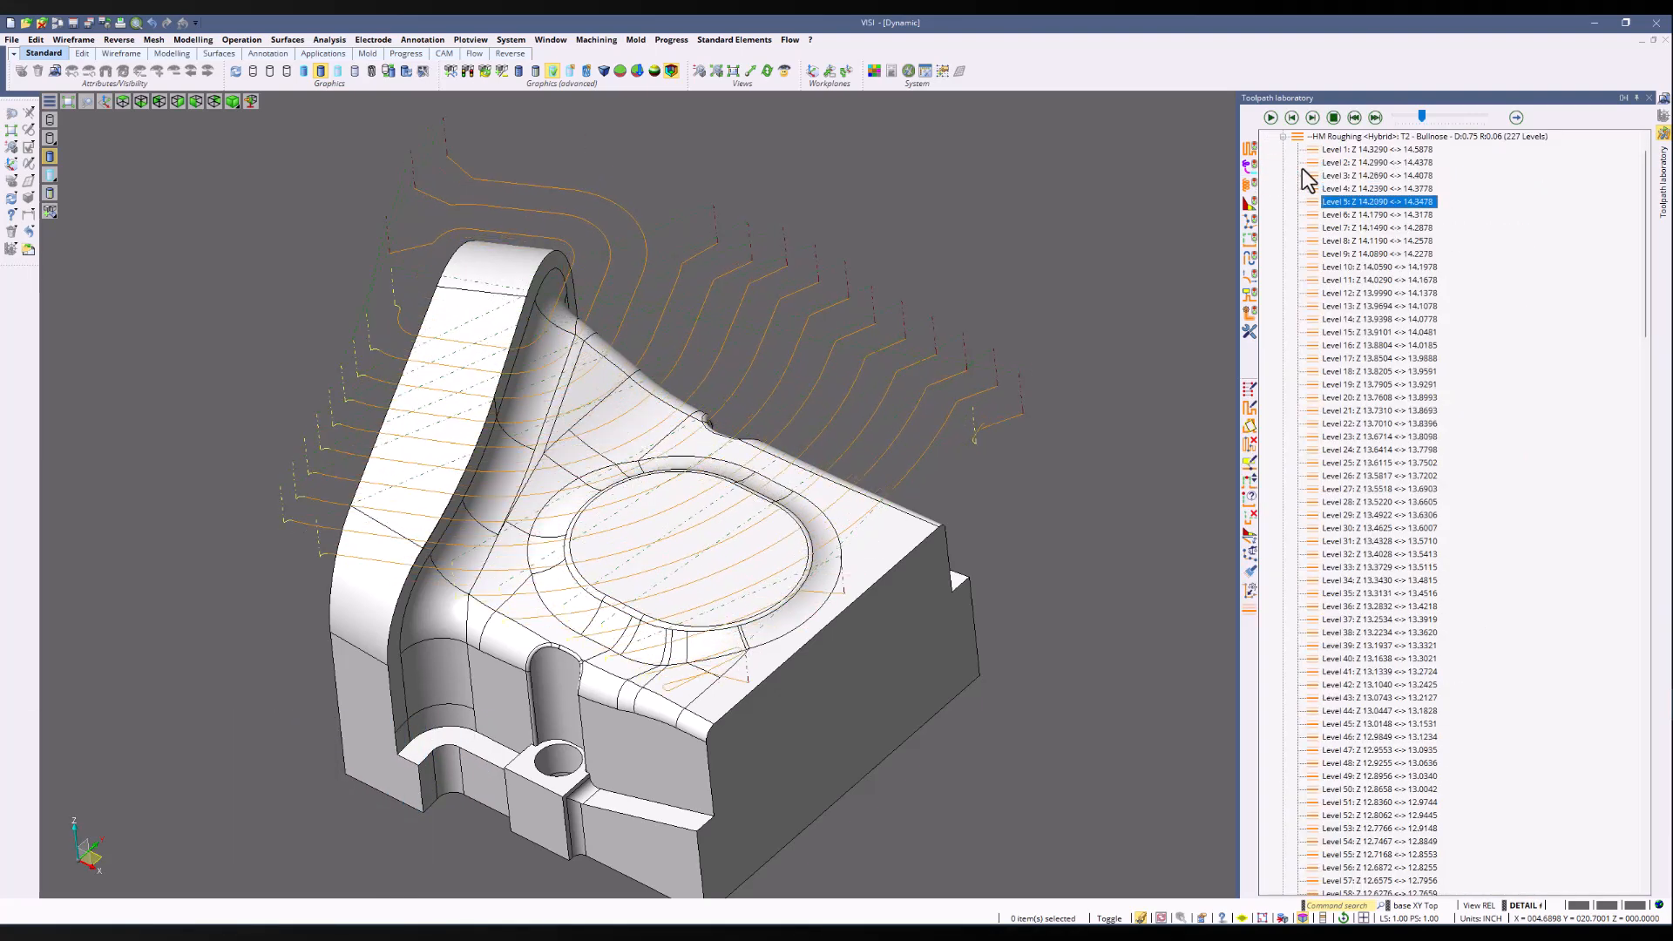
{"action": "key", "text": "Down"}
{"action": "key", "text": "Down"}
{"action": "key", "text": "Up"}
{"action": "key", "text": "Up"}
{"action": "key", "text": "Up"}
{"action": "key", "text": "Up"}
{"action": "key", "text": "Up"}
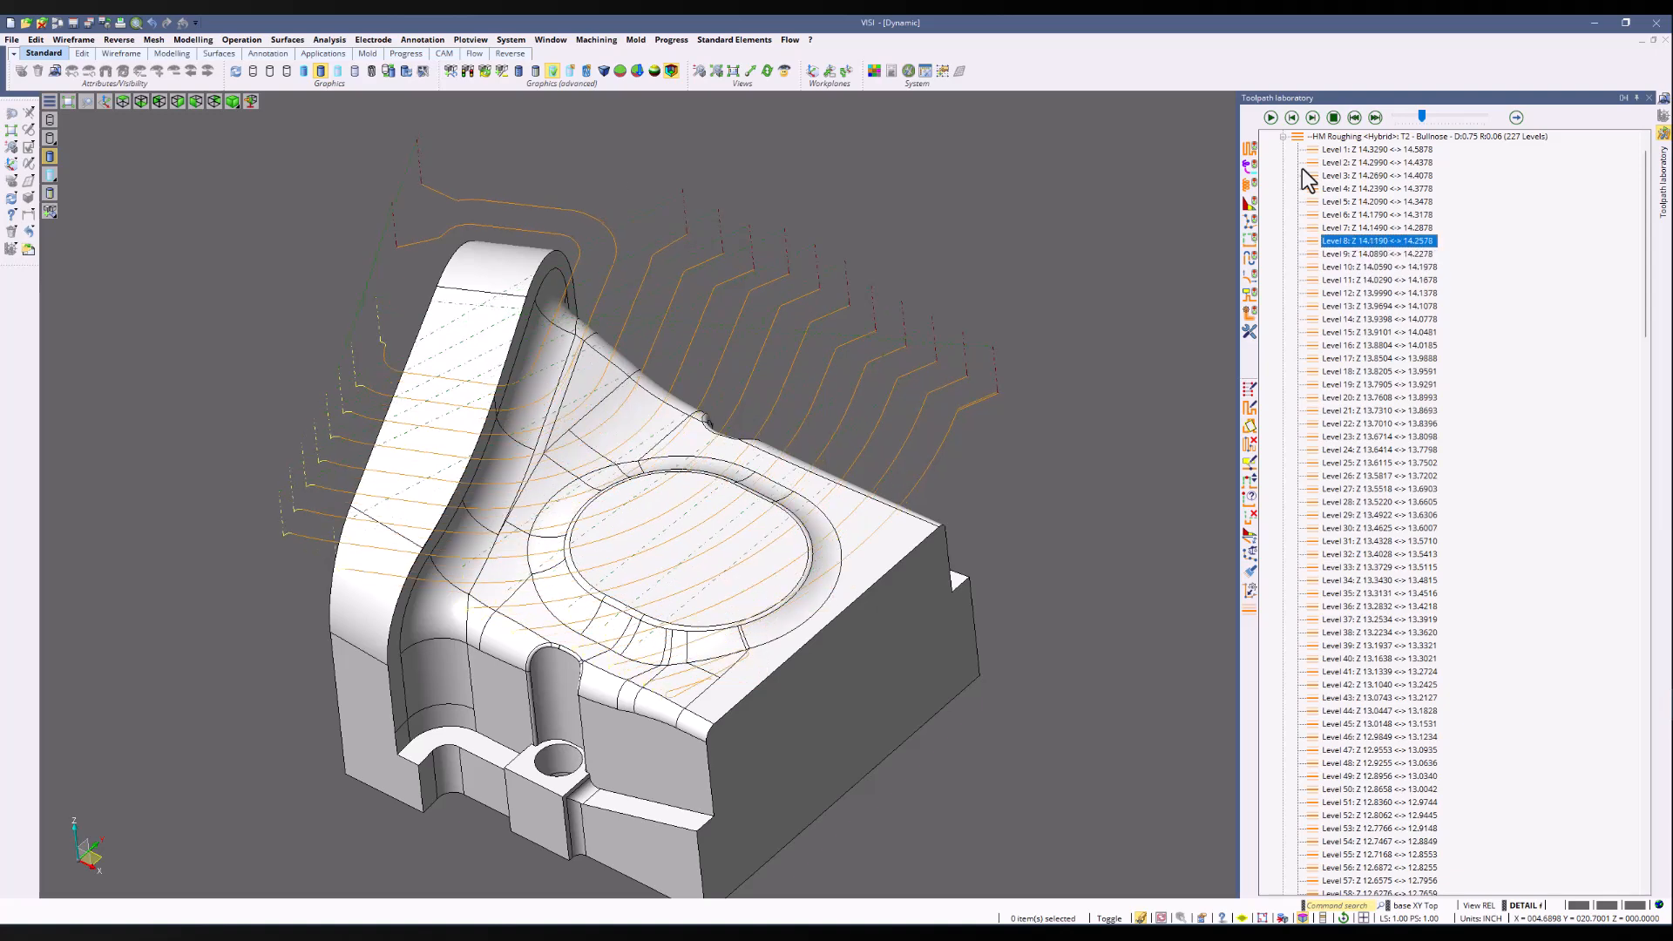
{"action": "key", "text": "Up"}
{"action": "key", "text": "Up"}
{"action": "key", "text": "Up"}
{"action": "key", "text": "Up"}
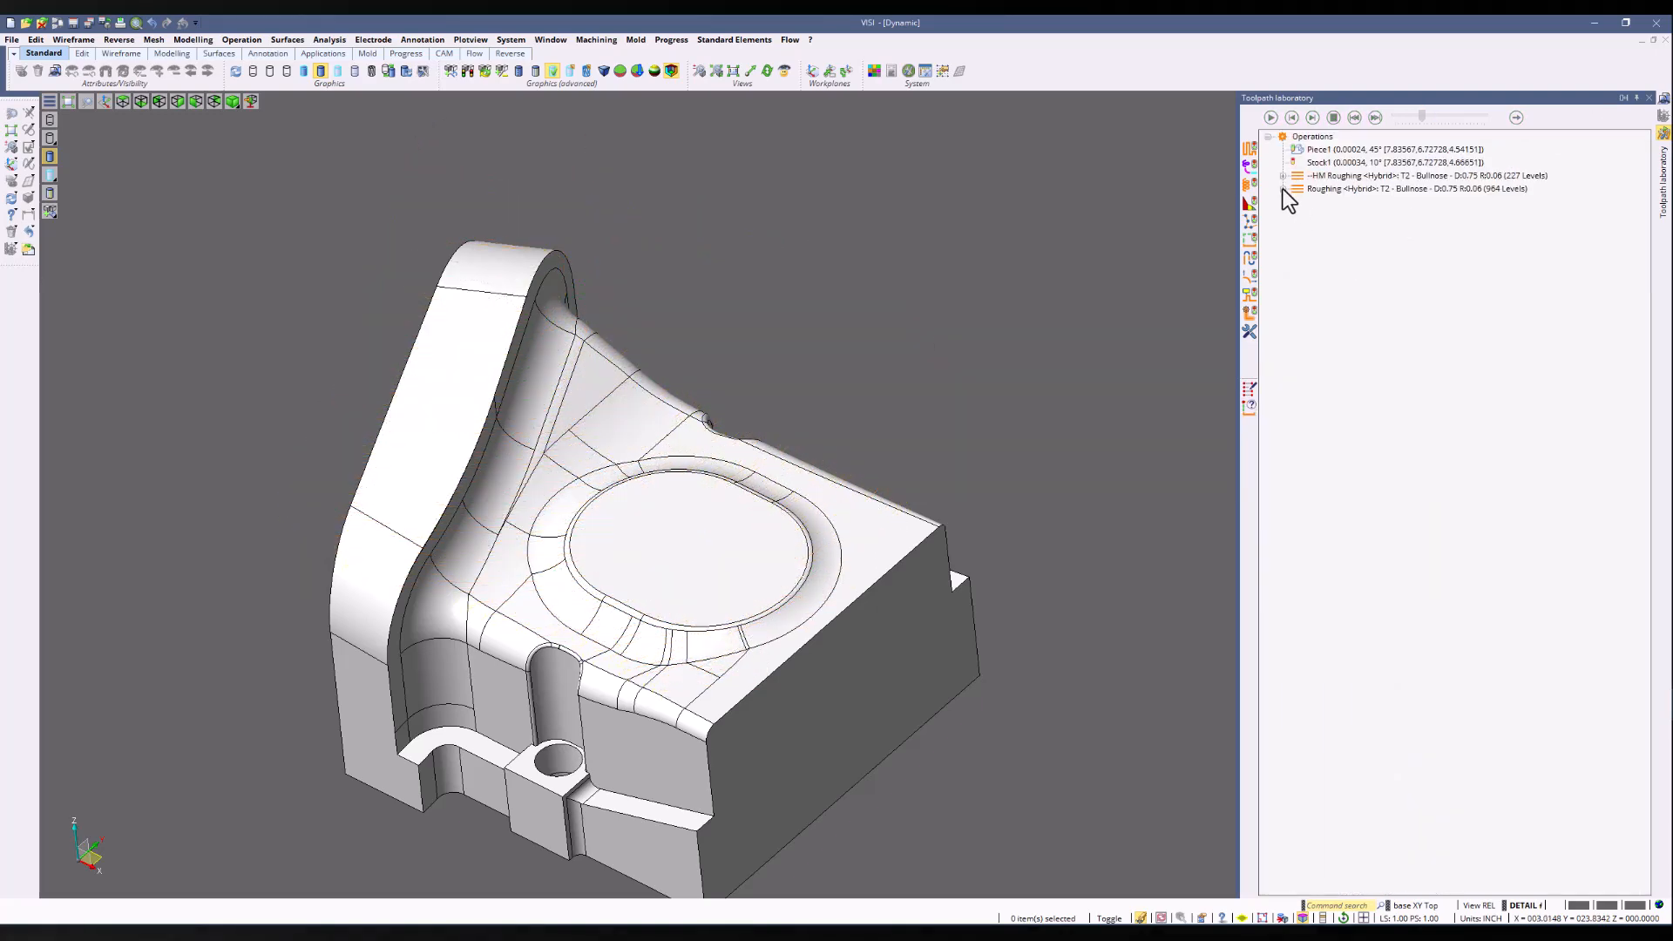
Expand the Roughing <Hybrid> operation and step through its first levels, from level 1 to 13 and back to level 4
{"action": "left_click", "coordinate": [1282, 188]}
{"action": "left_click", "coordinate": [1368, 152]}
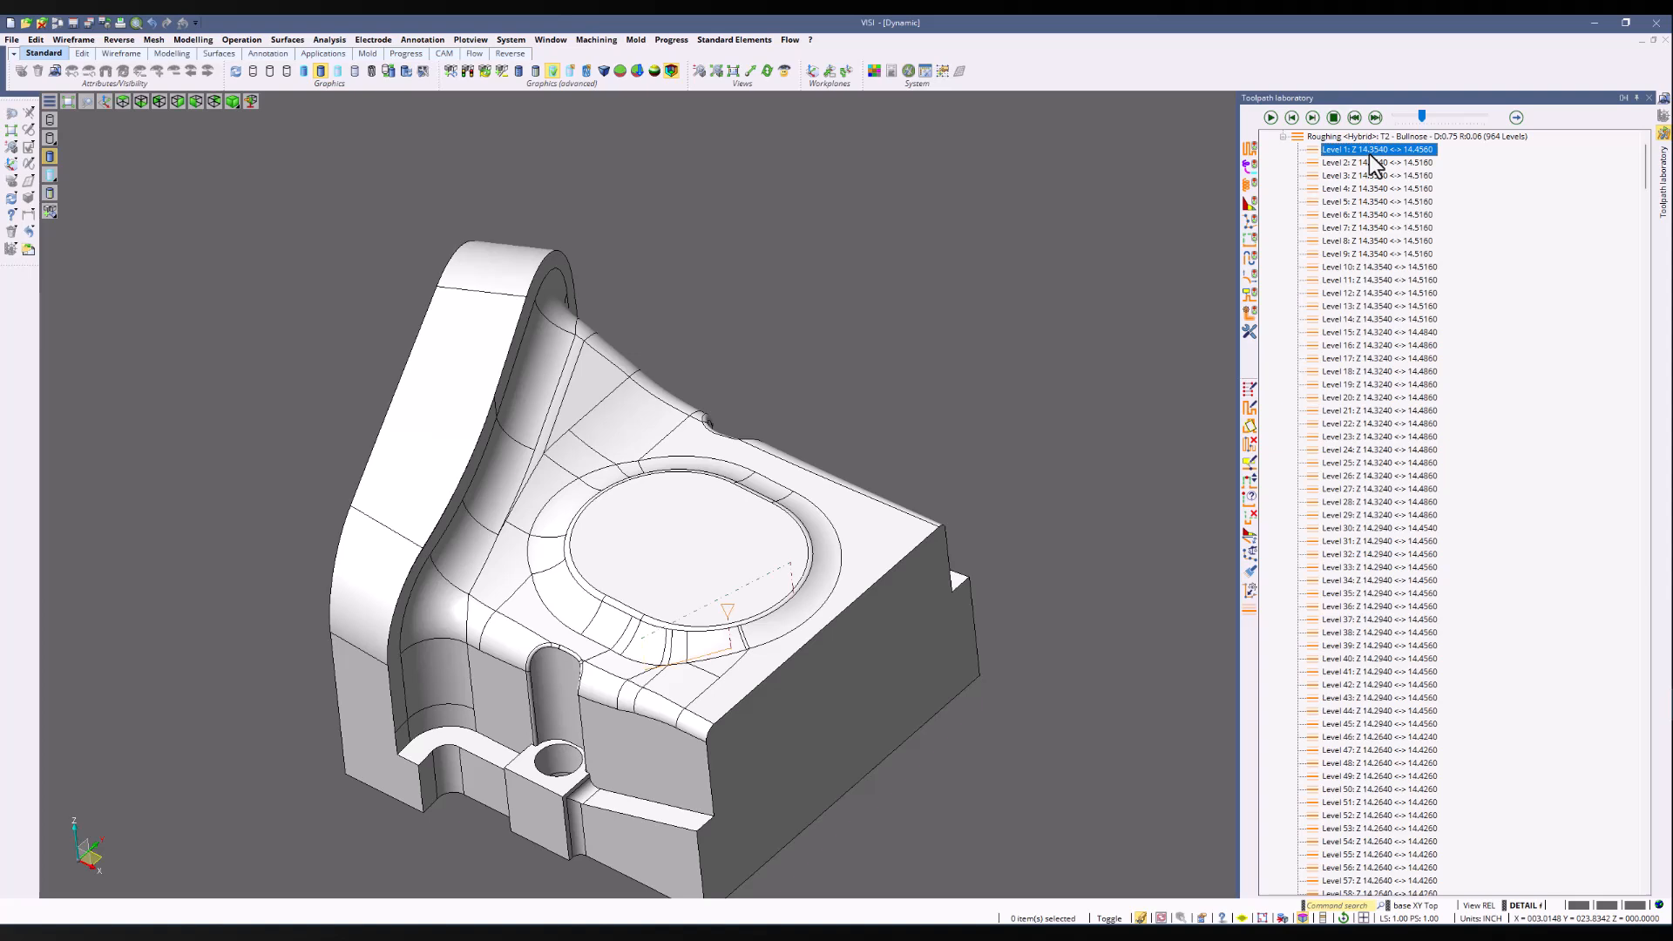
{"action": "key", "text": "Down"}
{"action": "key", "text": "Down"}
{"action": "key", "text": "Down"}
{"action": "key", "text": "Down"}
{"action": "key", "text": "Down"}
{"action": "key", "text": "Down"}
{"action": "key", "text": "Down"}
{"action": "key", "text": "Down"}
{"action": "key", "text": "Down"}
{"action": "key", "text": "Down"}
{"action": "key", "text": "Down"}
{"action": "key", "text": "Down"}
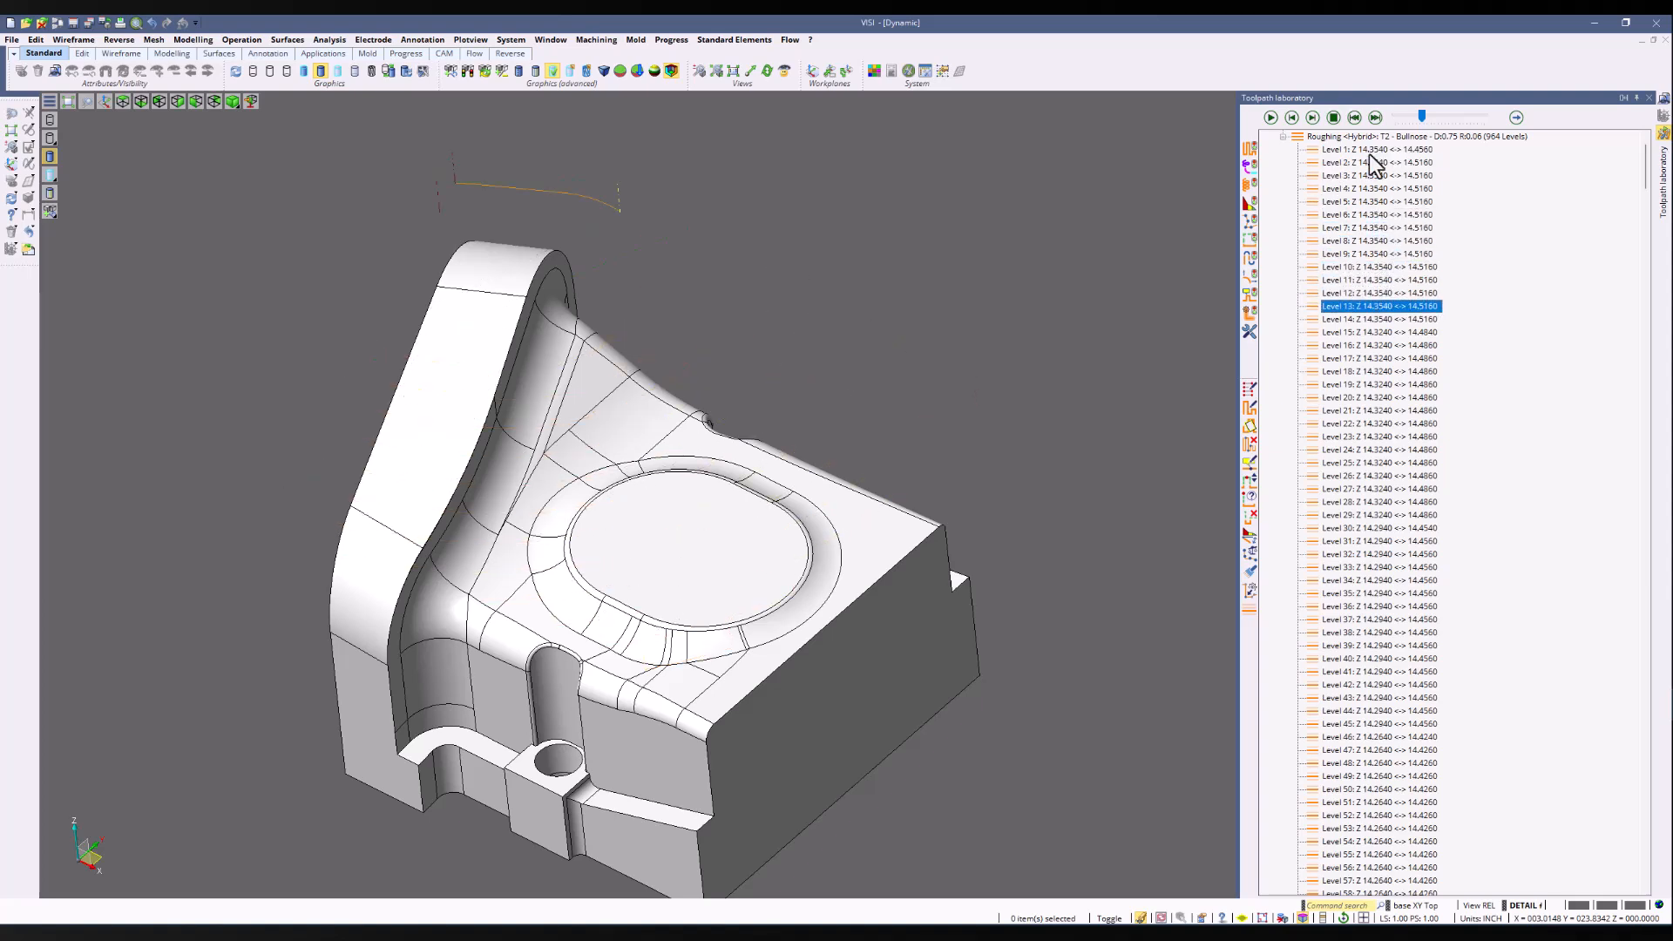
{"action": "key", "text": "Up"}
{"action": "key", "text": "Up"}
{"action": "key", "text": "Up"}
{"action": "key", "text": "Up"}
{"action": "key", "text": "Up"}
{"action": "key", "text": "Up"}
{"action": "key", "text": "Up"}
{"action": "key", "text": "Up"}
{"action": "key", "text": "Up"}
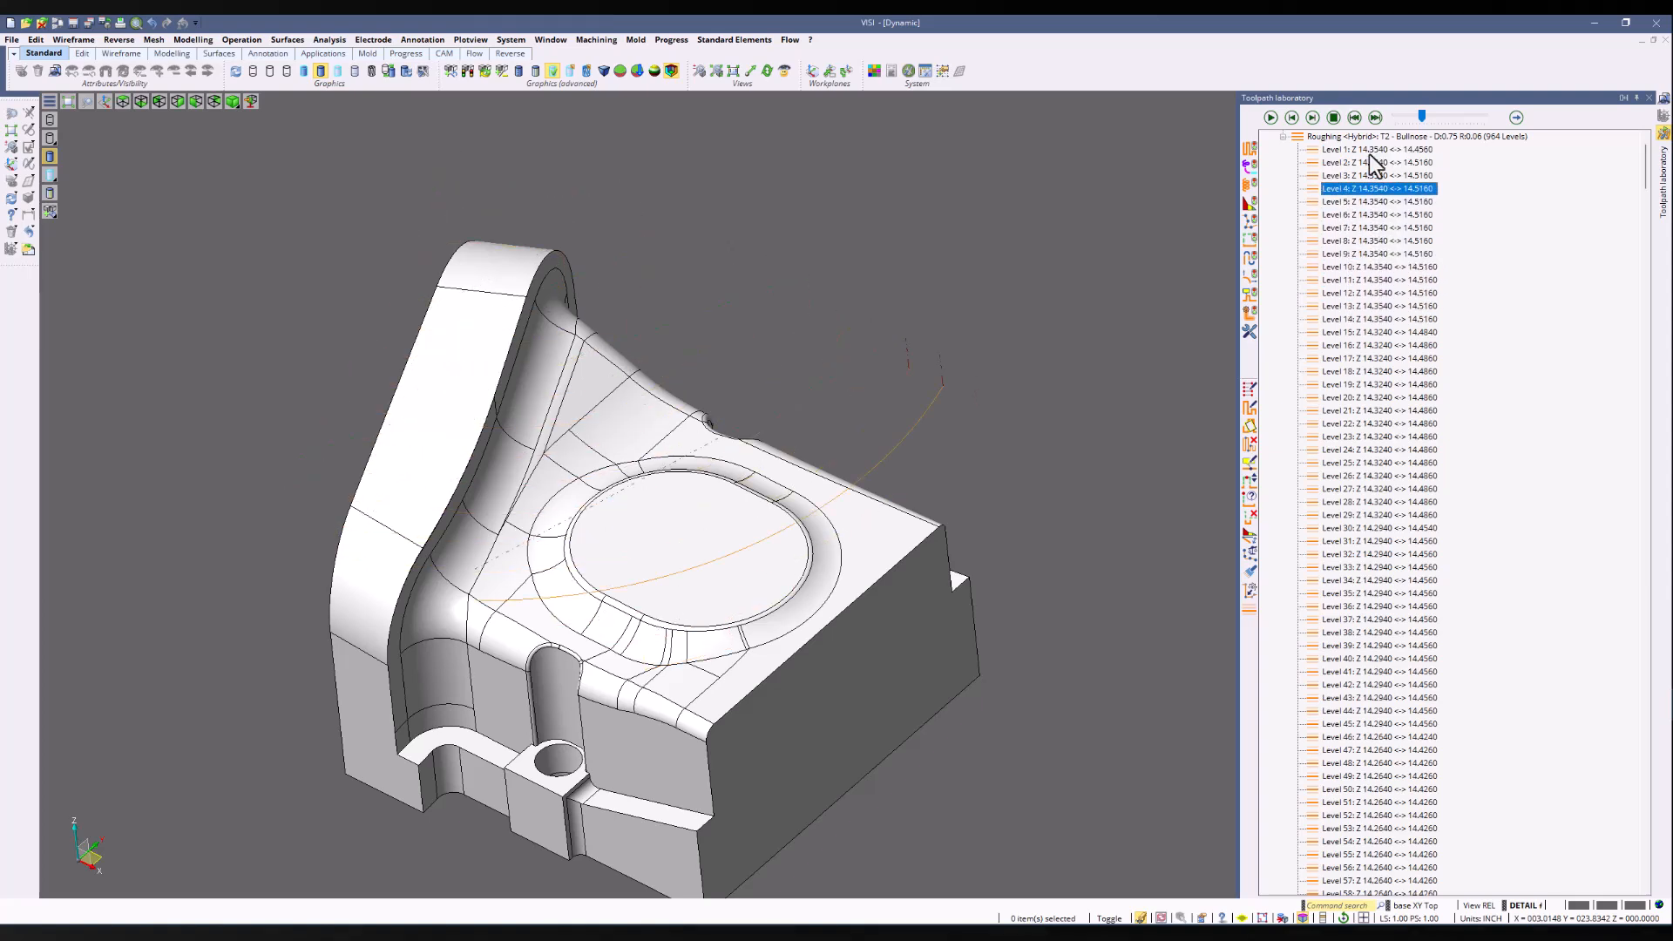
Colour the Roughing <Hybrid> toolpath by segments, arcs and helixes, and step through its first levels to examine the arc moves
{"action": "left_click", "coordinate": [1248, 171]}
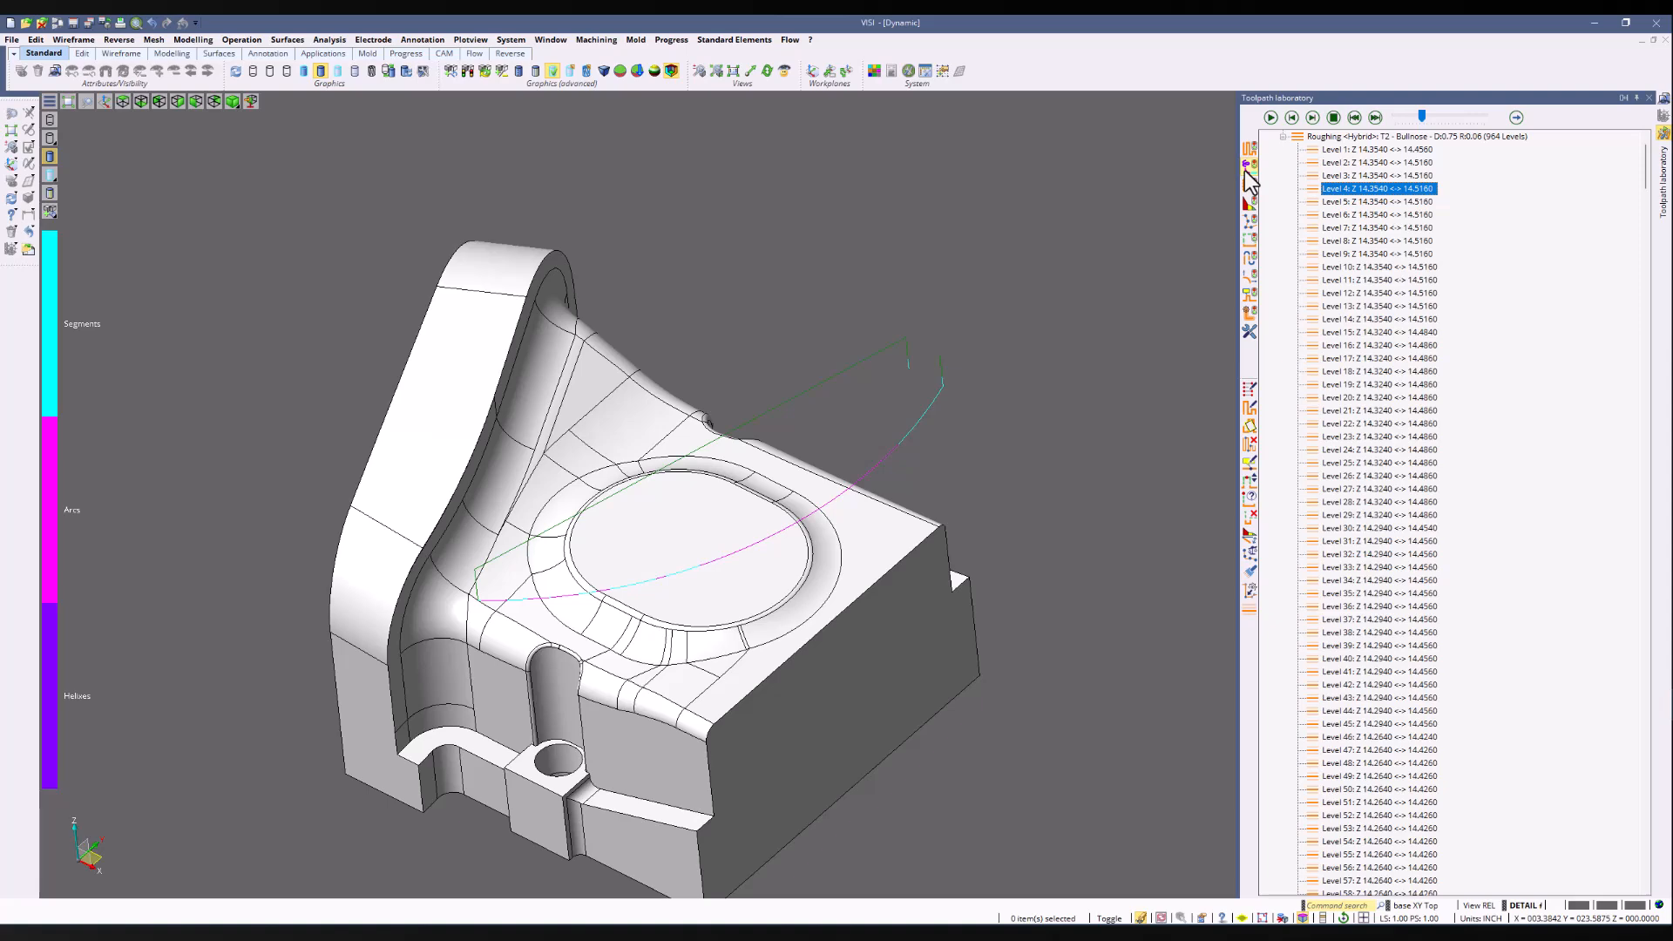
{"action": "key", "text": "Up"}
{"action": "key", "text": "Up"}
{"action": "key", "text": "Up"}
{"action": "key", "text": "Up"}
{"action": "key", "text": "Down"}
{"action": "key", "text": "Down"}
{"action": "key", "text": "Down"}
{"action": "key", "text": "Down"}
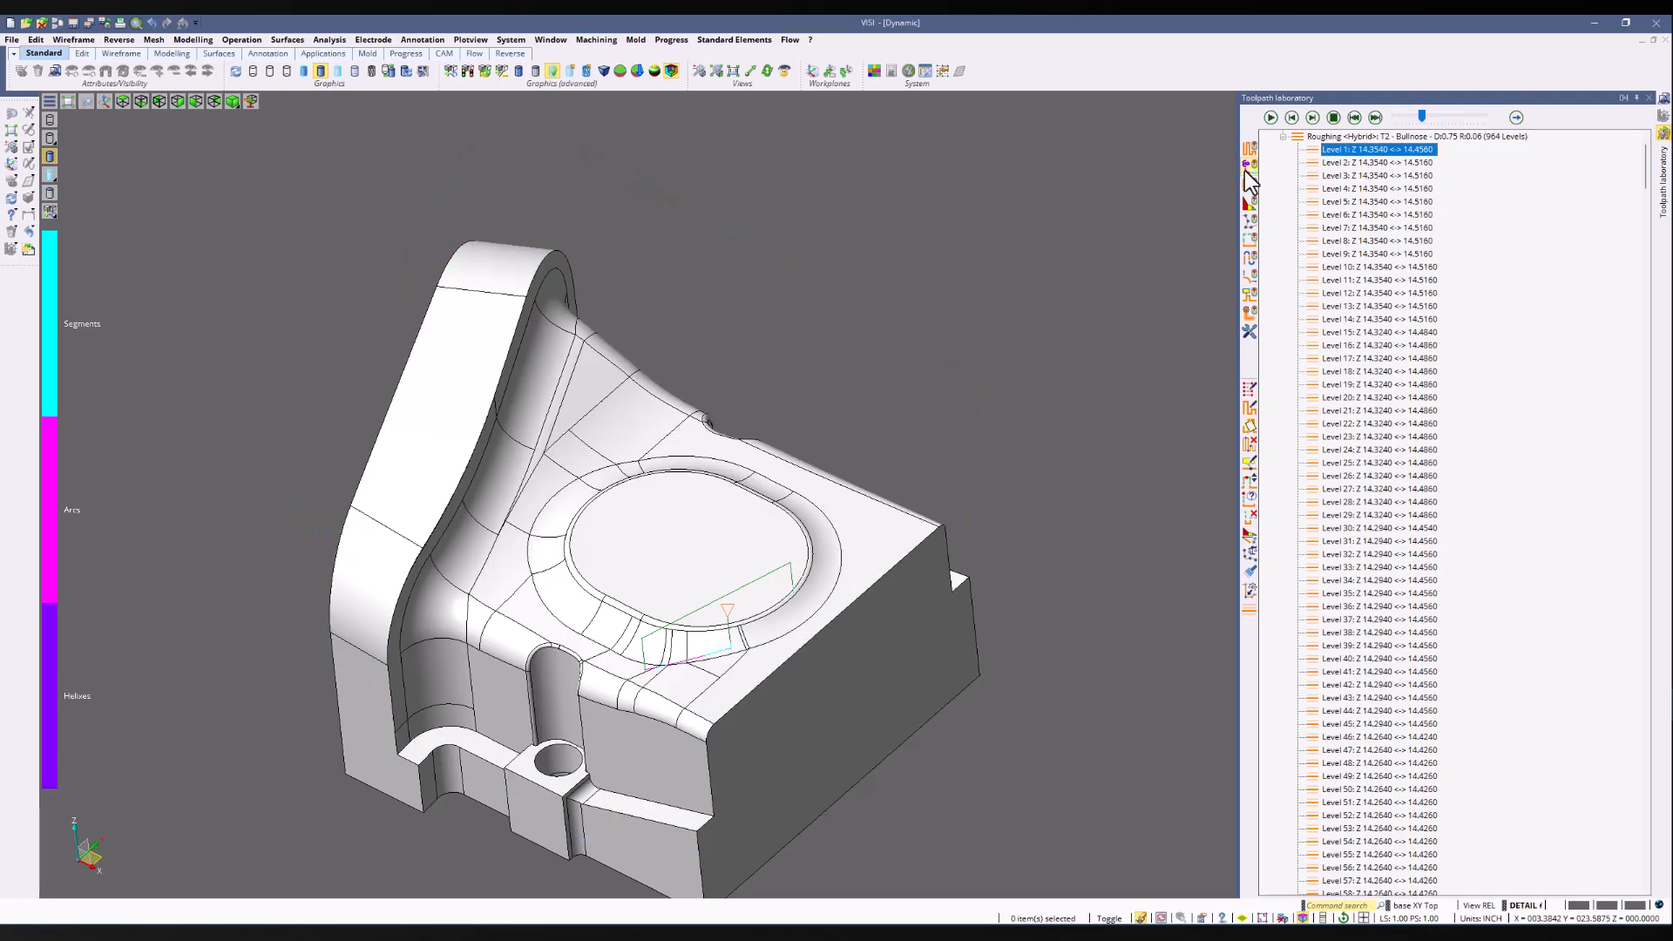
{"action": "key", "text": "Down"}
{"action": "key", "text": "Down"}
{"action": "key", "text": "Down"}
{"action": "key", "text": "Down"}
{"action": "key", "text": "Down"}
{"action": "key", "text": "Down"}
{"action": "key", "text": "Down"}
{"action": "key", "text": "Down"}
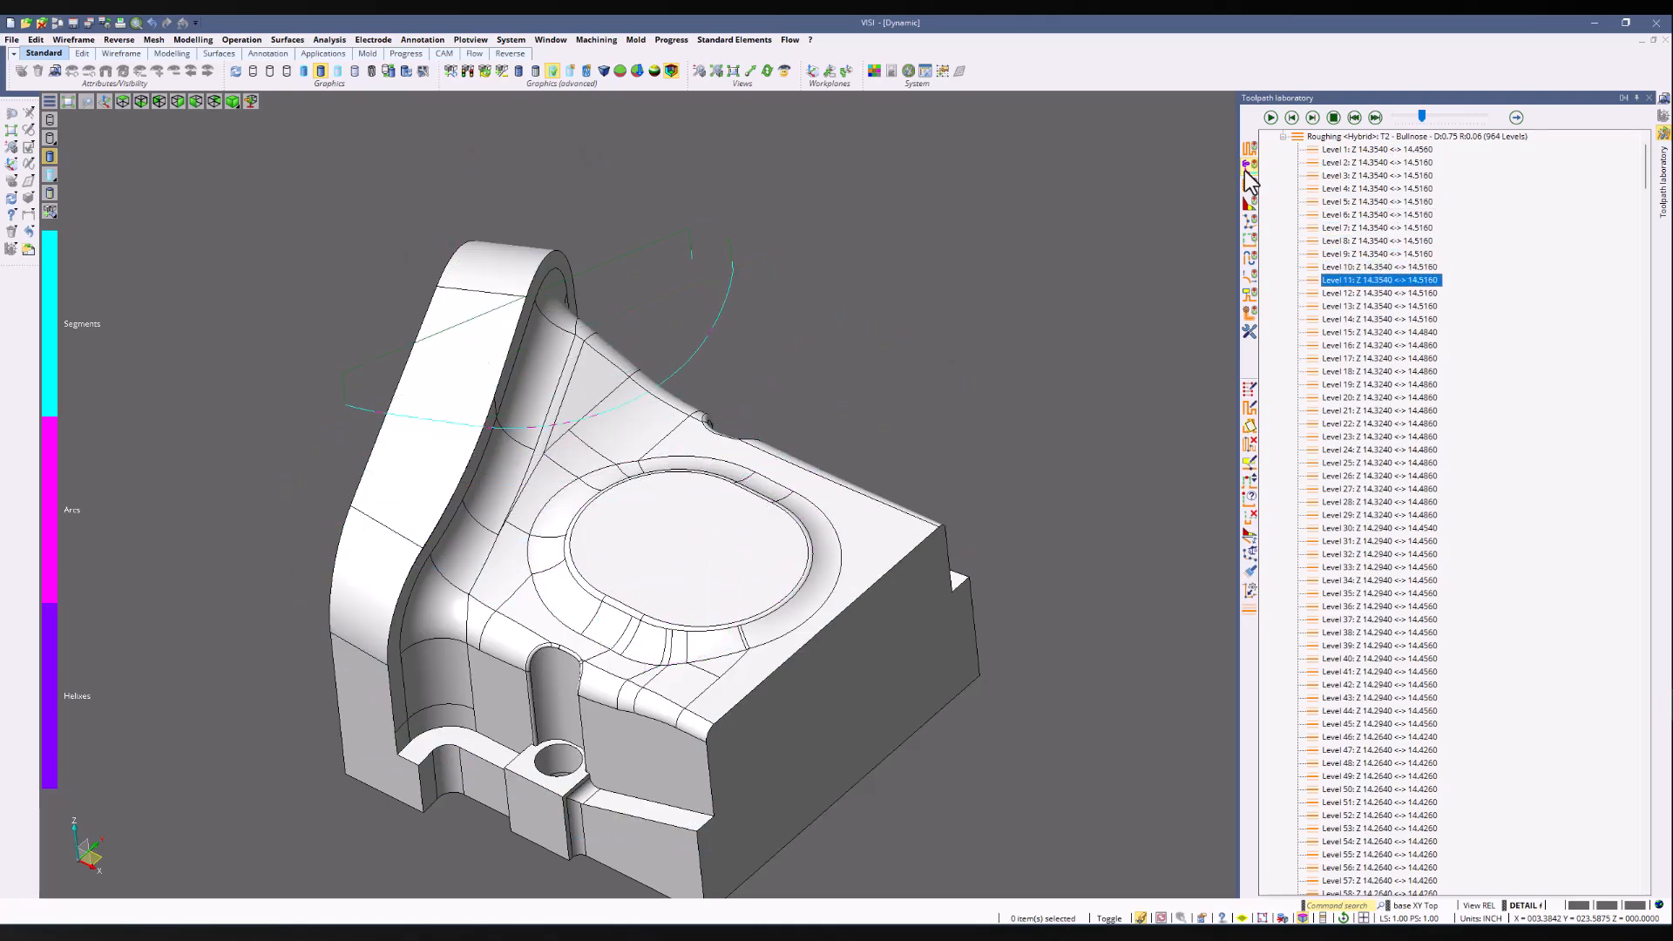
{"action": "key", "text": "Down"}
{"action": "key", "text": "Down"}
{"action": "key", "text": "Down"}
{"action": "key", "text": "Down"}
{"action": "key", "text": "Down"}
{"action": "key", "text": "Down"}
{"action": "key", "text": "Down"}
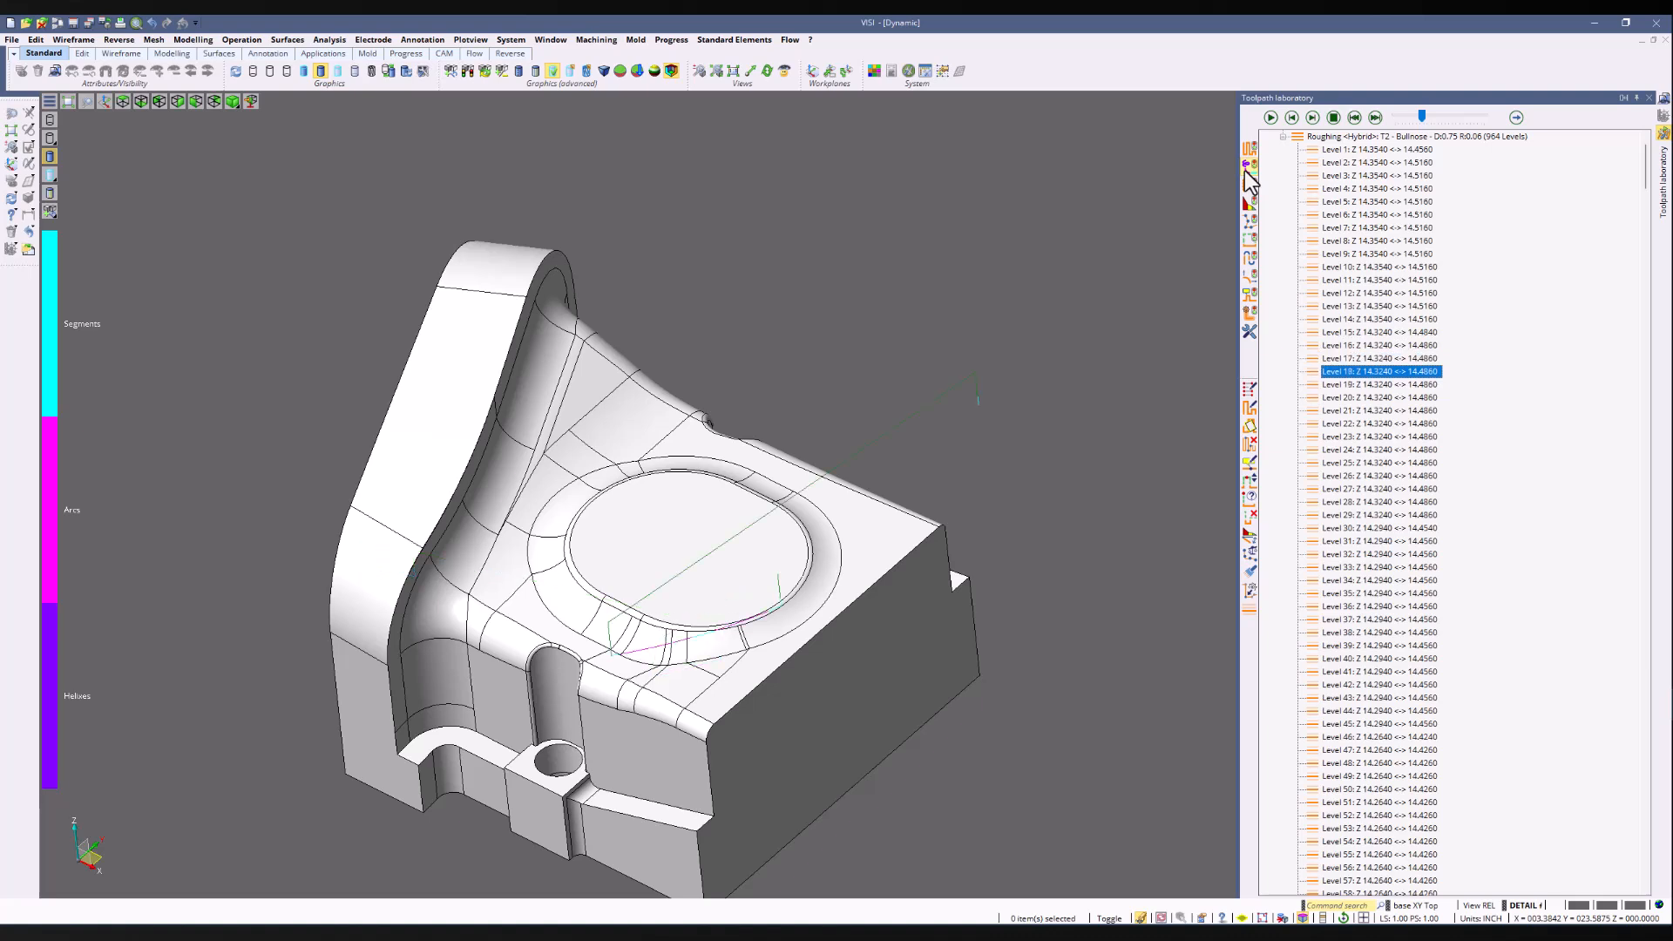
{"action": "scroll", "coordinate": [854, 523], "scroll_direction": "up", "scroll_amount": 4}
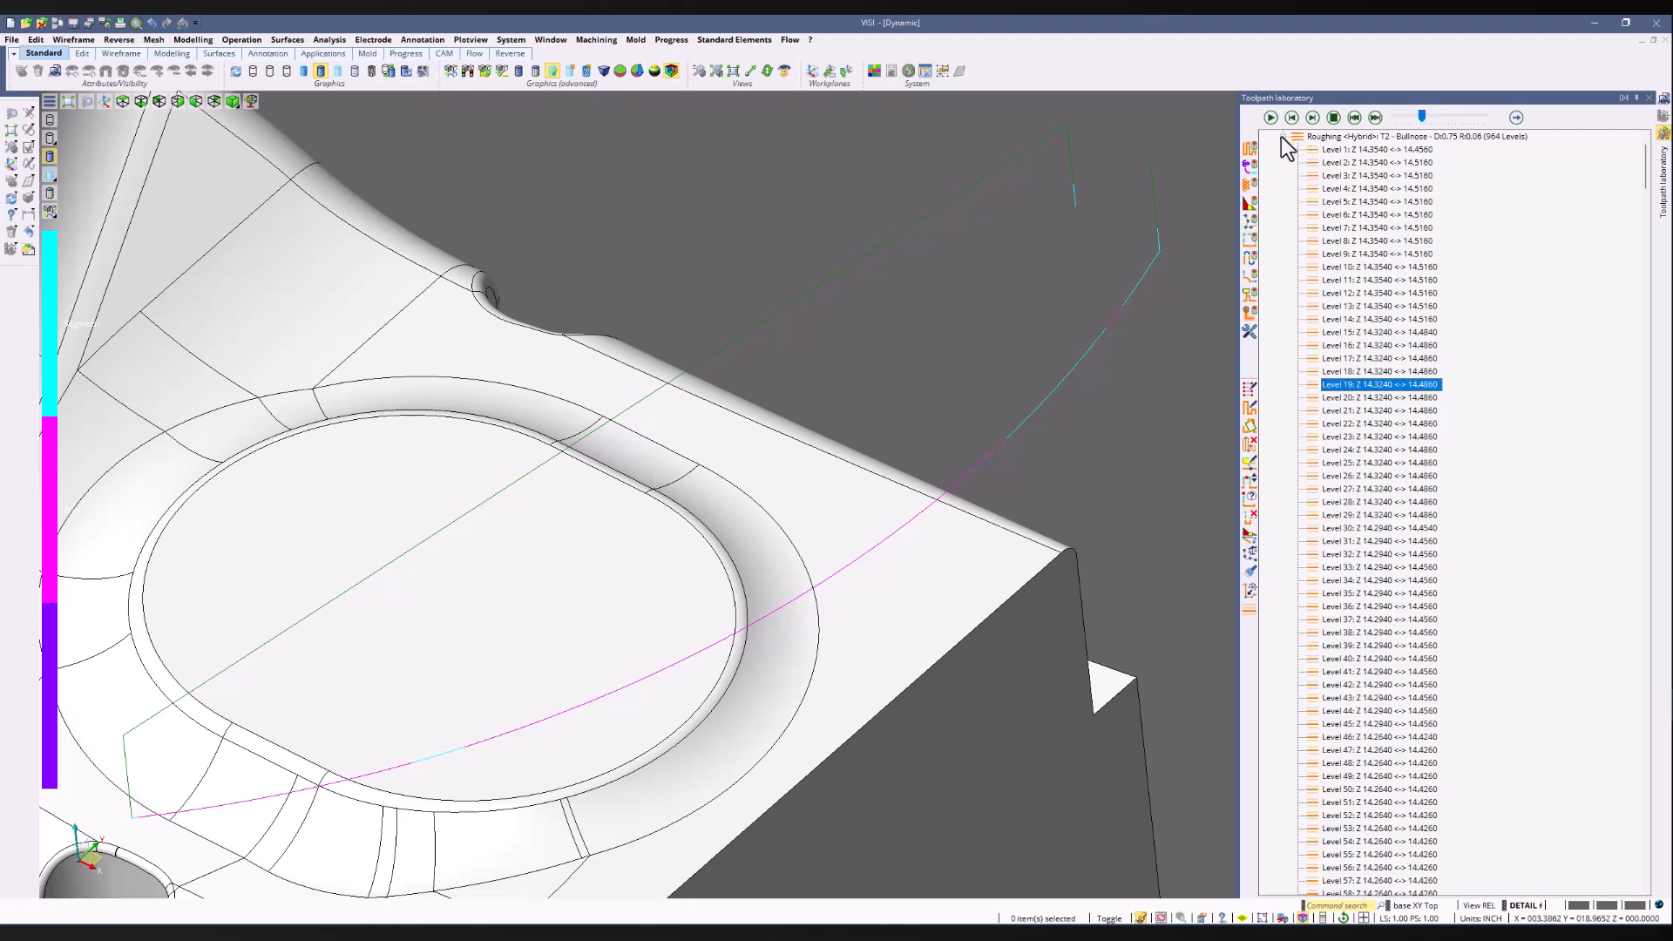
Step through the first levels of --HM Roughing <Hybrid> with the segment and arc colouring to compare its moves
{"action": "left_click", "coordinate": [1282, 136]}
{"action": "left_click", "coordinate": [1282, 176]}
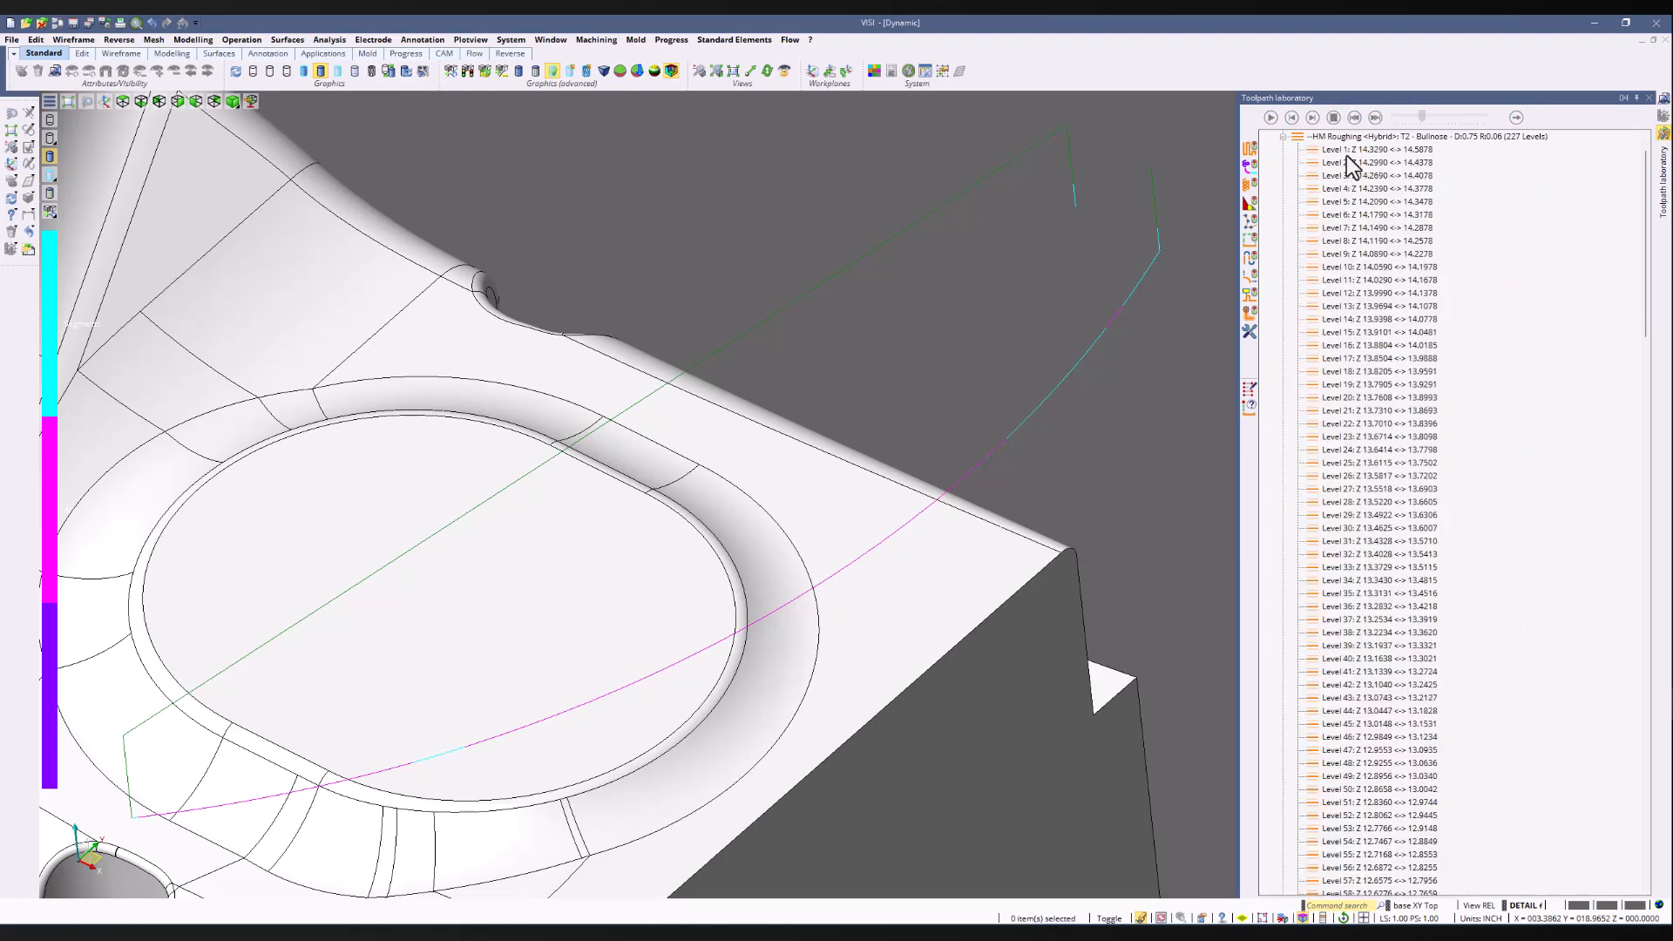
{"action": "left_click", "coordinate": [1347, 153]}
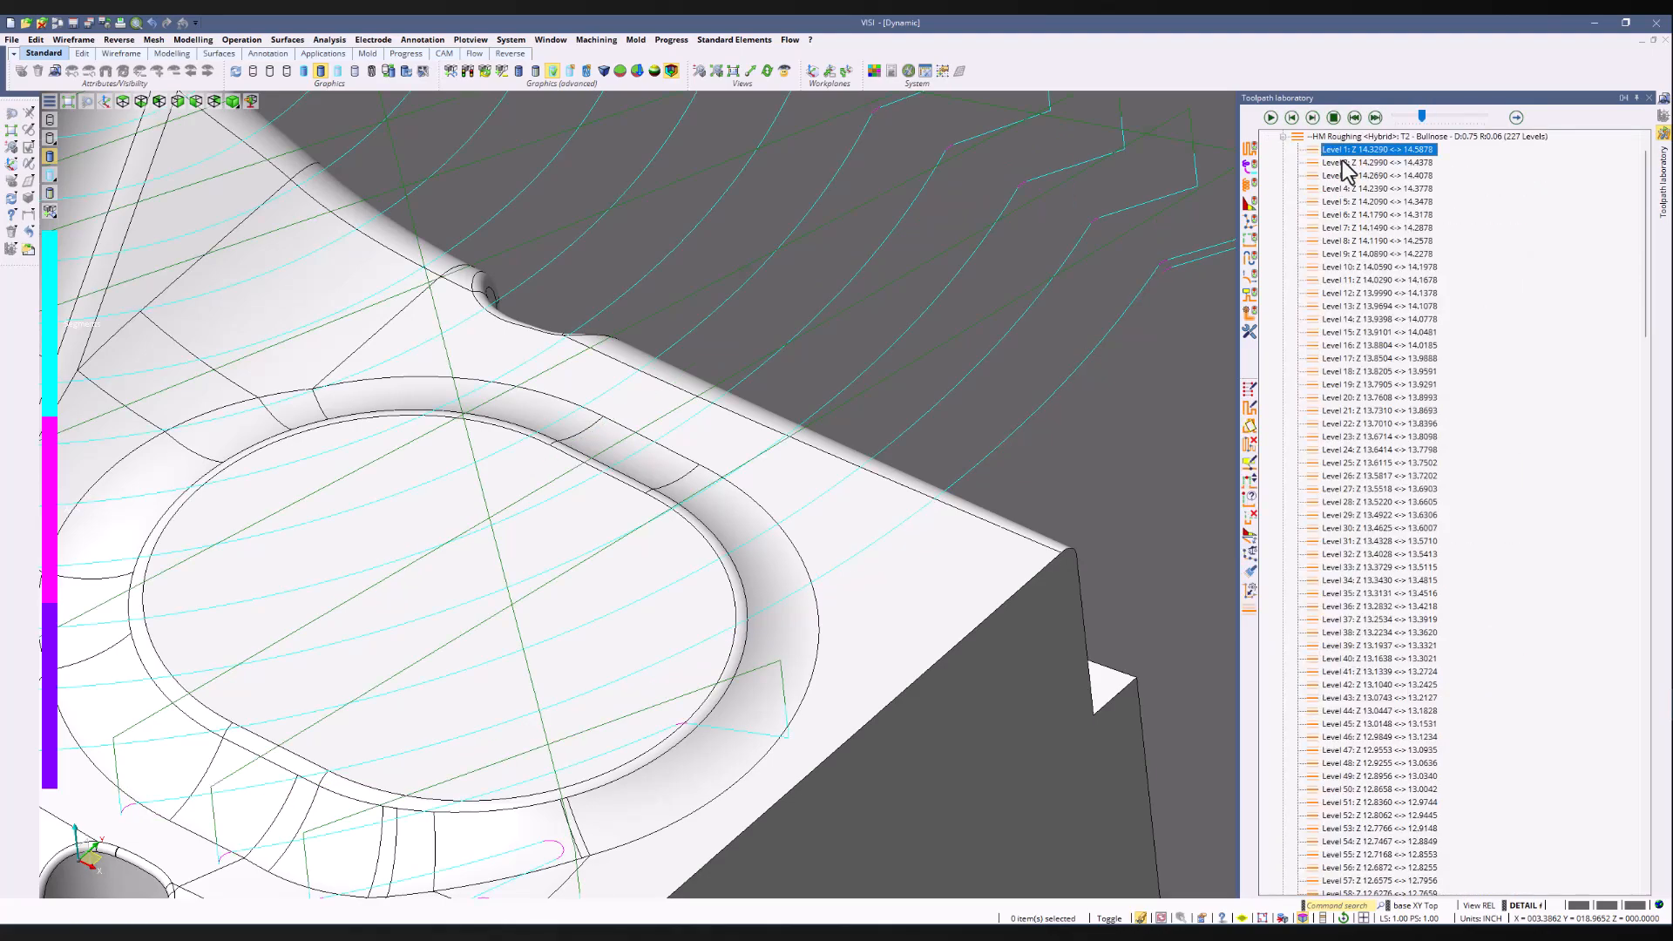
{"action": "left_click", "coordinate": [1343, 162]}
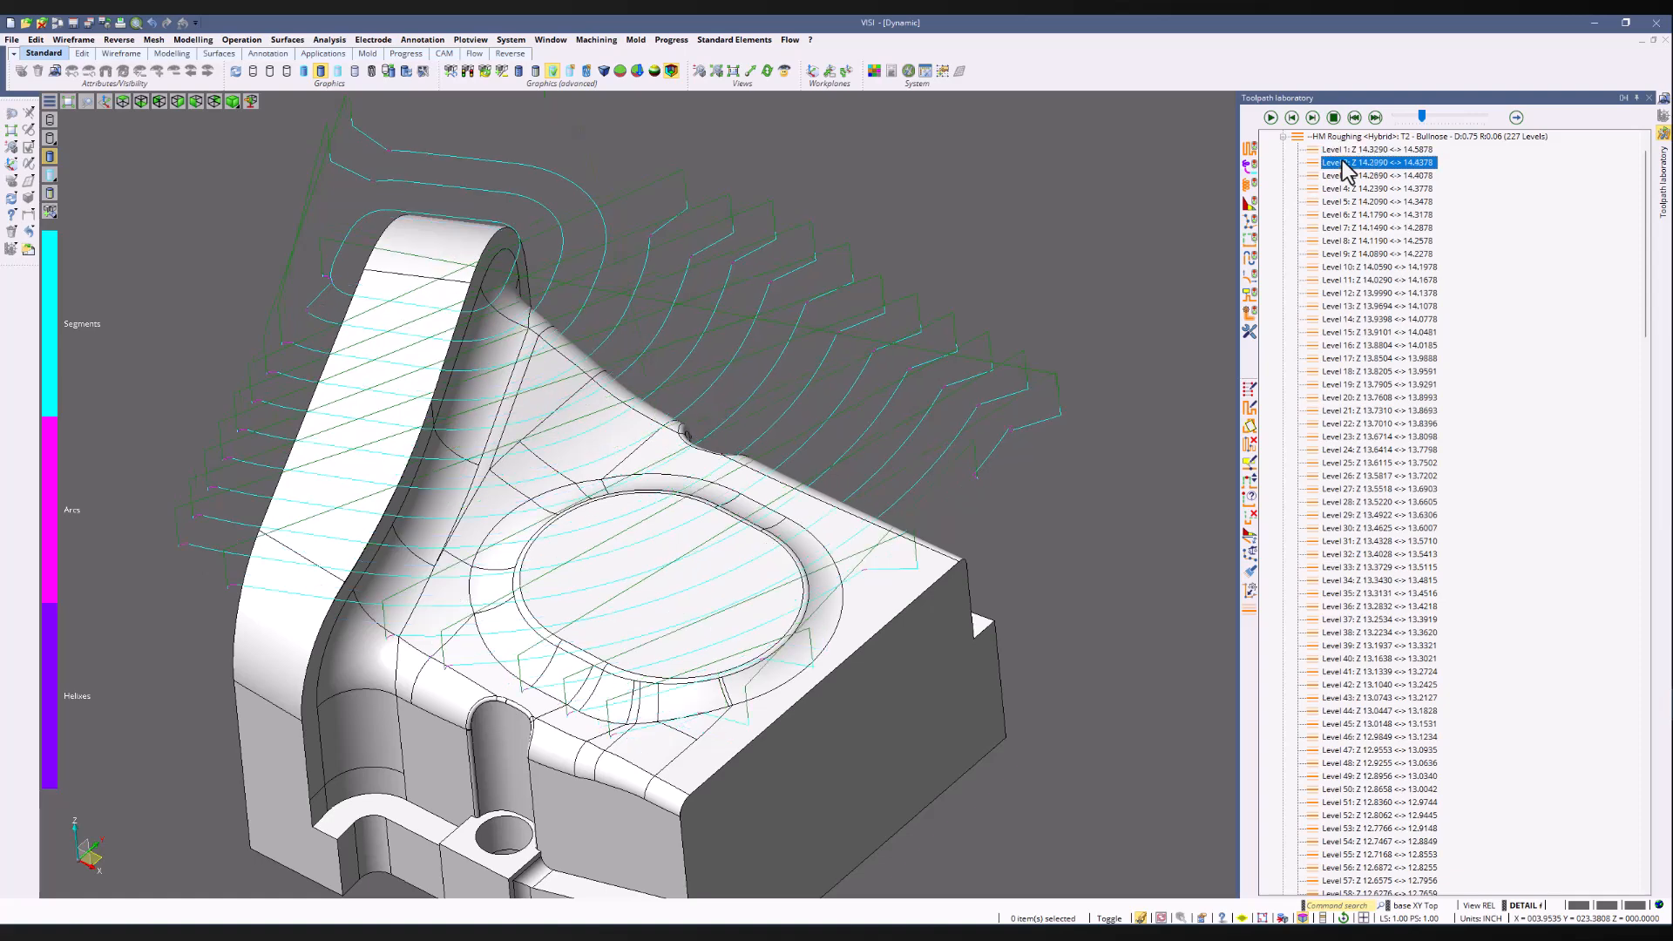
{"action": "key", "text": "Down"}
{"action": "key", "text": "Down"}
{"action": "key", "text": "Down"}
{"action": "key", "text": "Down"}
{"action": "key", "text": "Down"}
{"action": "key", "text": "Down"}
{"action": "key", "text": "Down"}
{"action": "key", "text": "Down"}
{"action": "key", "text": "Down"}
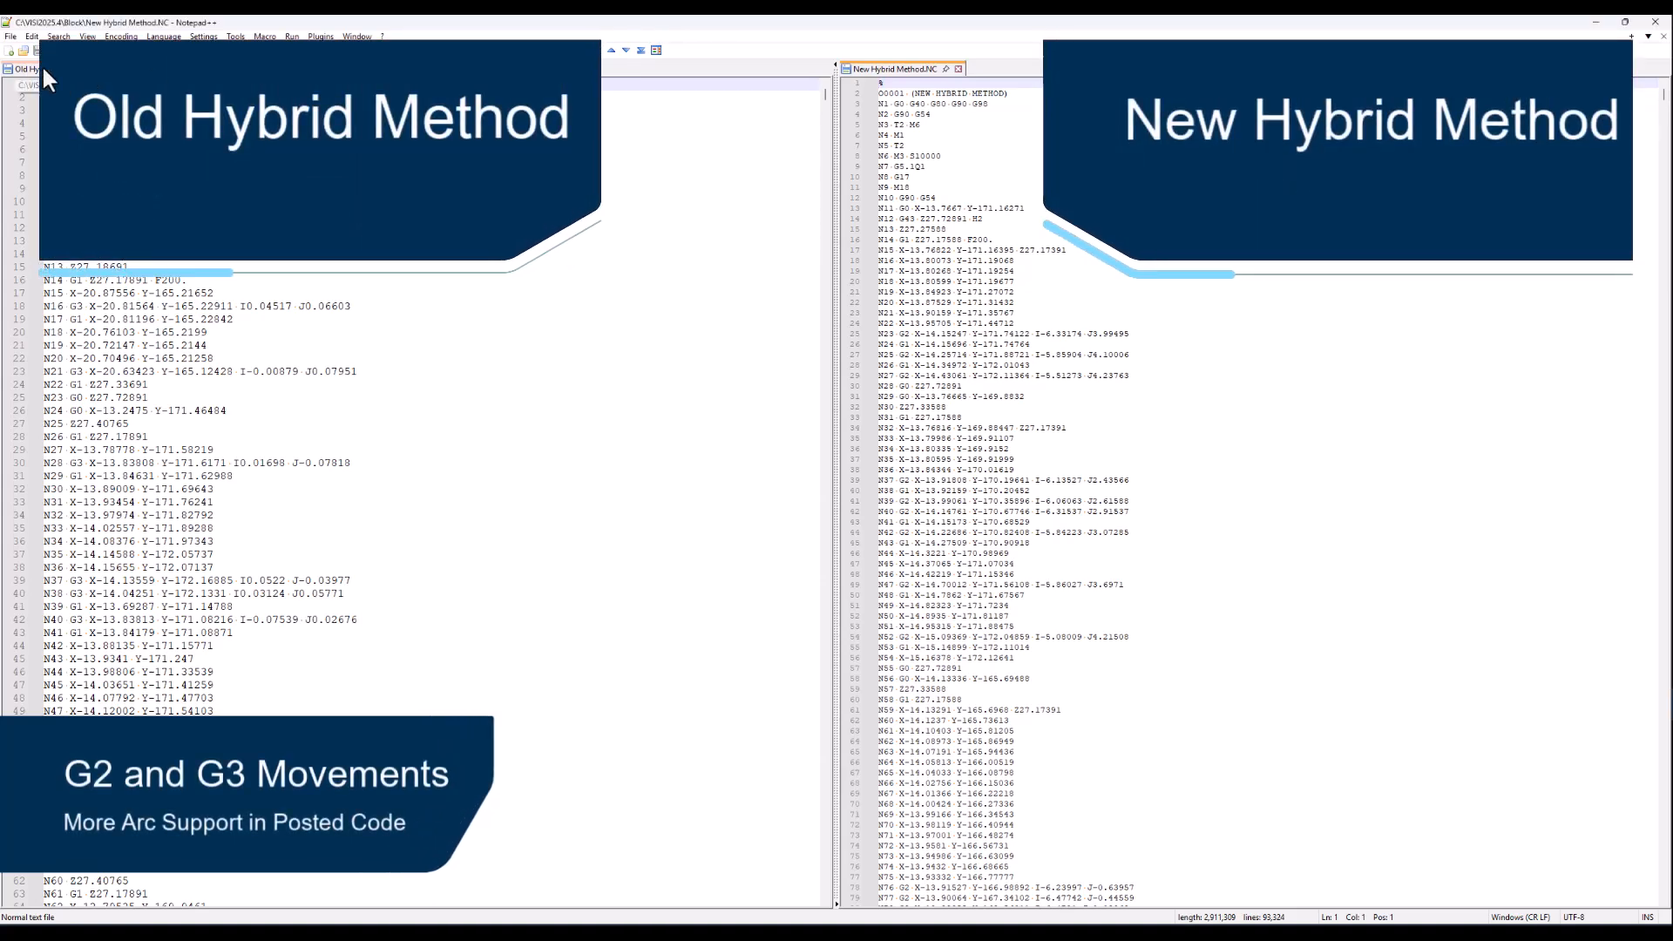
Switch to Notepad++ and scroll through the old and new hybrid NC files to compare their G2 and G3 arc moves
{"action": "scroll", "coordinate": [329, 397], "scroll_direction": "down", "scroll_amount": 4}
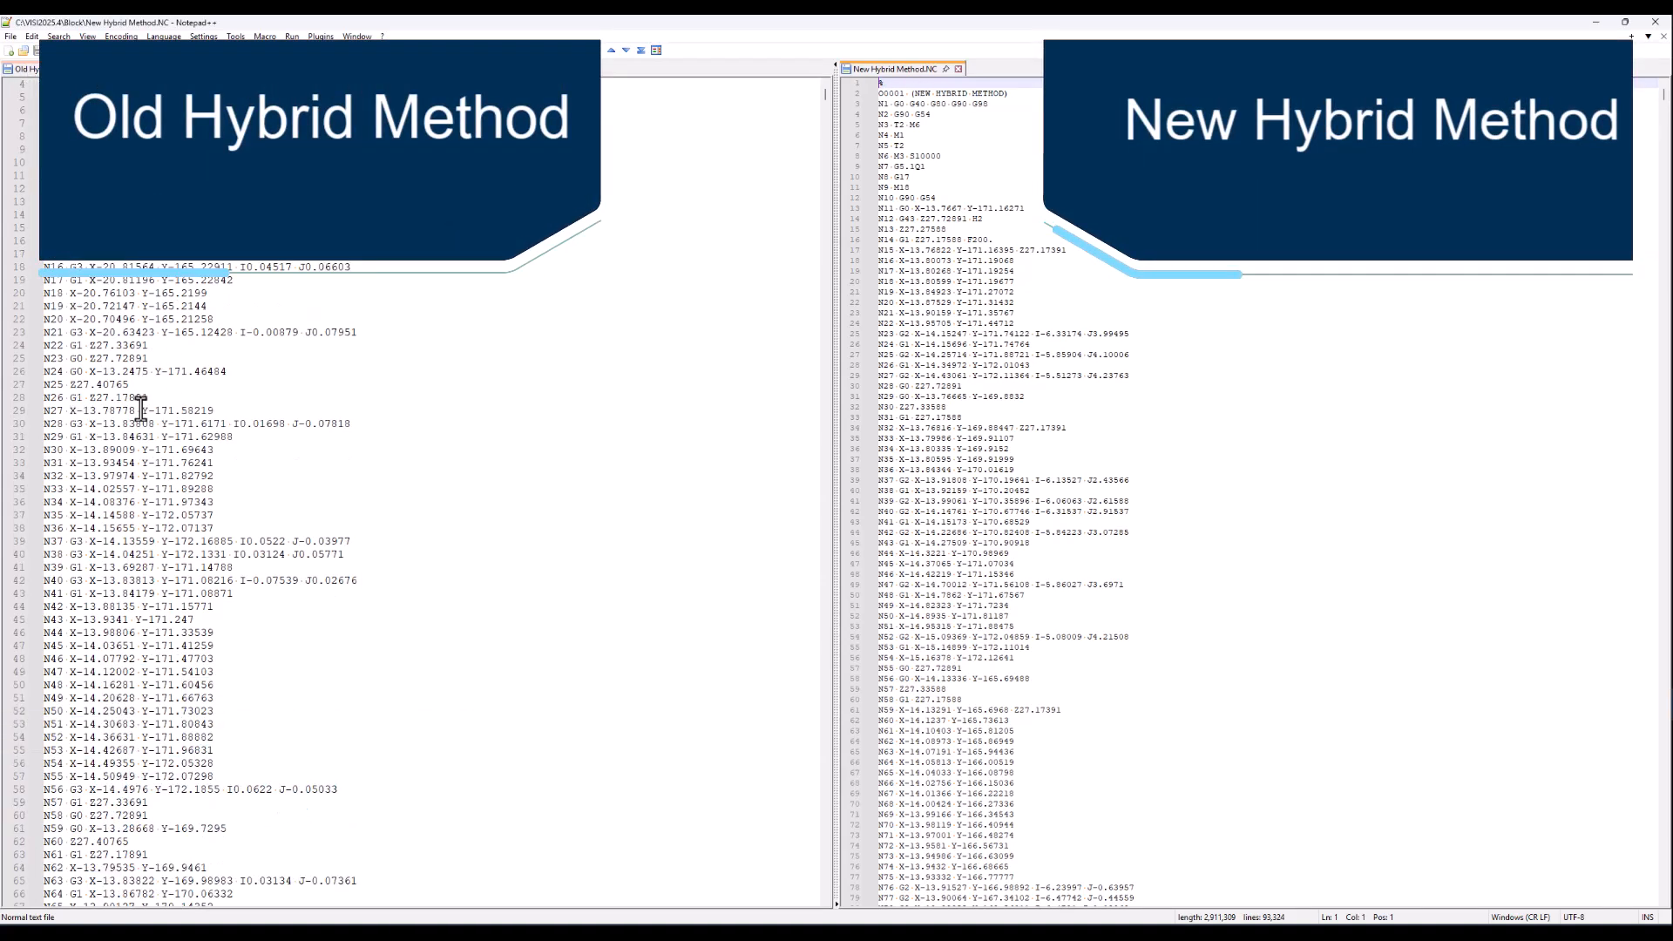
{"action": "scroll", "coordinate": [140, 410], "scroll_direction": "down", "scroll_amount": 9}
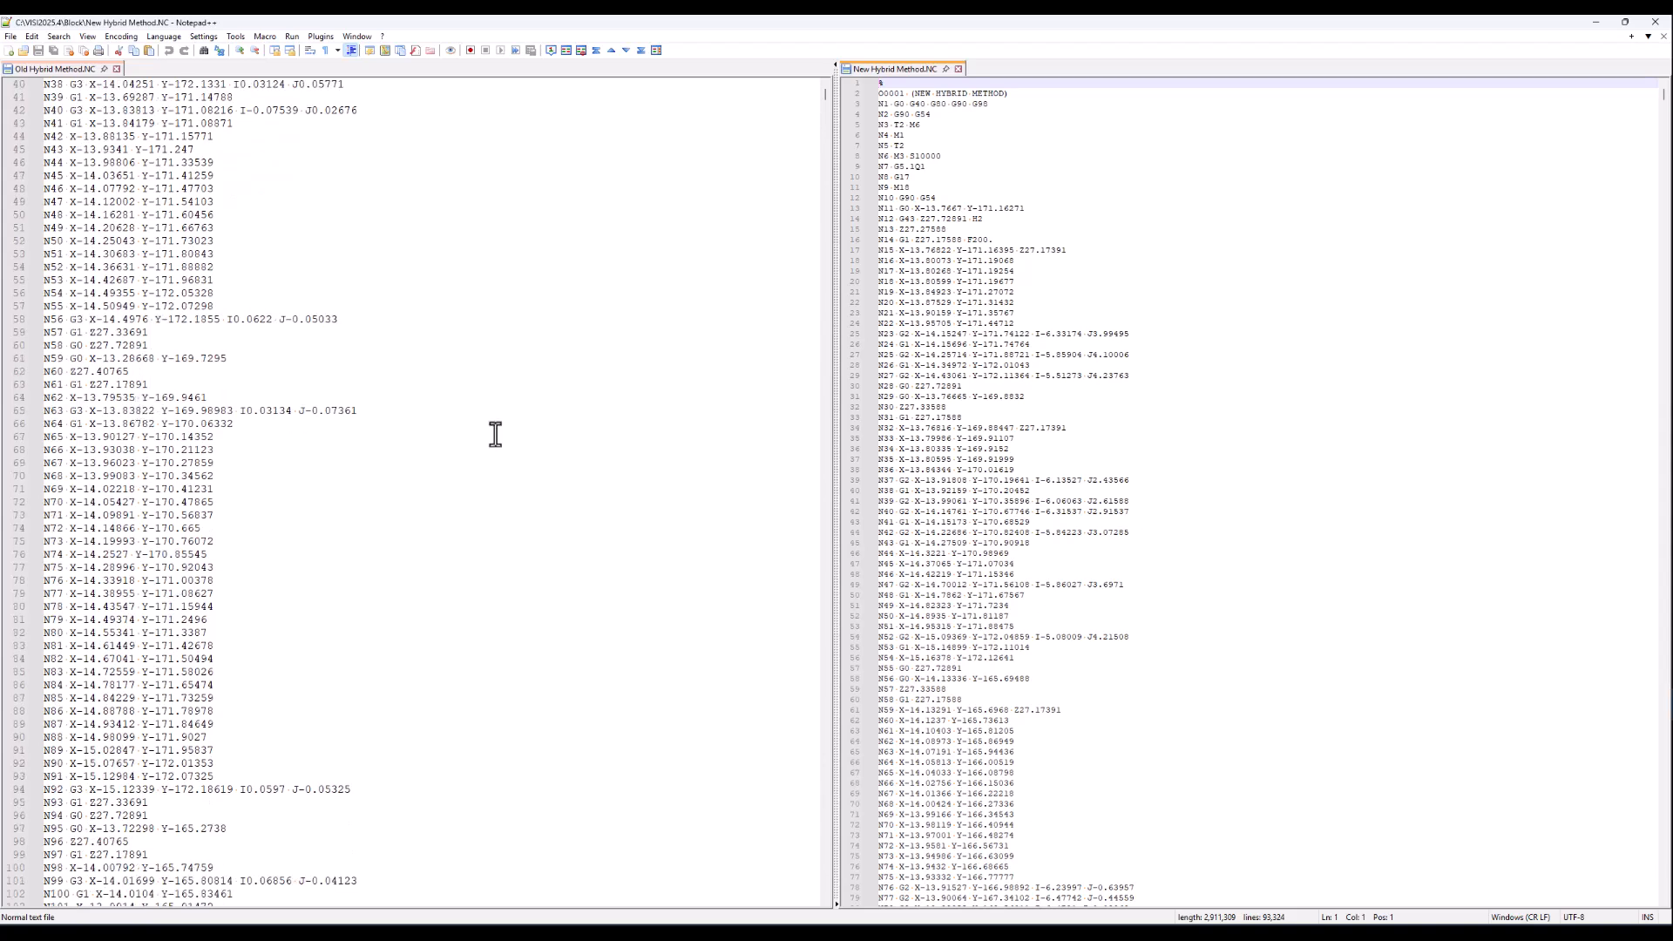
{"action": "scroll", "coordinate": [953, 470], "scroll_direction": "down", "scroll_amount": 3}
{"action": "scroll", "coordinate": [954, 470], "scroll_direction": "down", "scroll_amount": 13}
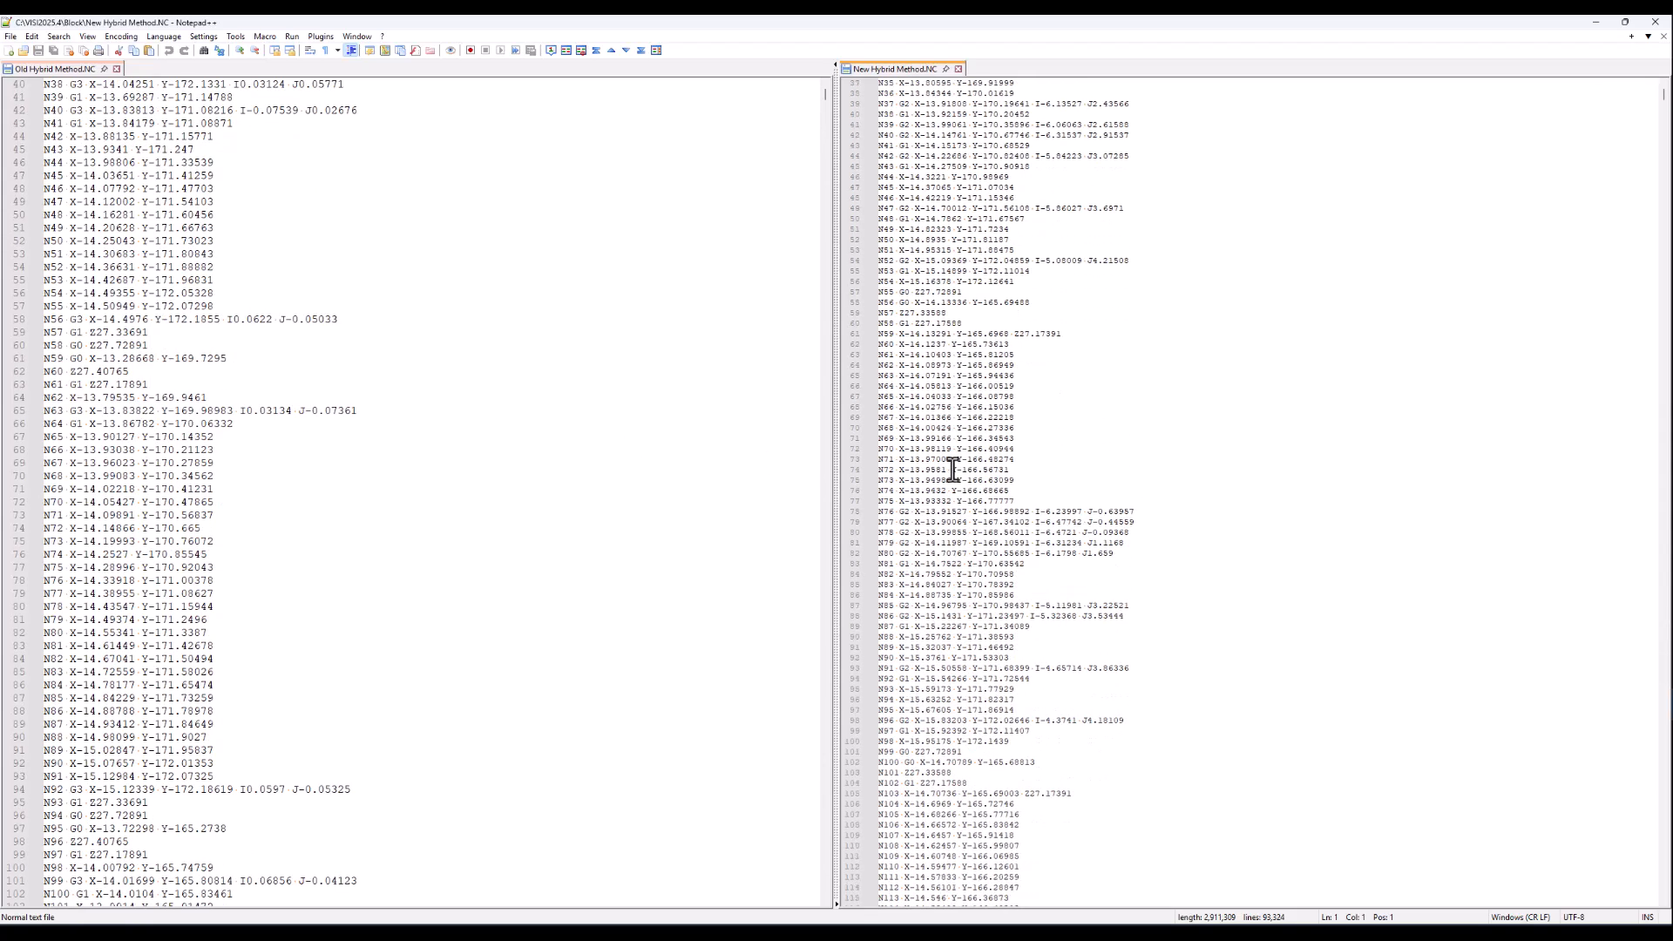
{"action": "scroll", "coordinate": [954, 471], "scroll_direction": "down", "scroll_amount": 14}
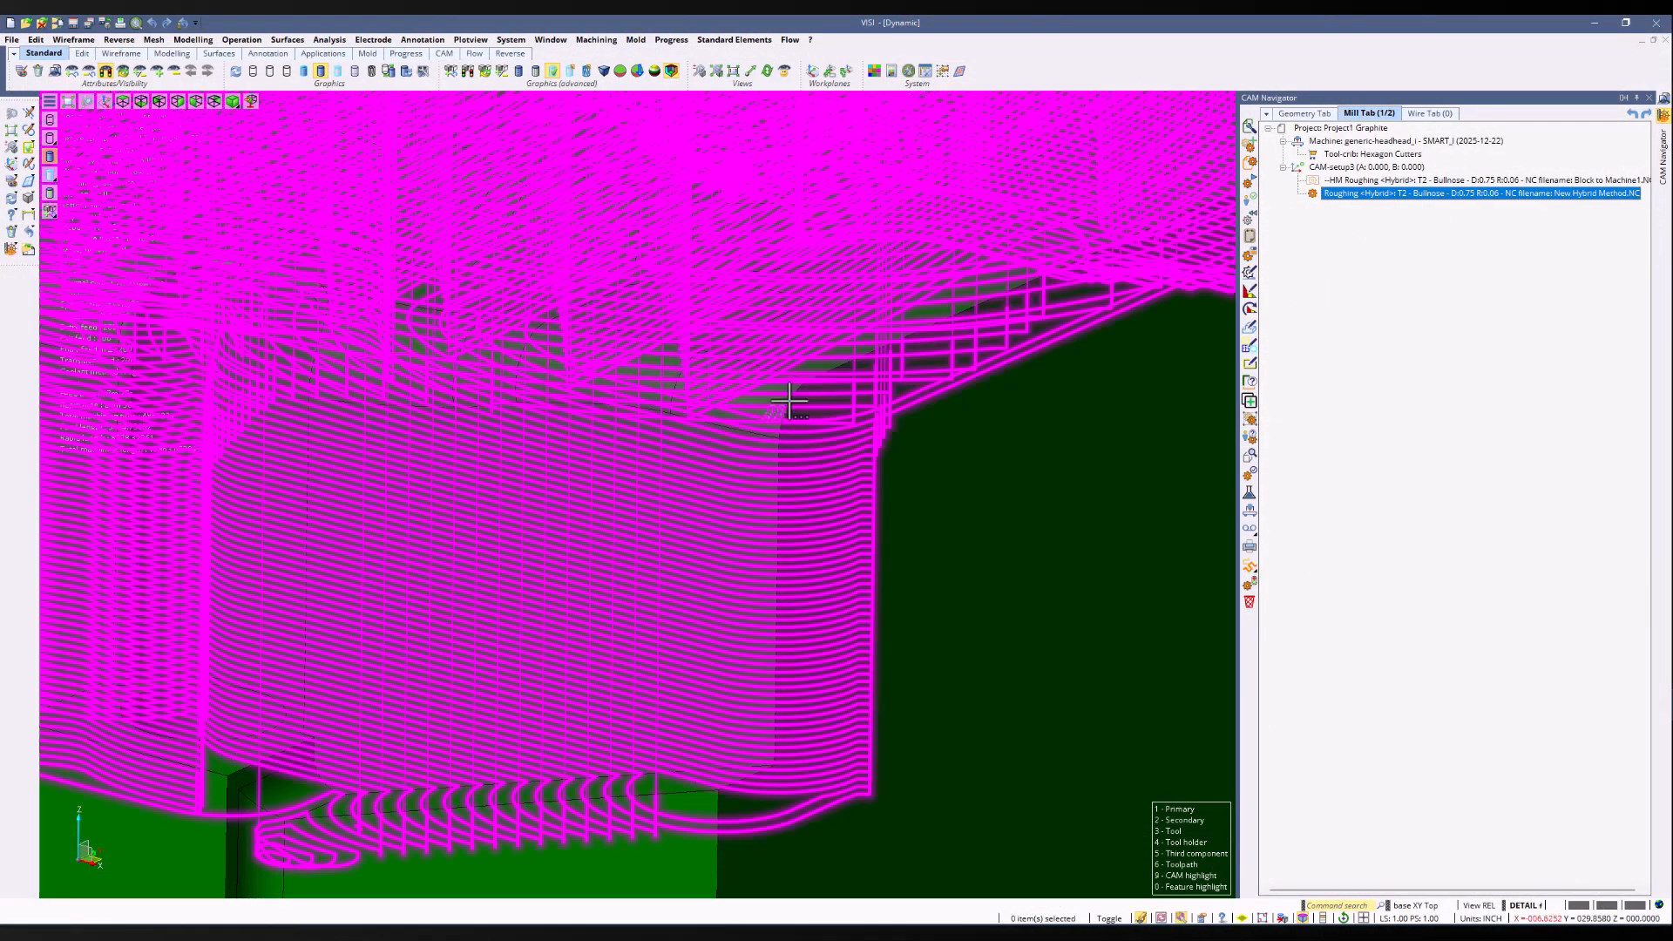
Change the retract stepdown of the Roughing <Hybrid> operation, and rebuild and display its toolpath around the sloped edges
{"action": "middle_click_drag", "start_coordinate": [767, 410], "coordinate": [1119, 606]}
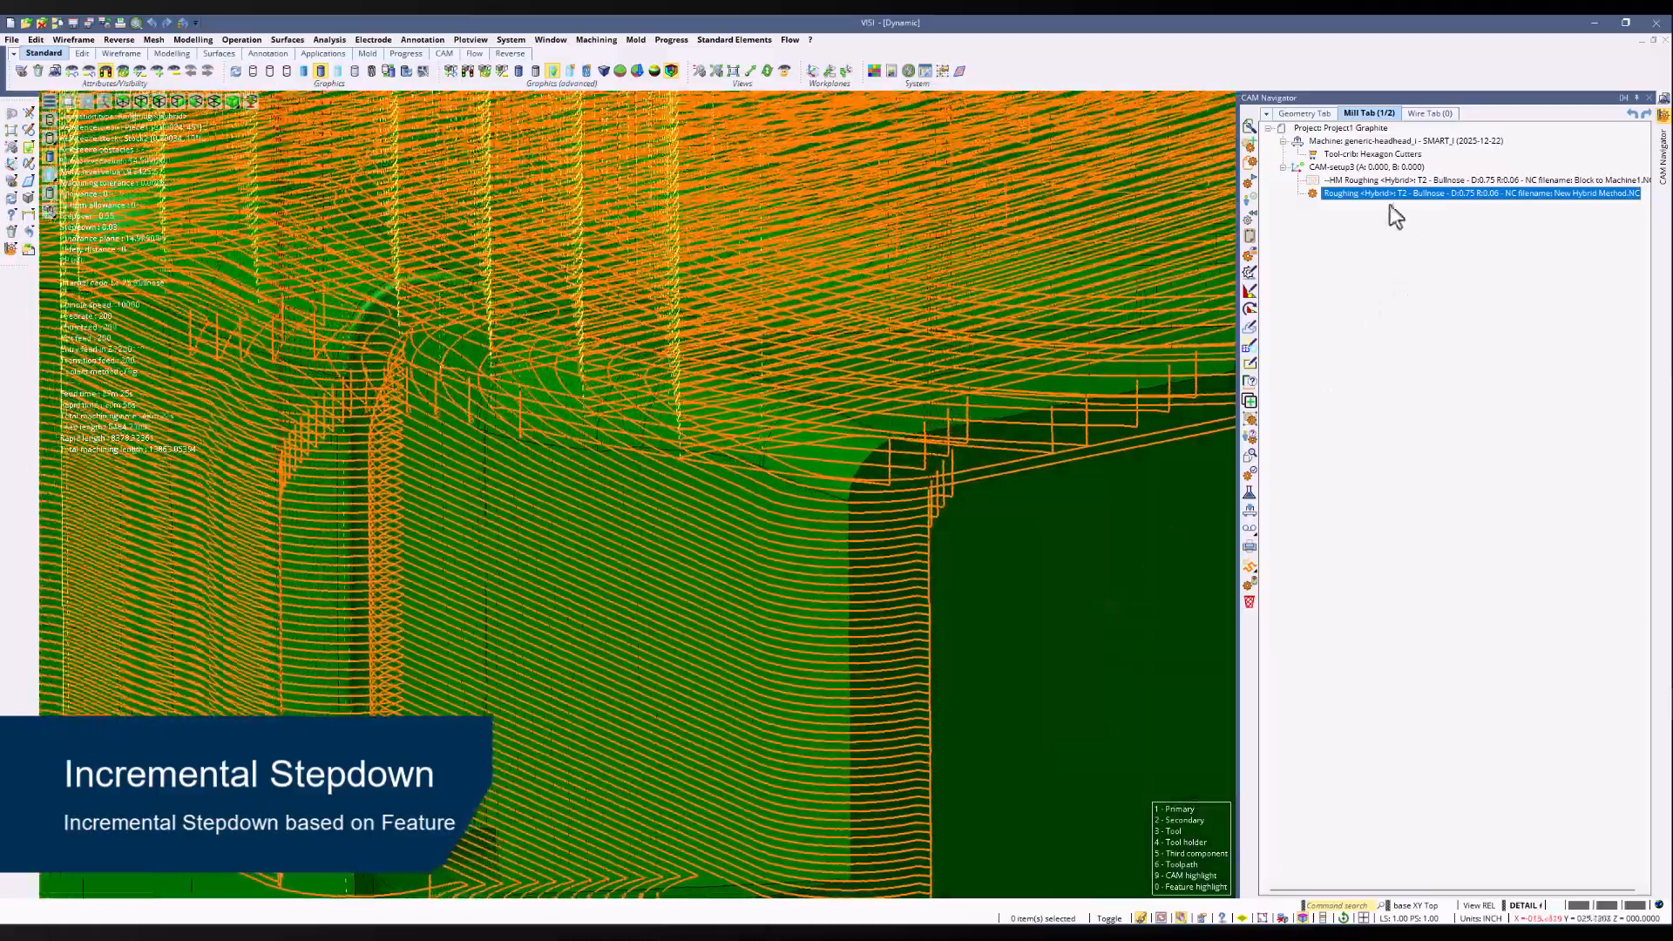
{"action": "double_click", "coordinate": [1376, 194]}
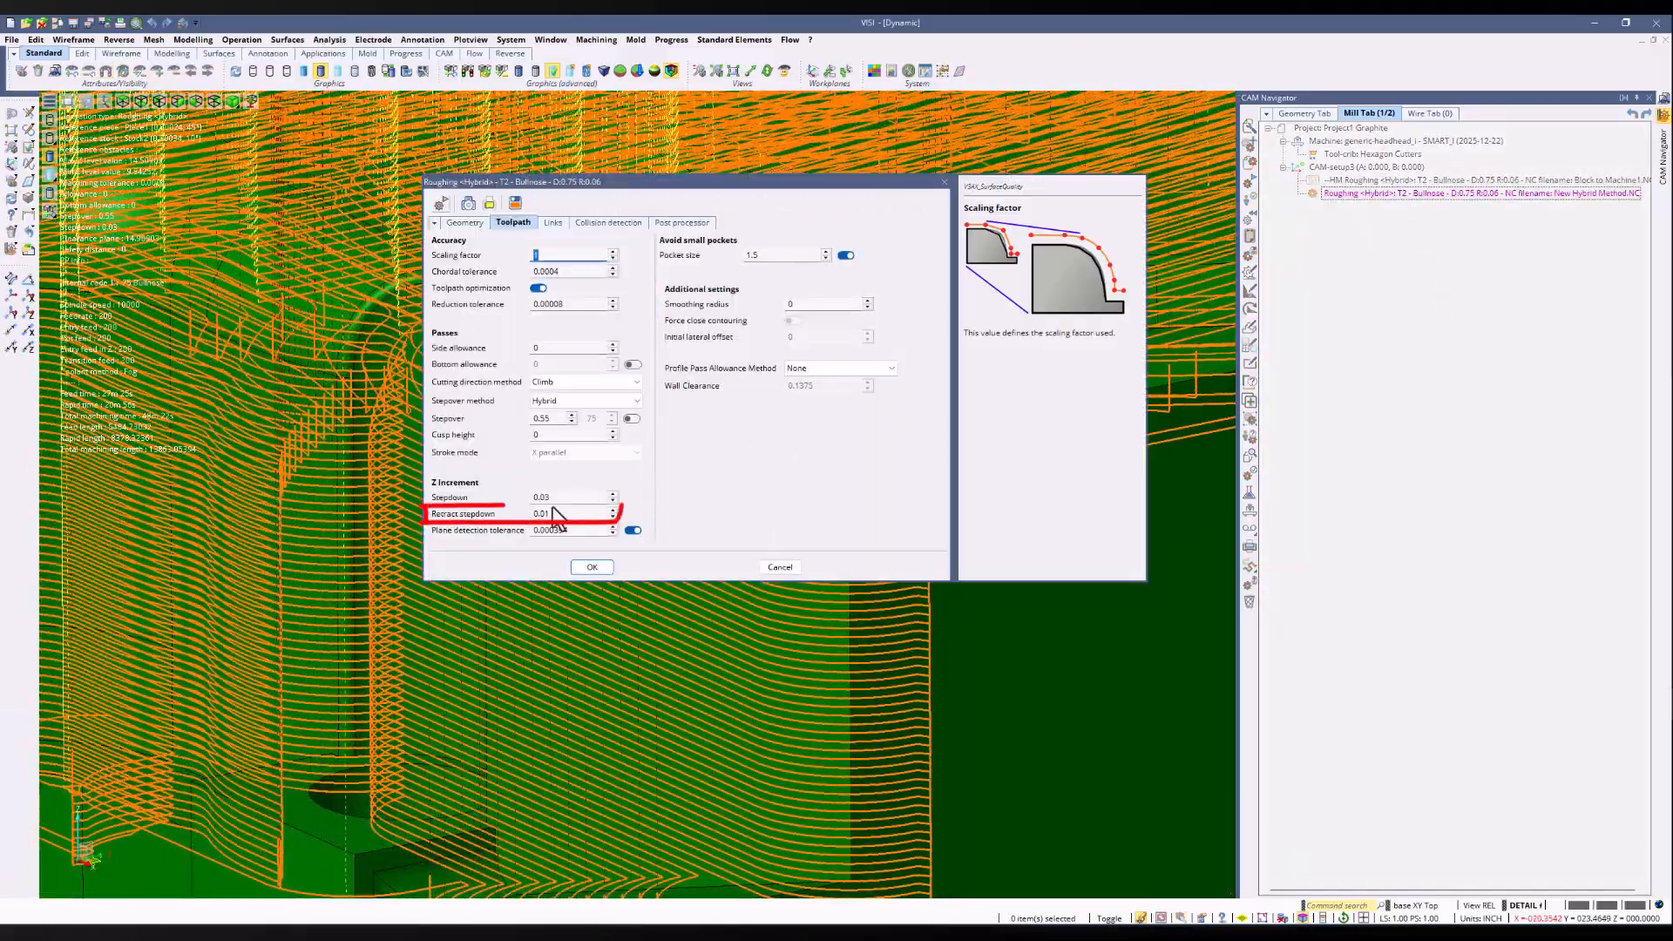
{"action": "left_click", "coordinate": [557, 514]}
{"action": "double_click", "coordinate": [567, 515]}
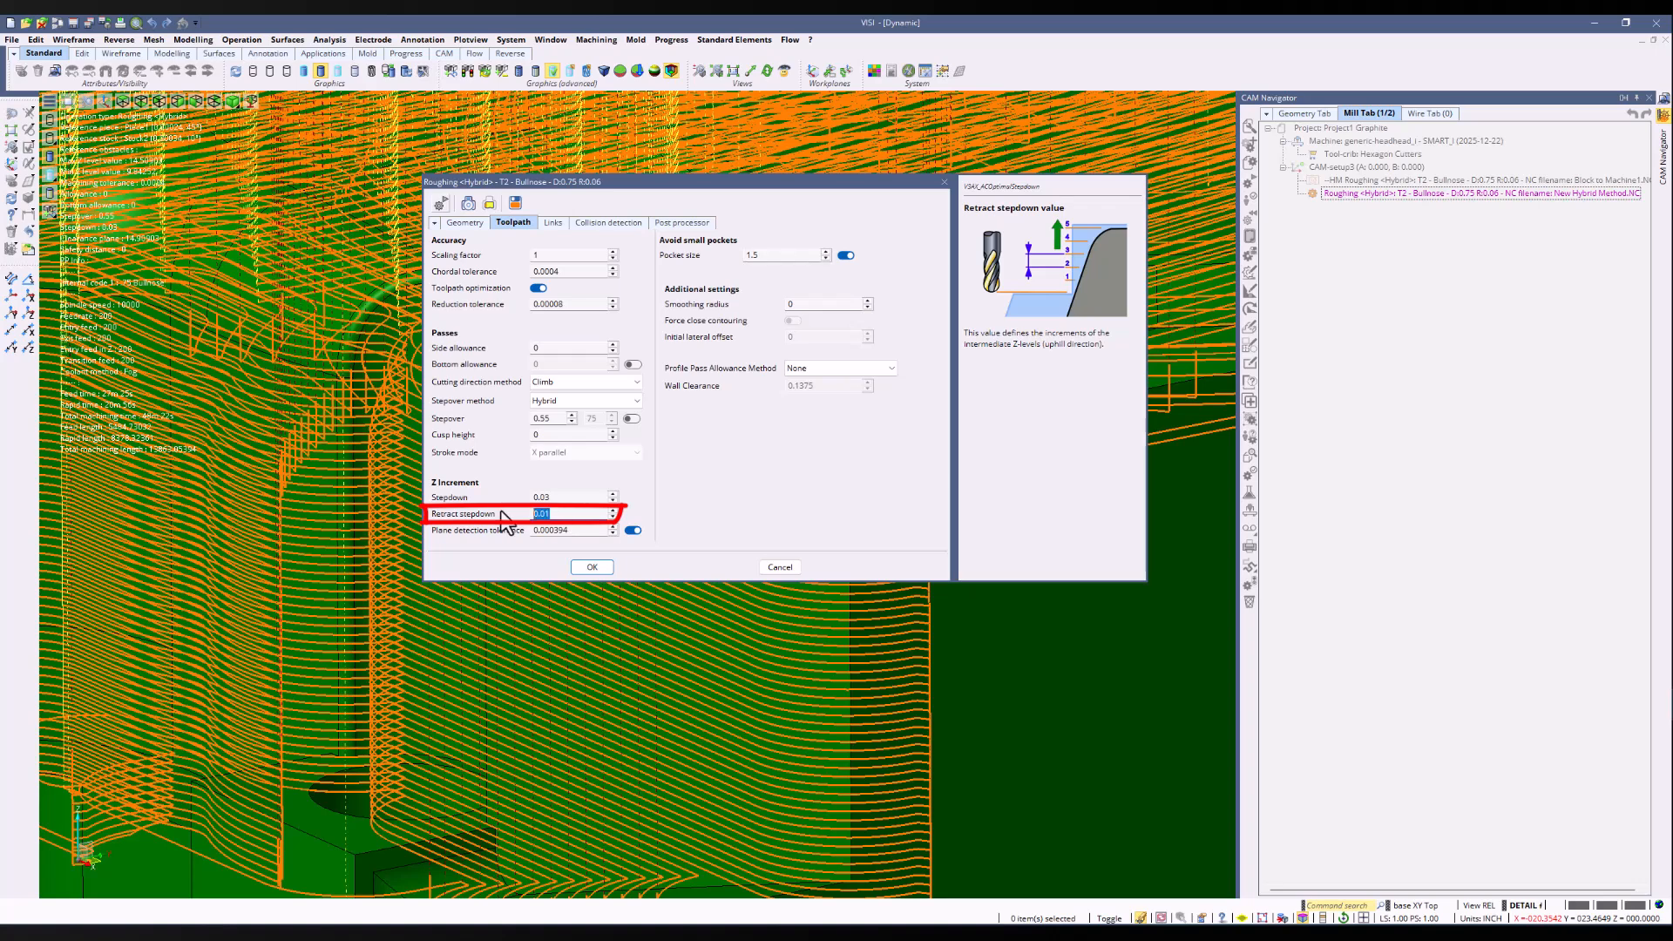
{"action": "left_click", "coordinate": [592, 567]}
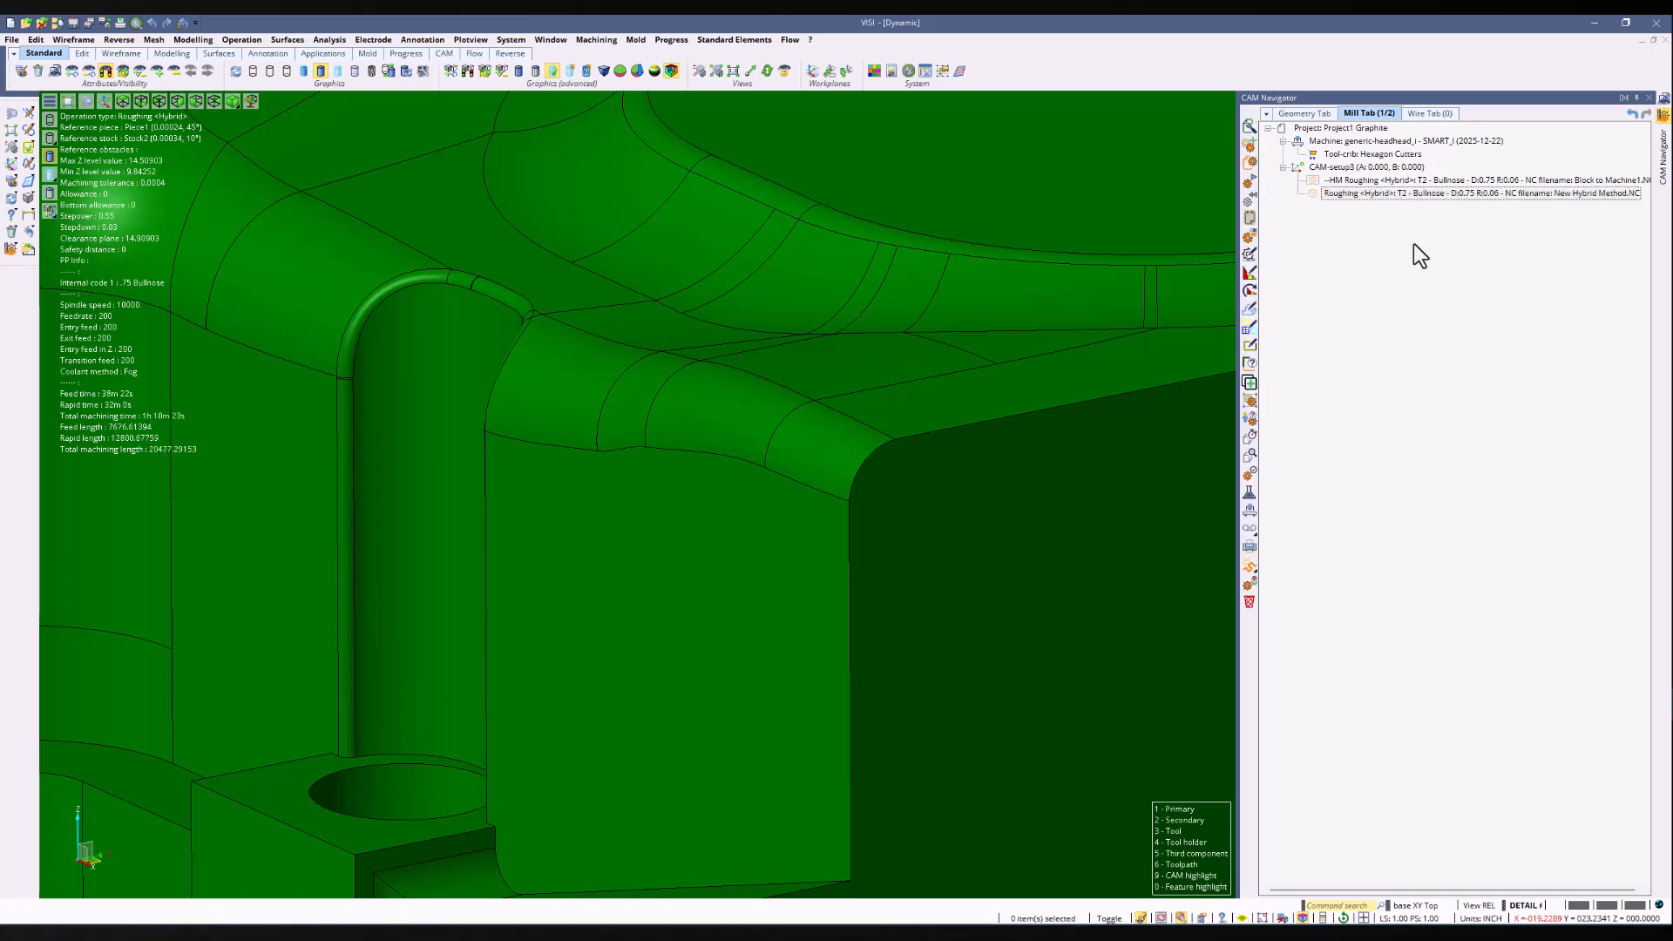
{"action": "left_click", "coordinate": [1318, 197]}
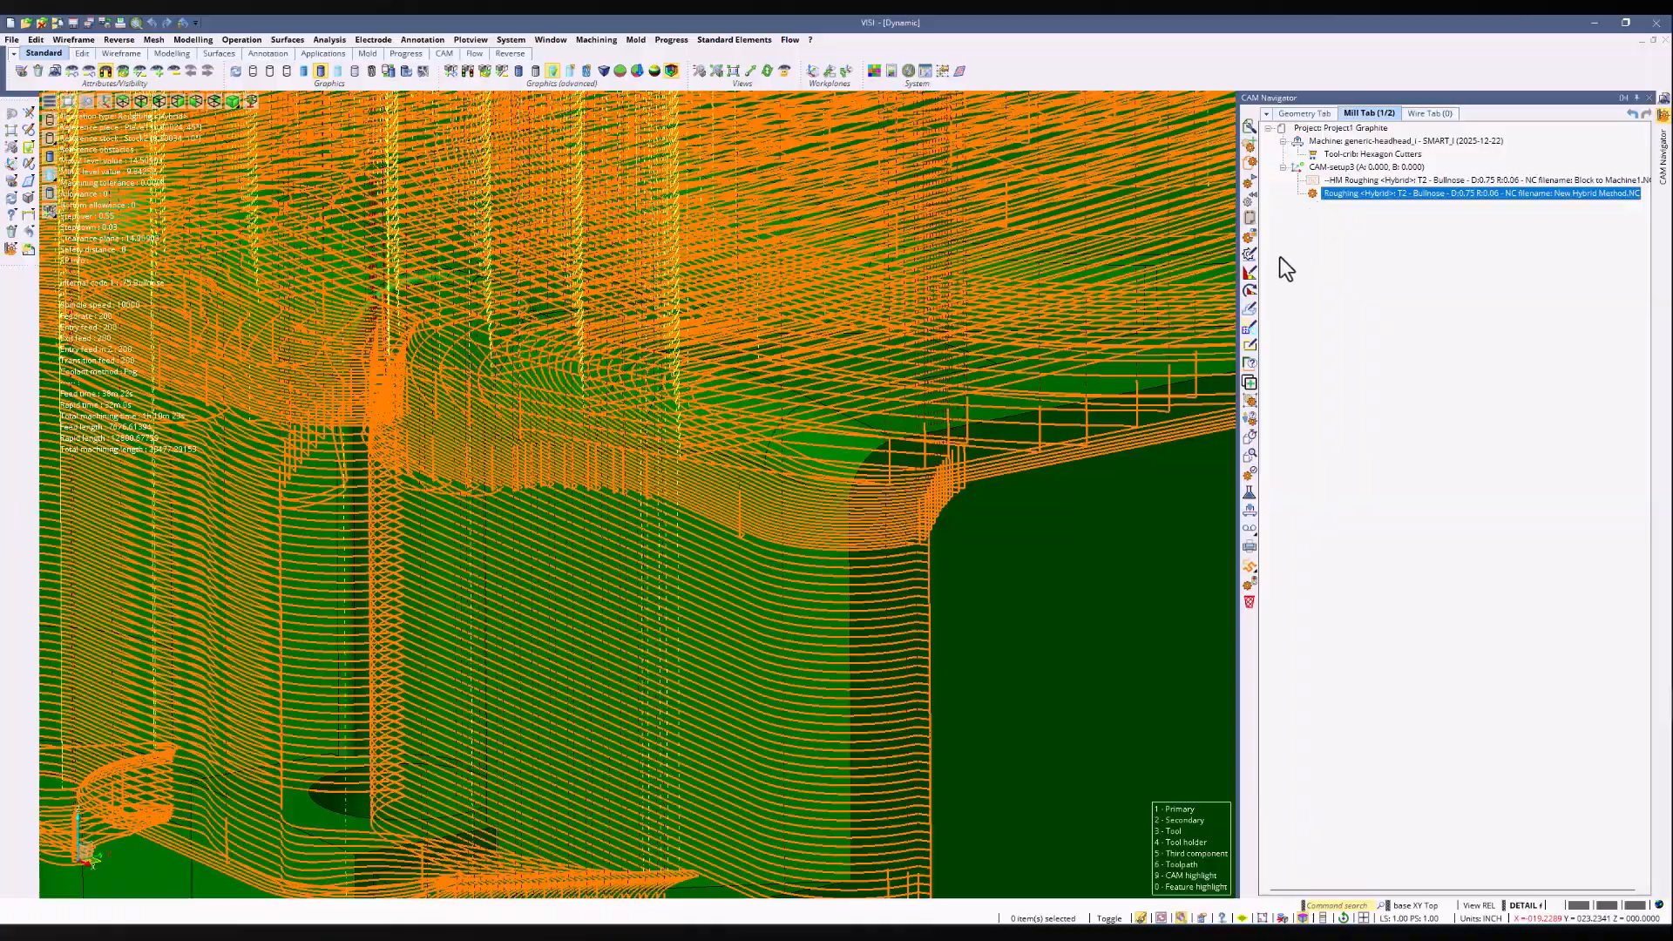
{"action": "scroll", "coordinate": [889, 507], "scroll_direction": "up", "scroll_amount": 6}
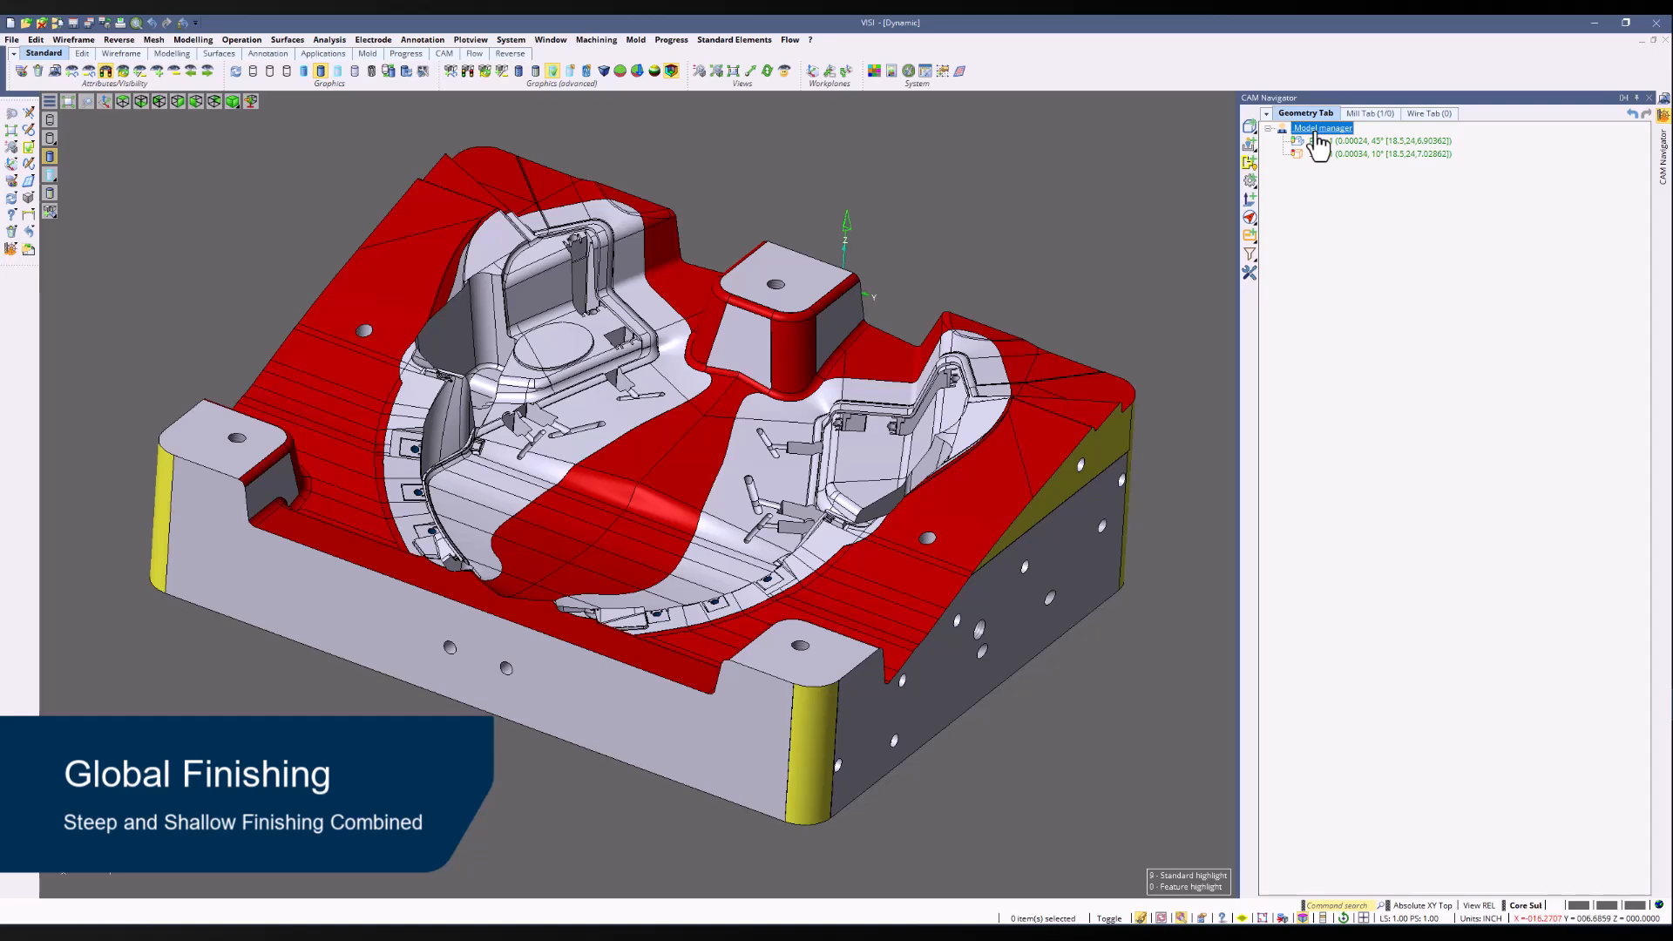
Add a Global Finishing operation to Piece1 using the 0.75 bullnose cutter from the Hexagon Cutters tool crib
{"action": "right_click", "coordinate": [1358, 142]}
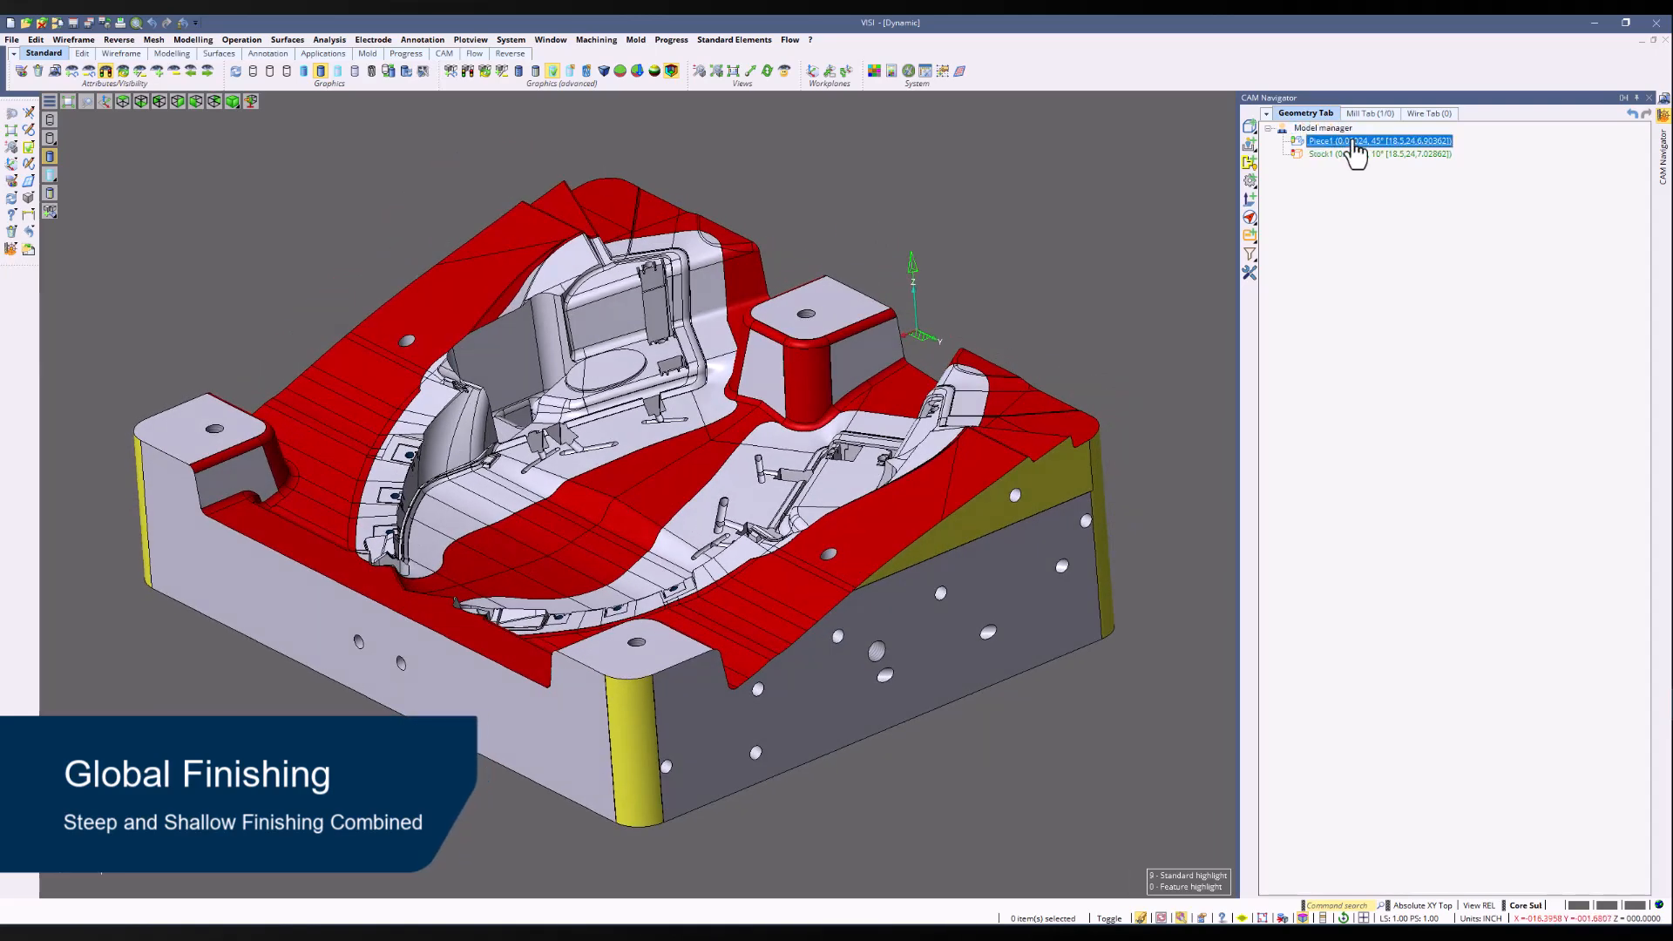
{"action": "left_click", "coordinate": [1408, 316]}
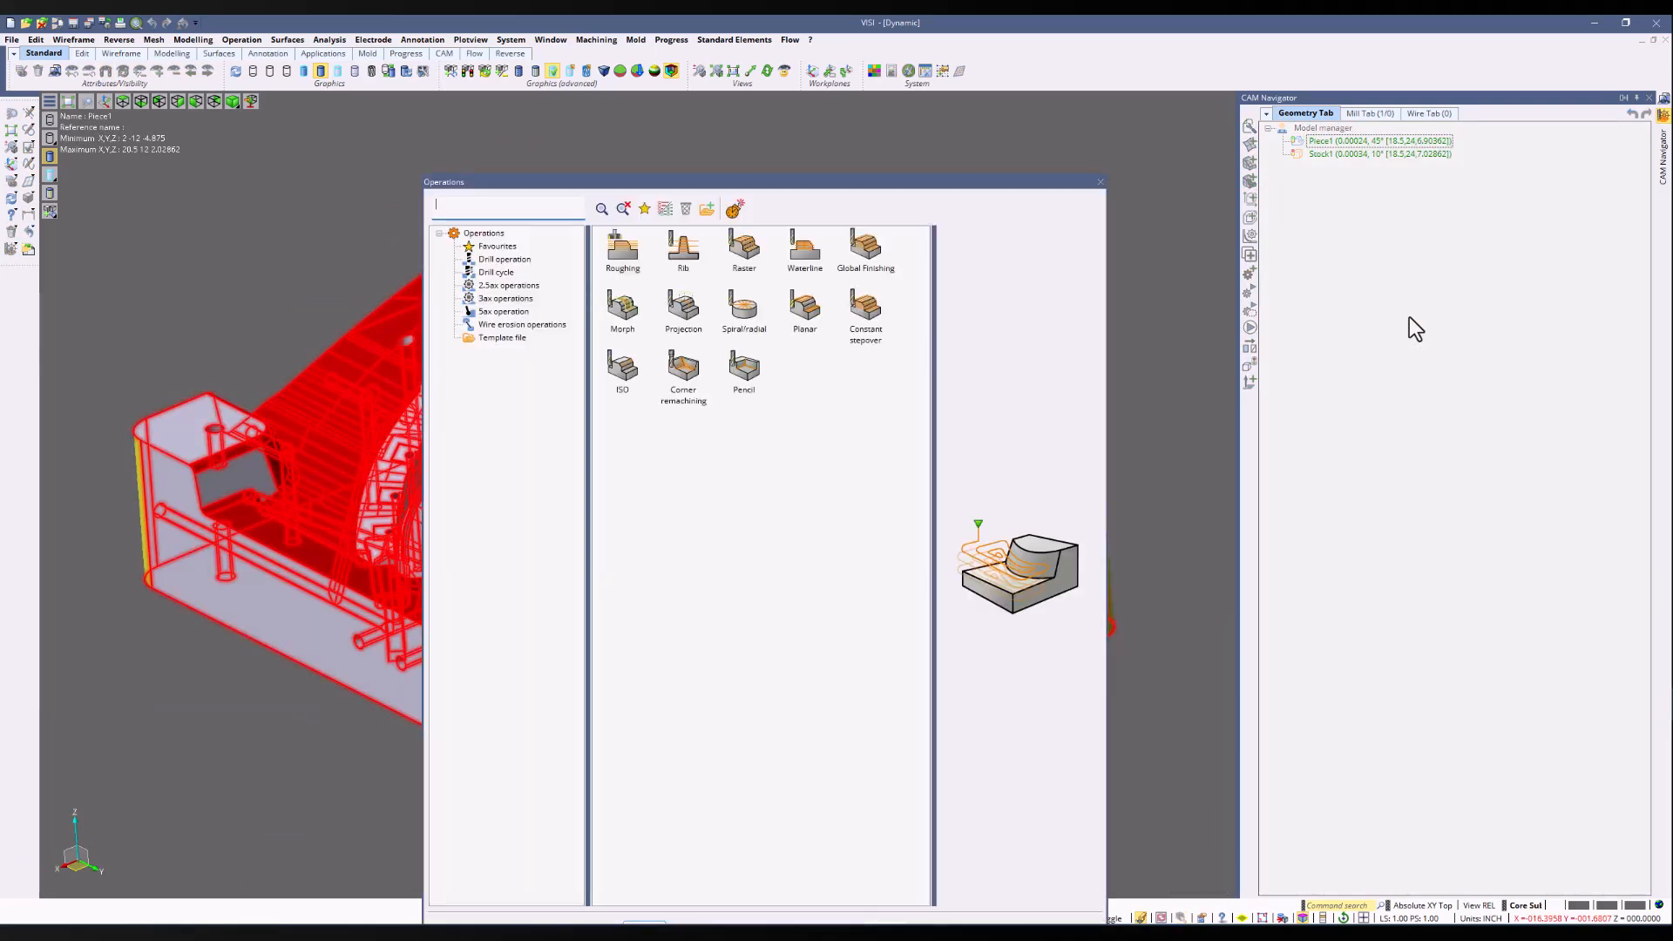
{"action": "left_click", "coordinate": [867, 253]}
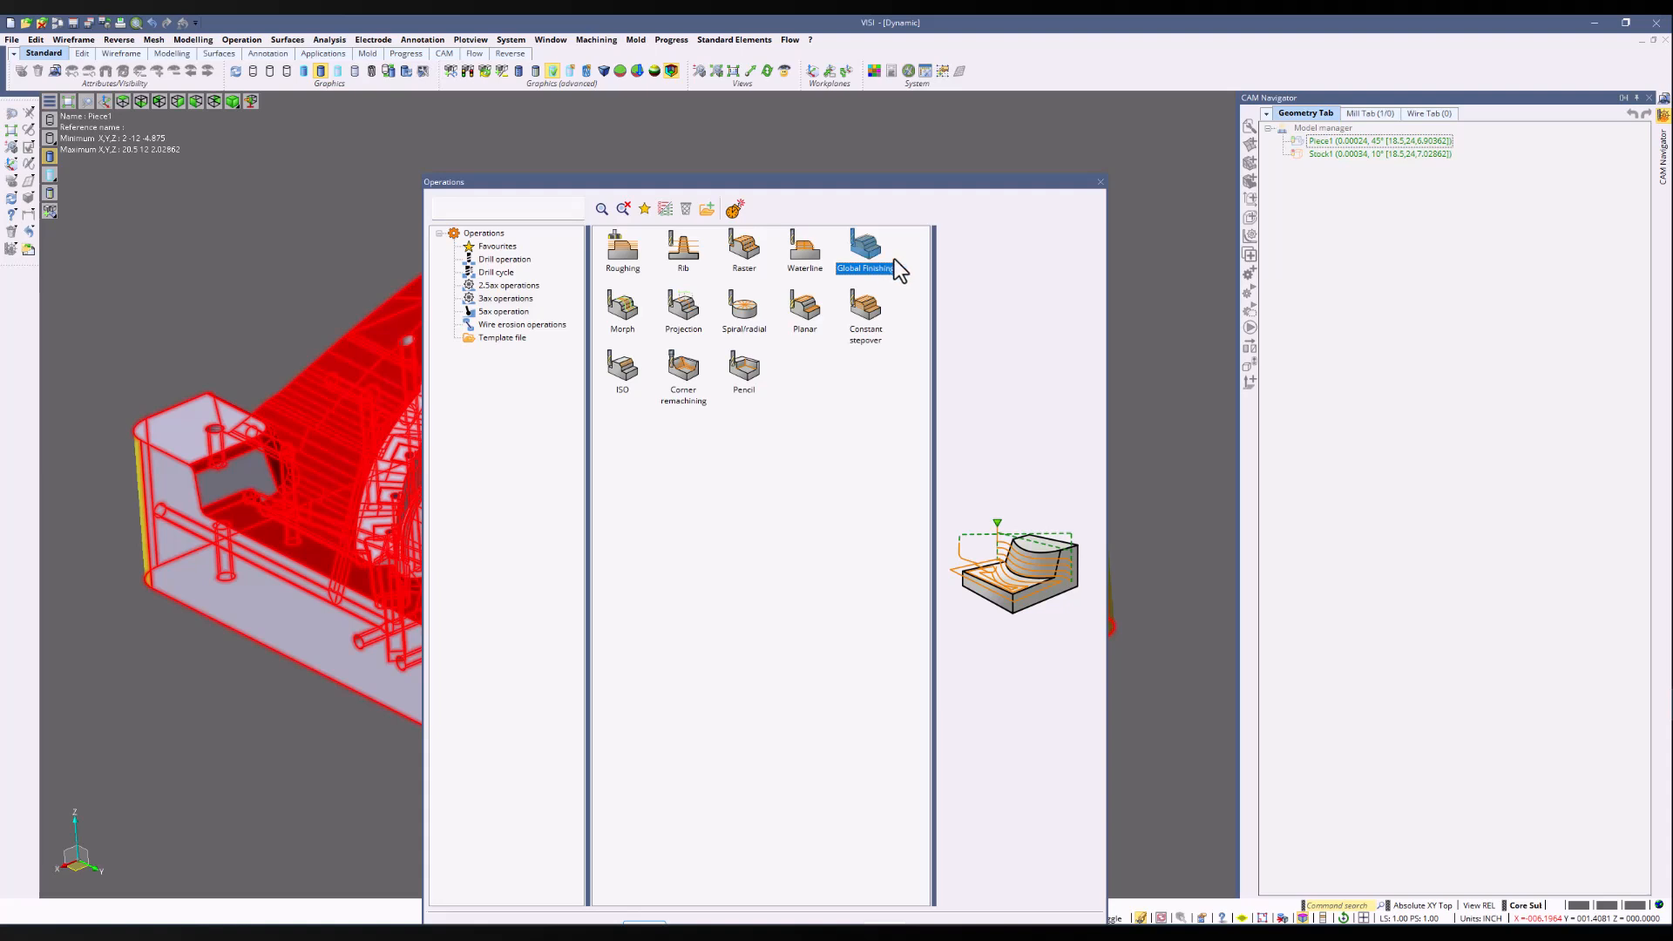
{"action": "left_click_drag", "start_coordinate": [1008, 186], "coordinate": [1035, 86]}
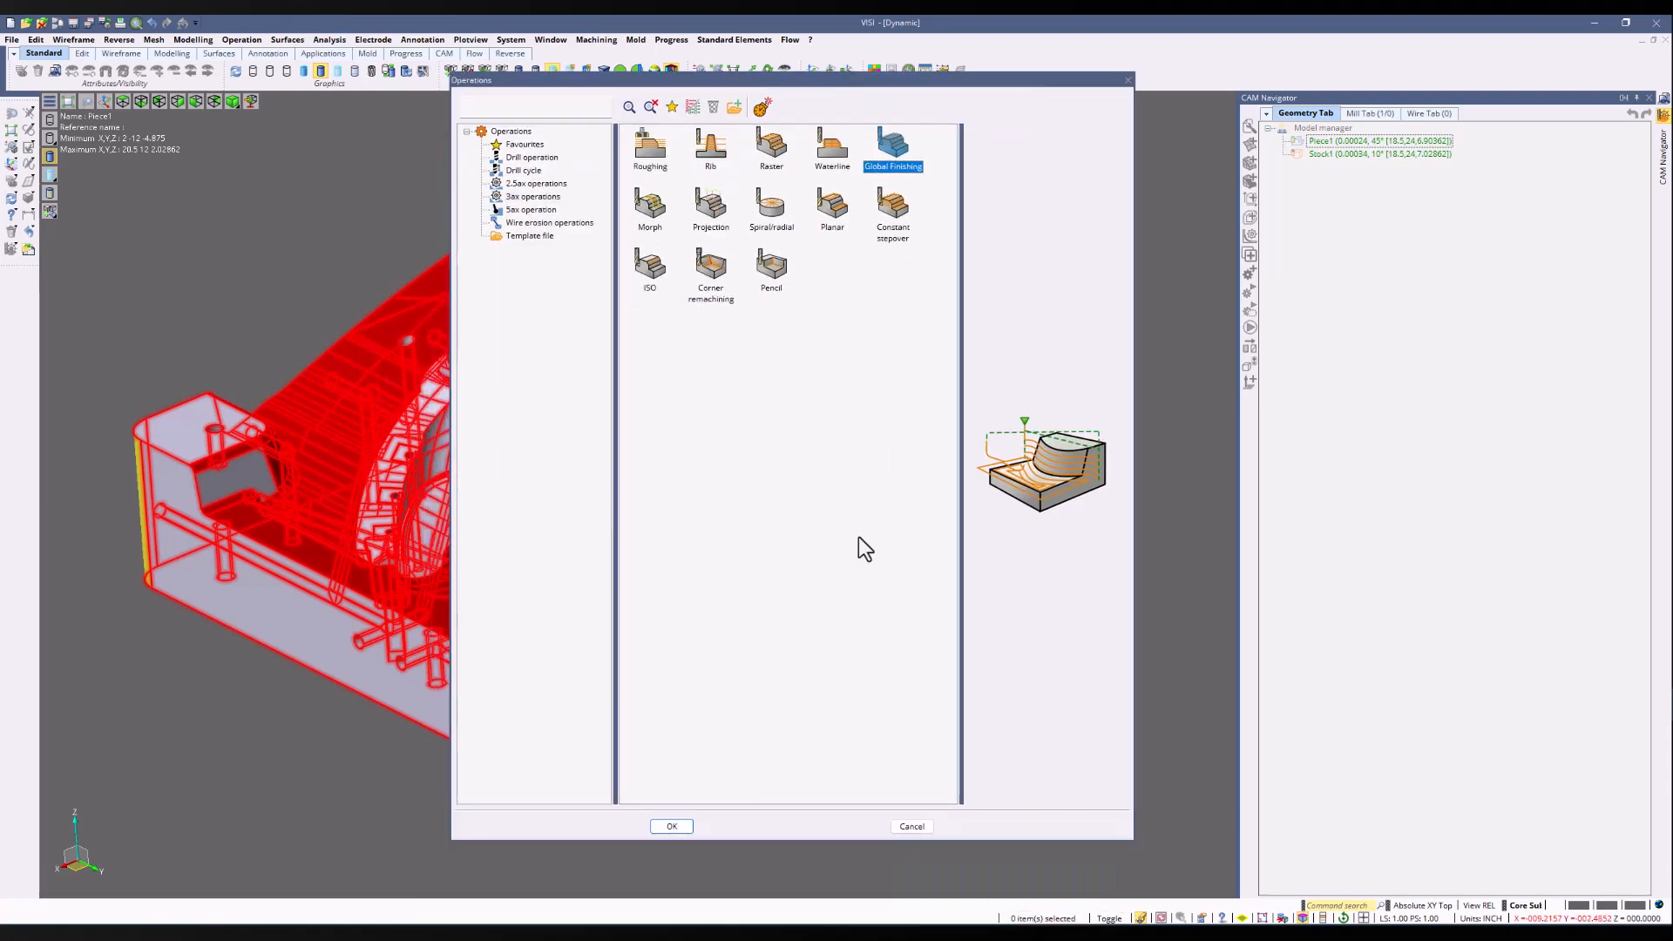
{"action": "left_click", "coordinate": [669, 826]}
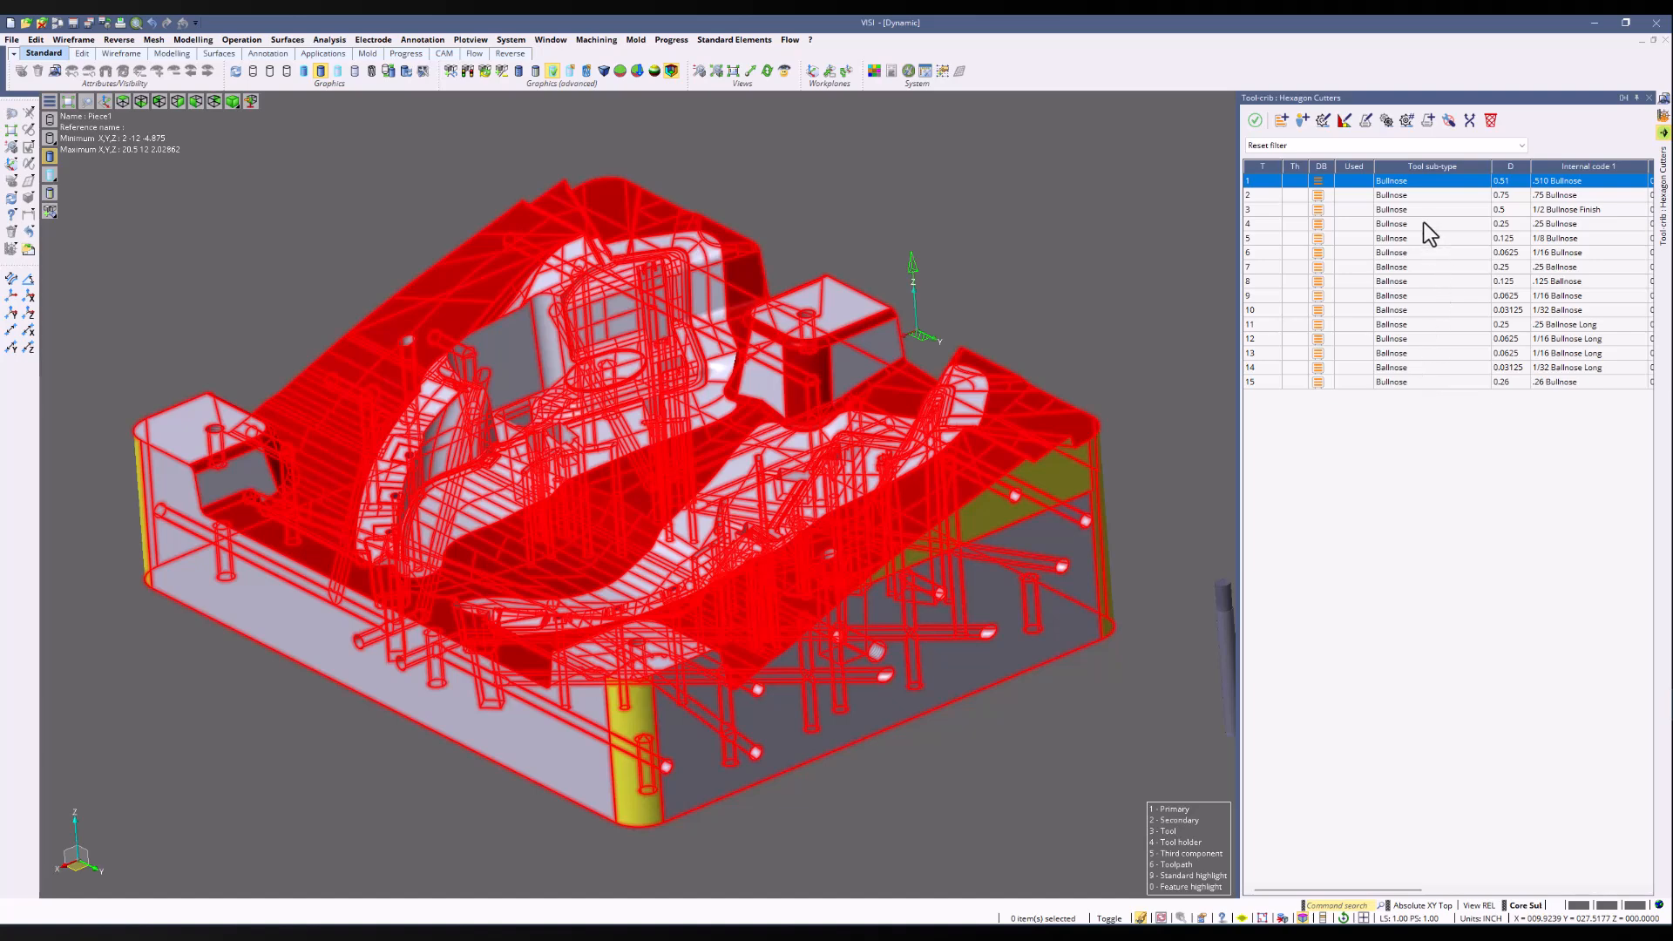
{"action": "left_click", "coordinate": [1402, 195]}
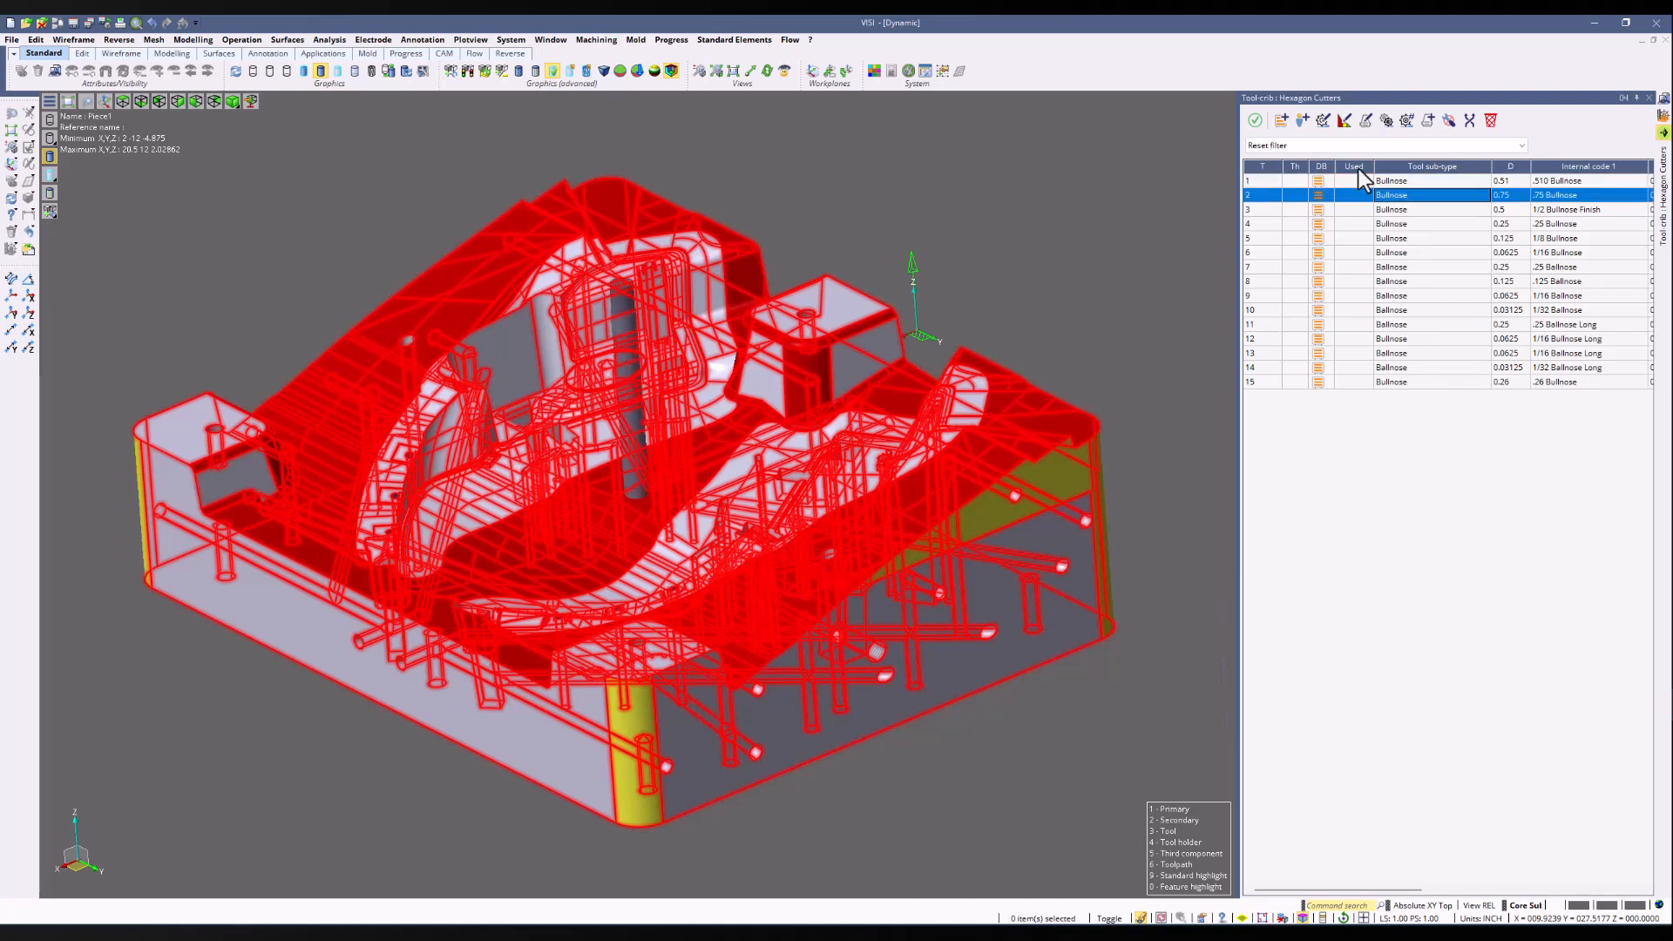
{"action": "left_click", "coordinate": [1253, 121]}
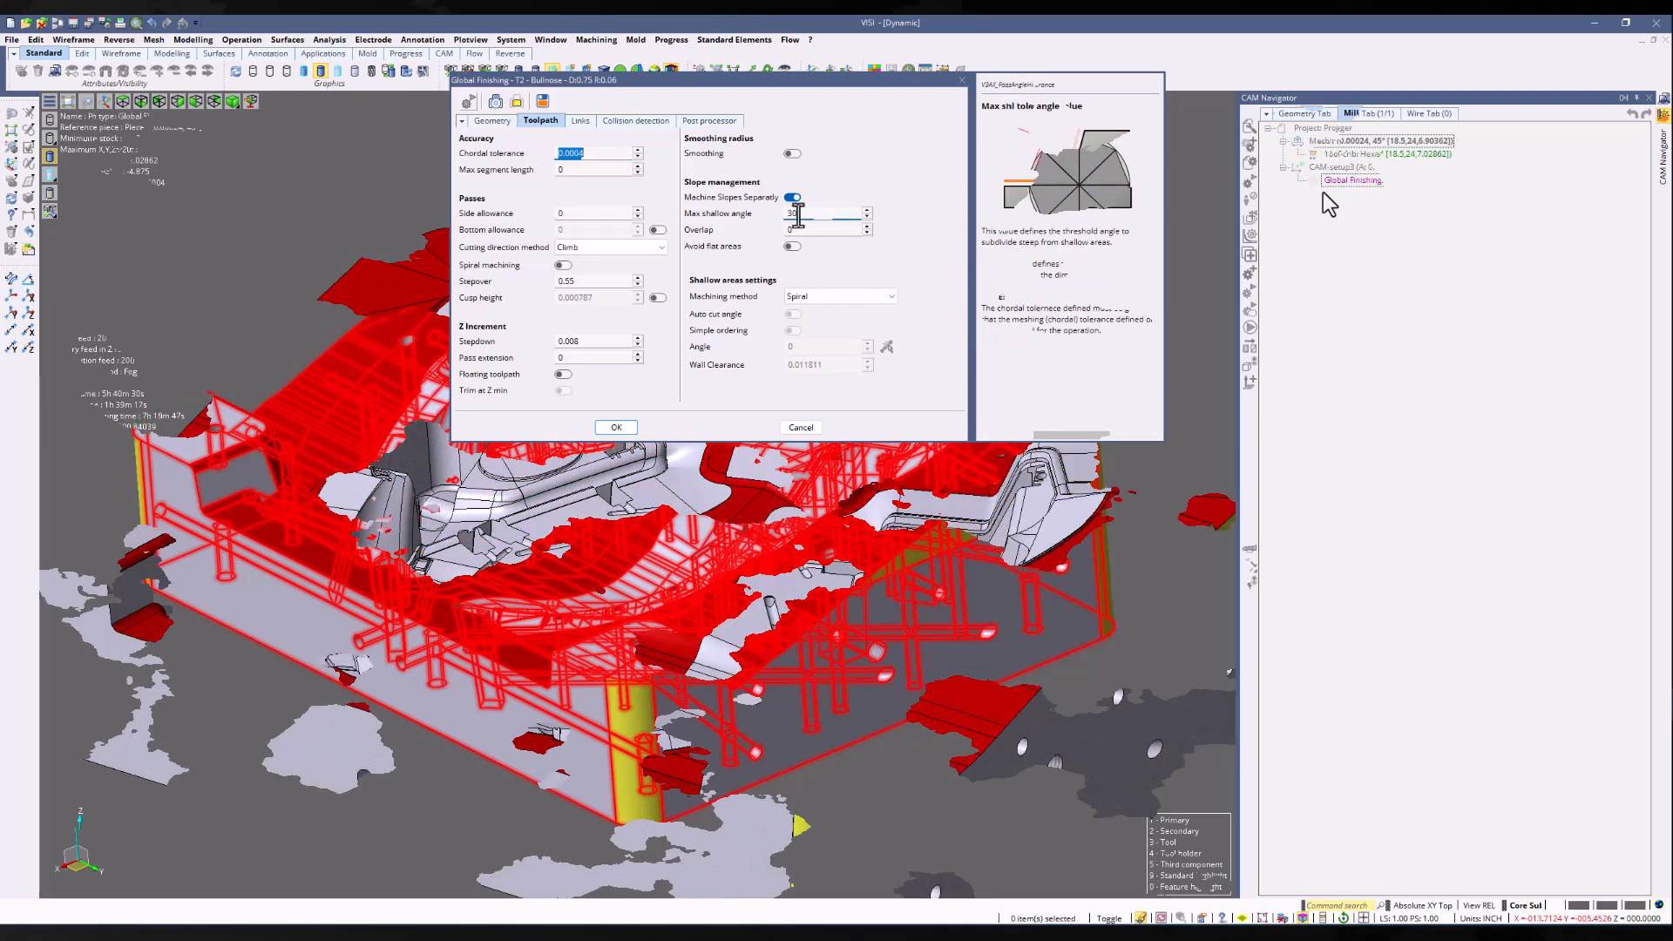
Set the Global Finishing stepdown to 0.1, build the operation and show its toolpath without the selection highlight
{"action": "left_click", "coordinate": [567, 342]}
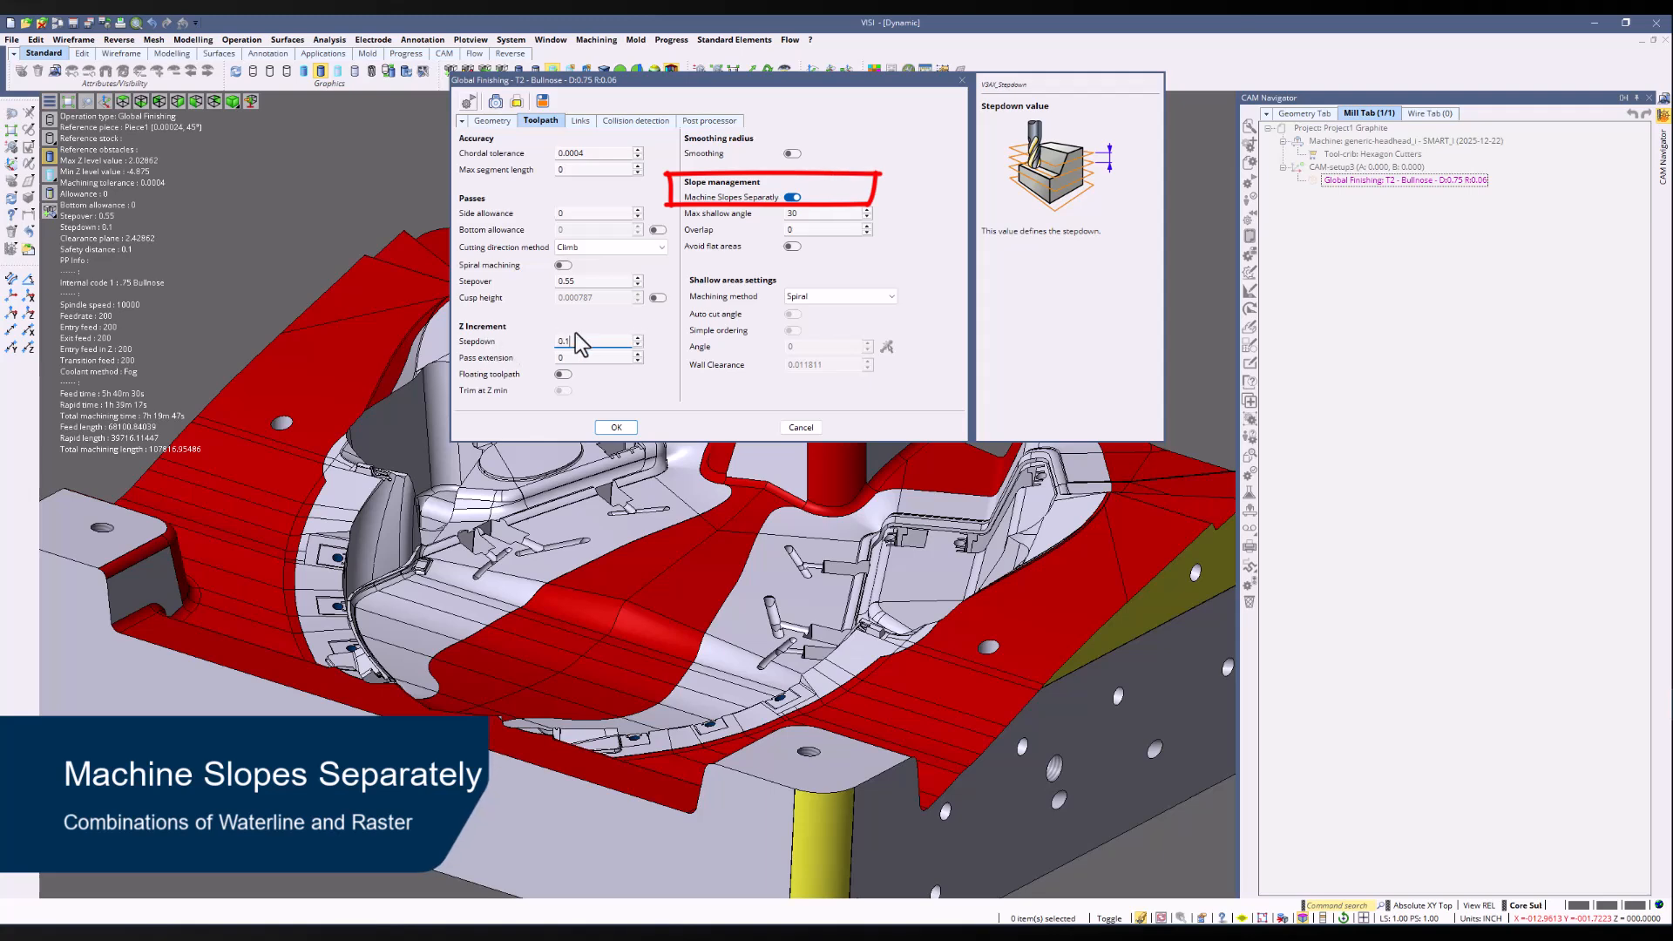
{"action": "left_click", "coordinate": [615, 428]}
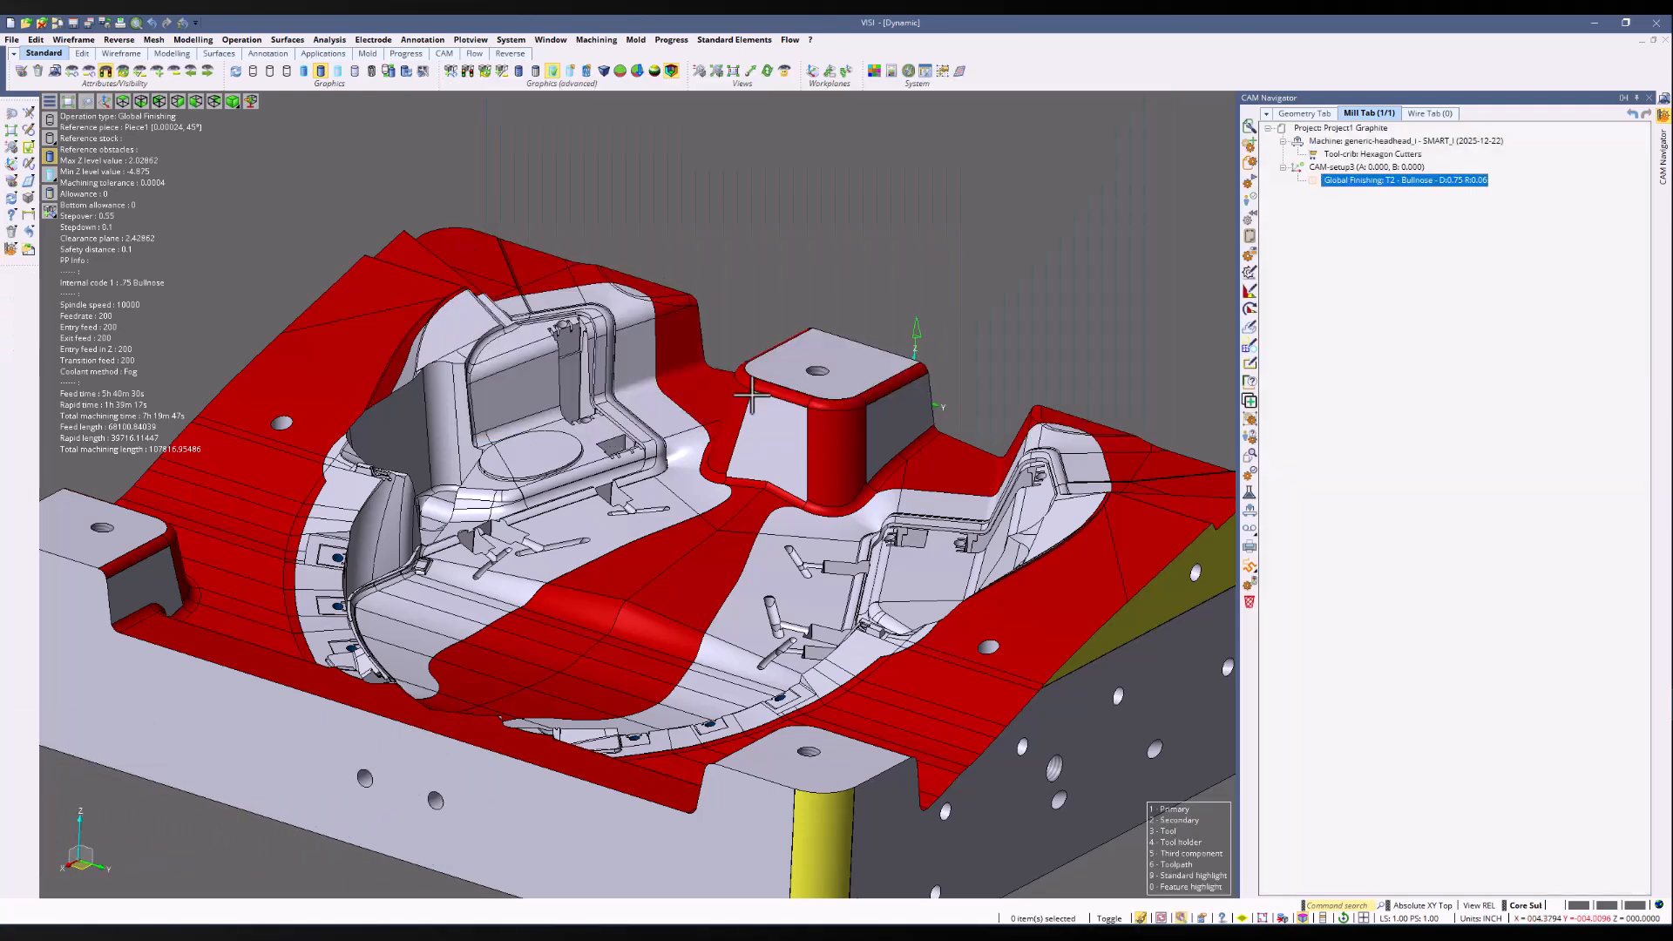
{"action": "right_click", "coordinate": [1373, 183]}
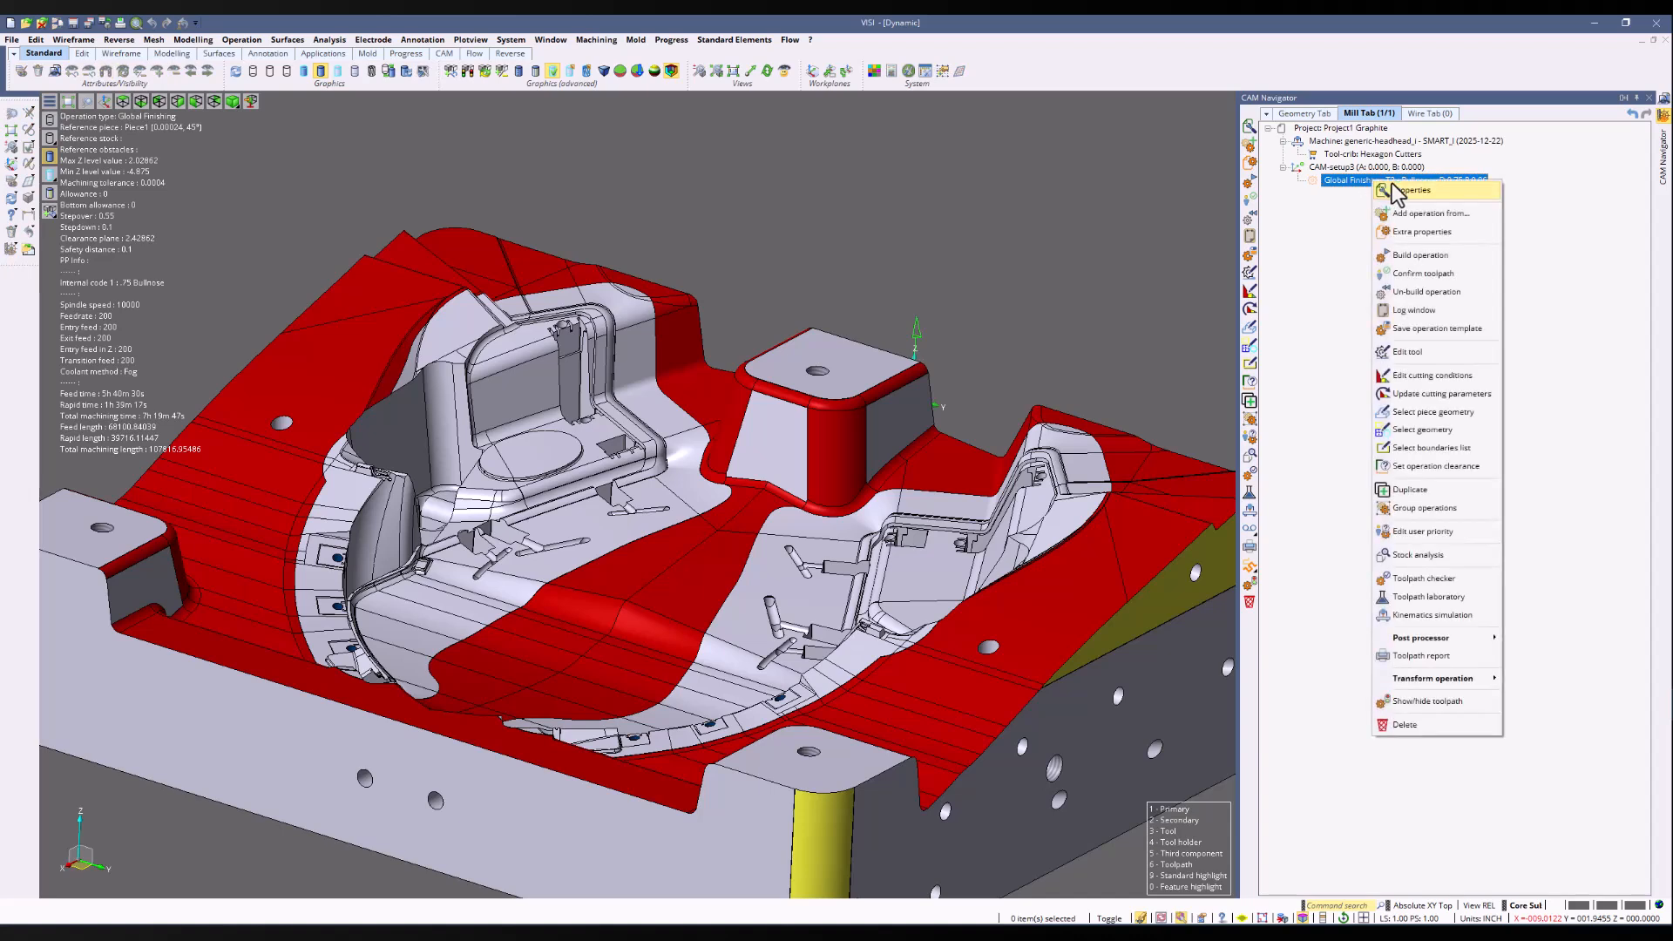
{"action": "left_click", "coordinate": [1447, 256]}
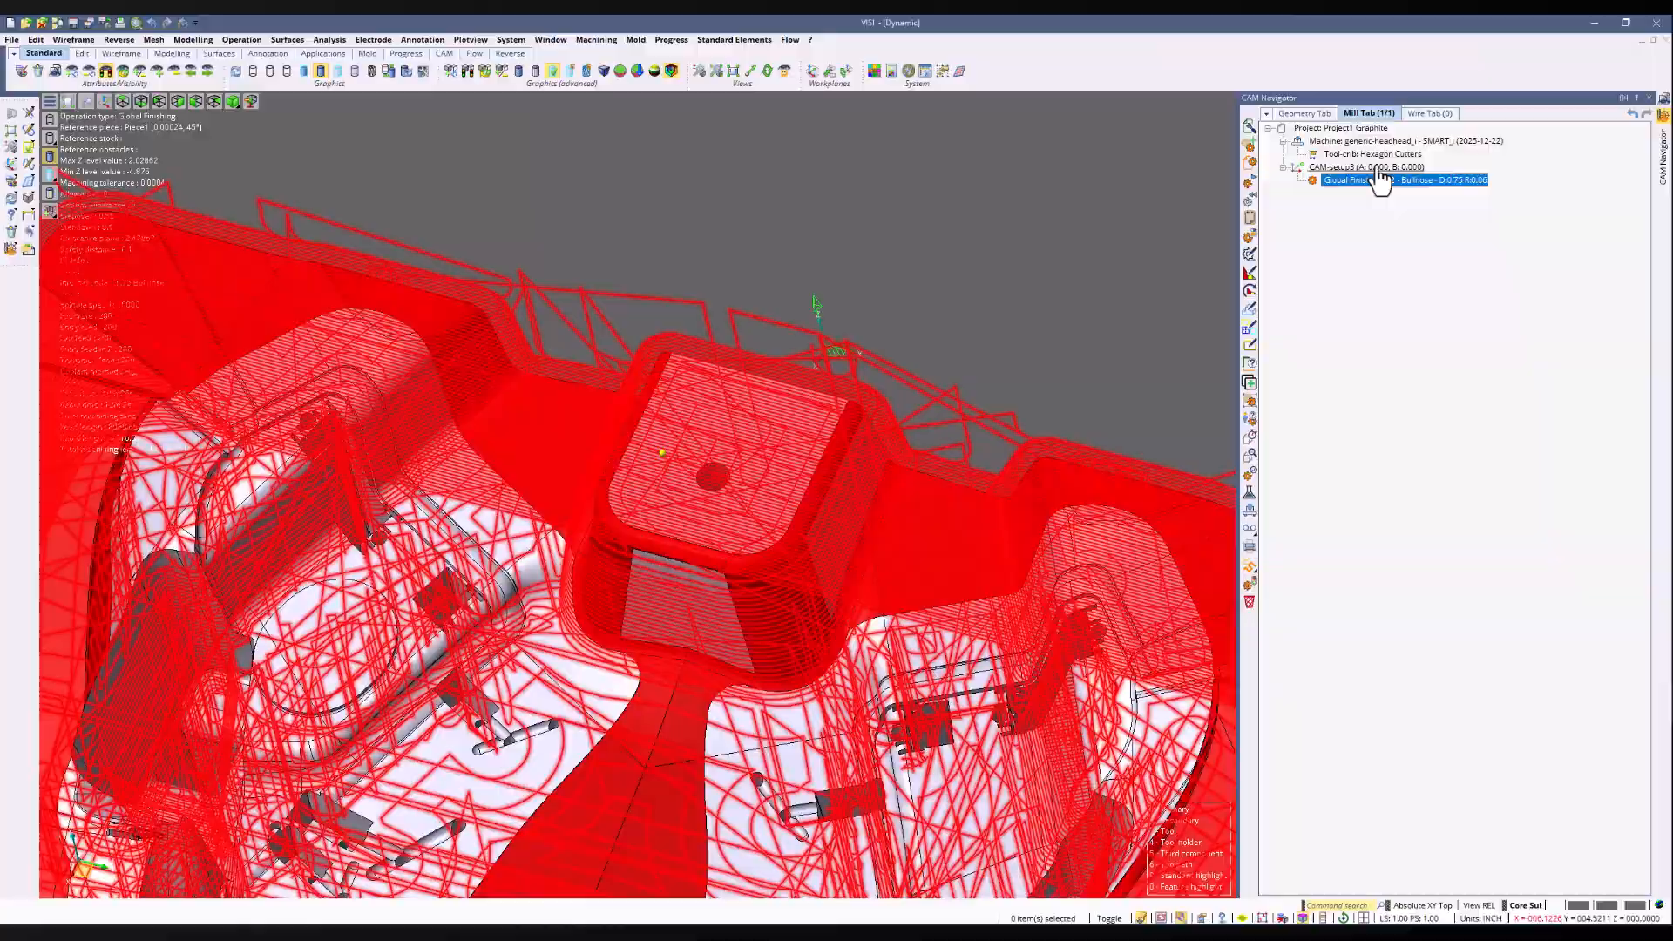
{"action": "left_click", "coordinate": [1376, 167]}
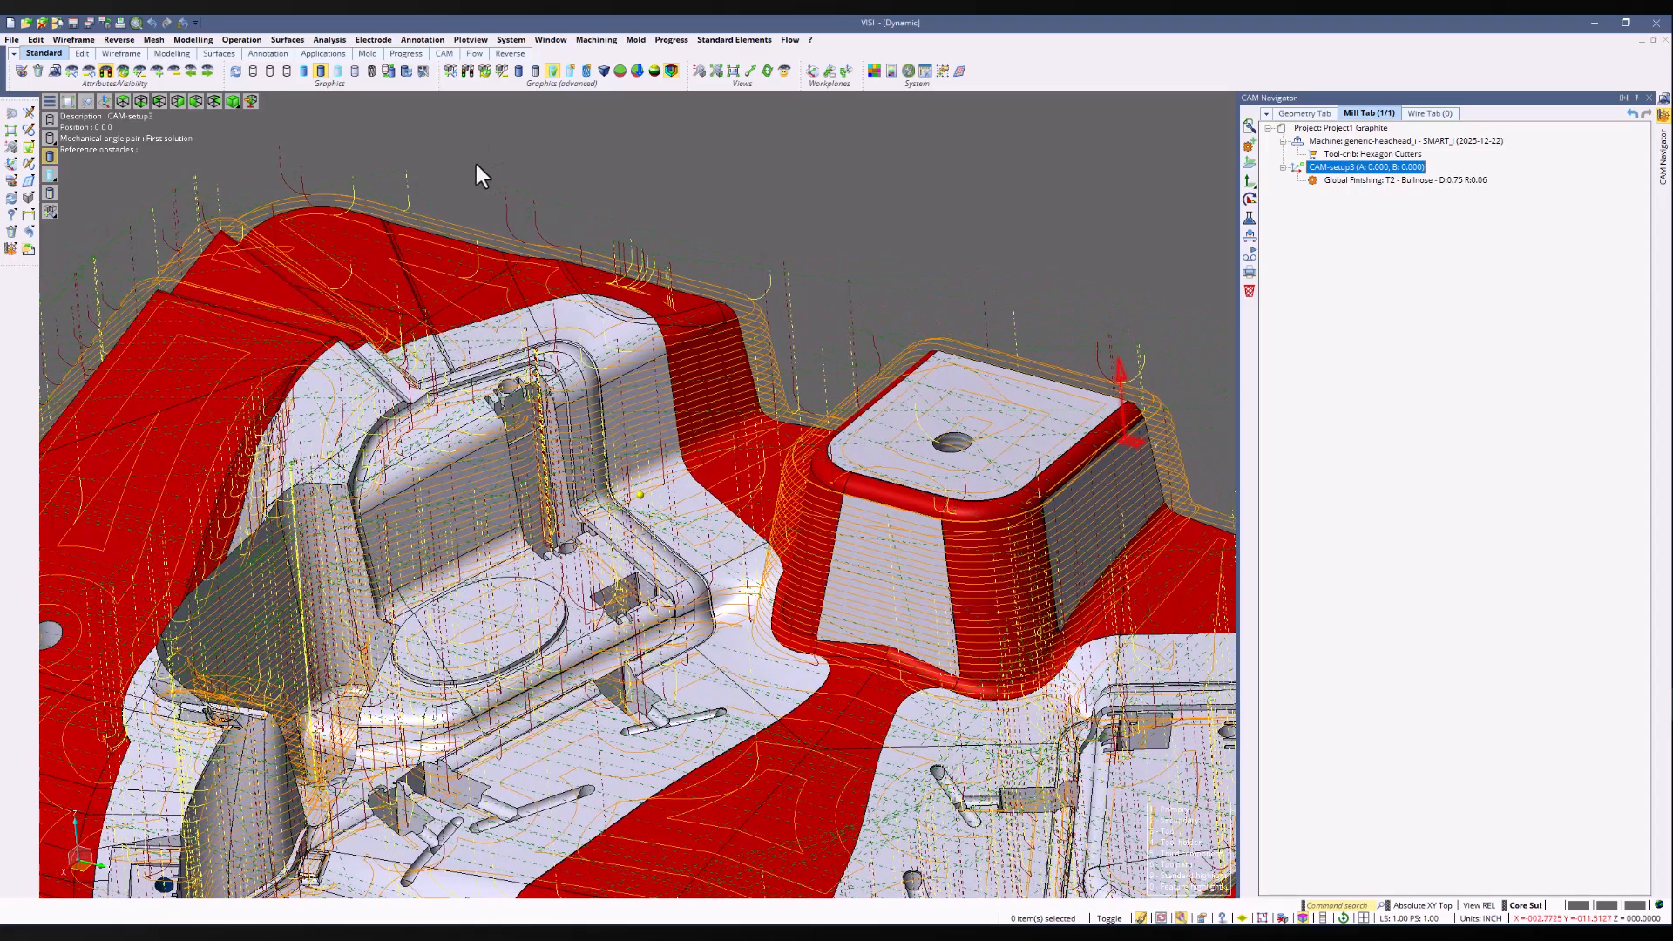
Turn off Machine Slopes Separately in Global Finishing, set the max shallow angle to 45, and rebuild and inspect the toolpath
{"action": "double_click", "coordinate": [1349, 183]}
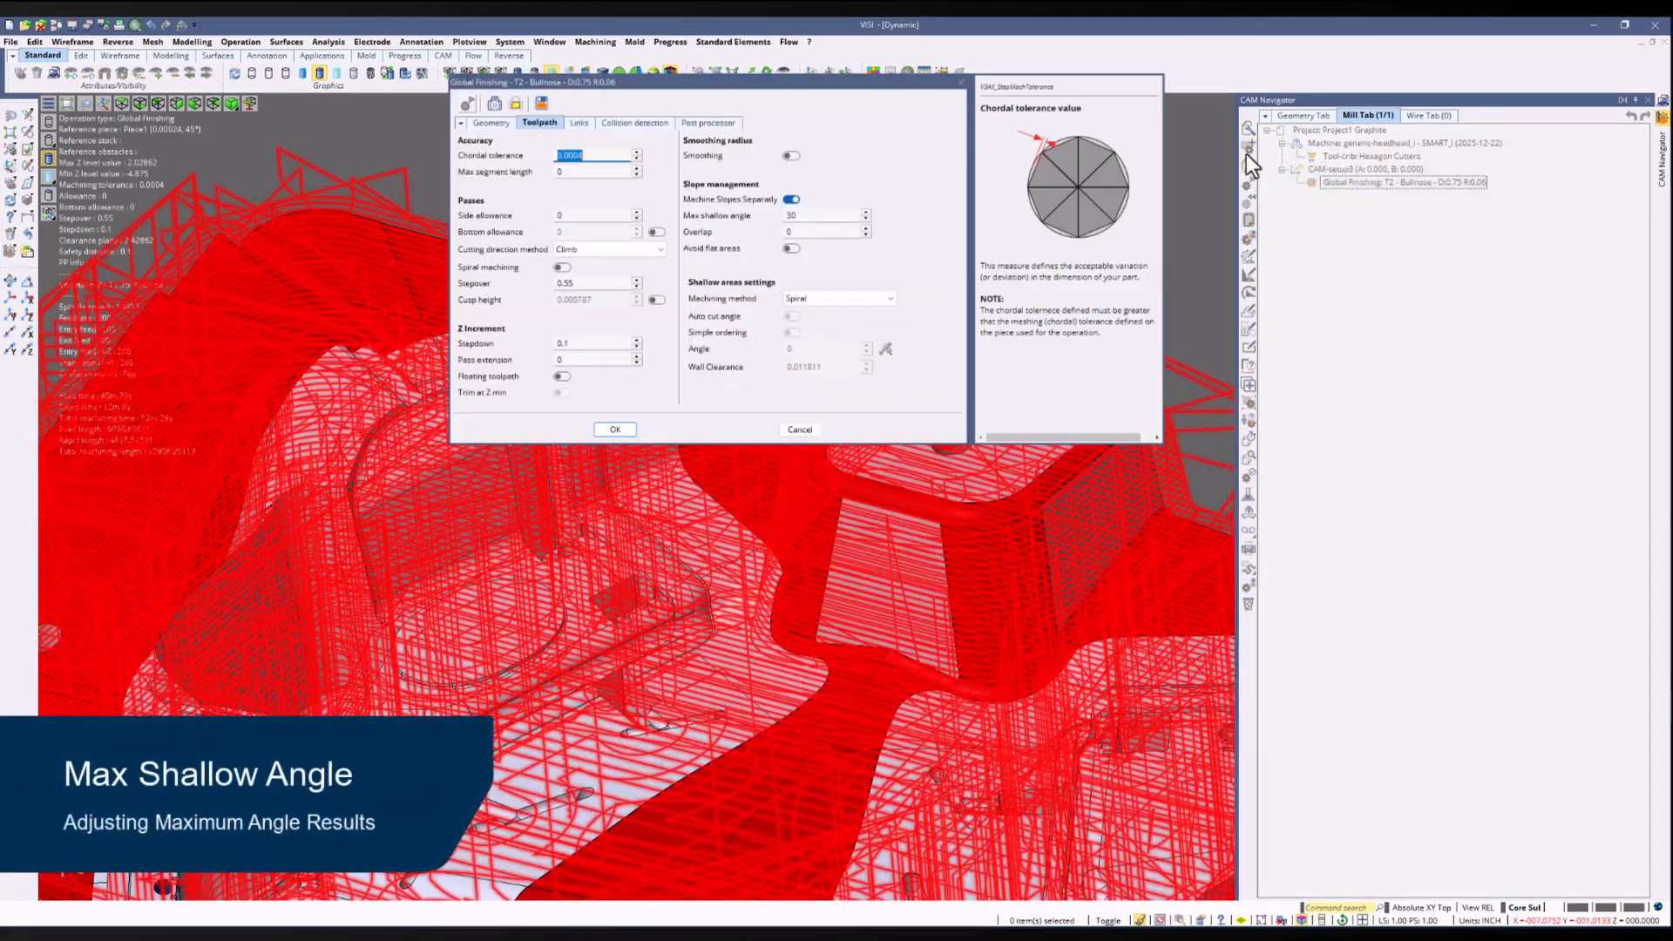
{"action": "left_click", "coordinate": [791, 199]}
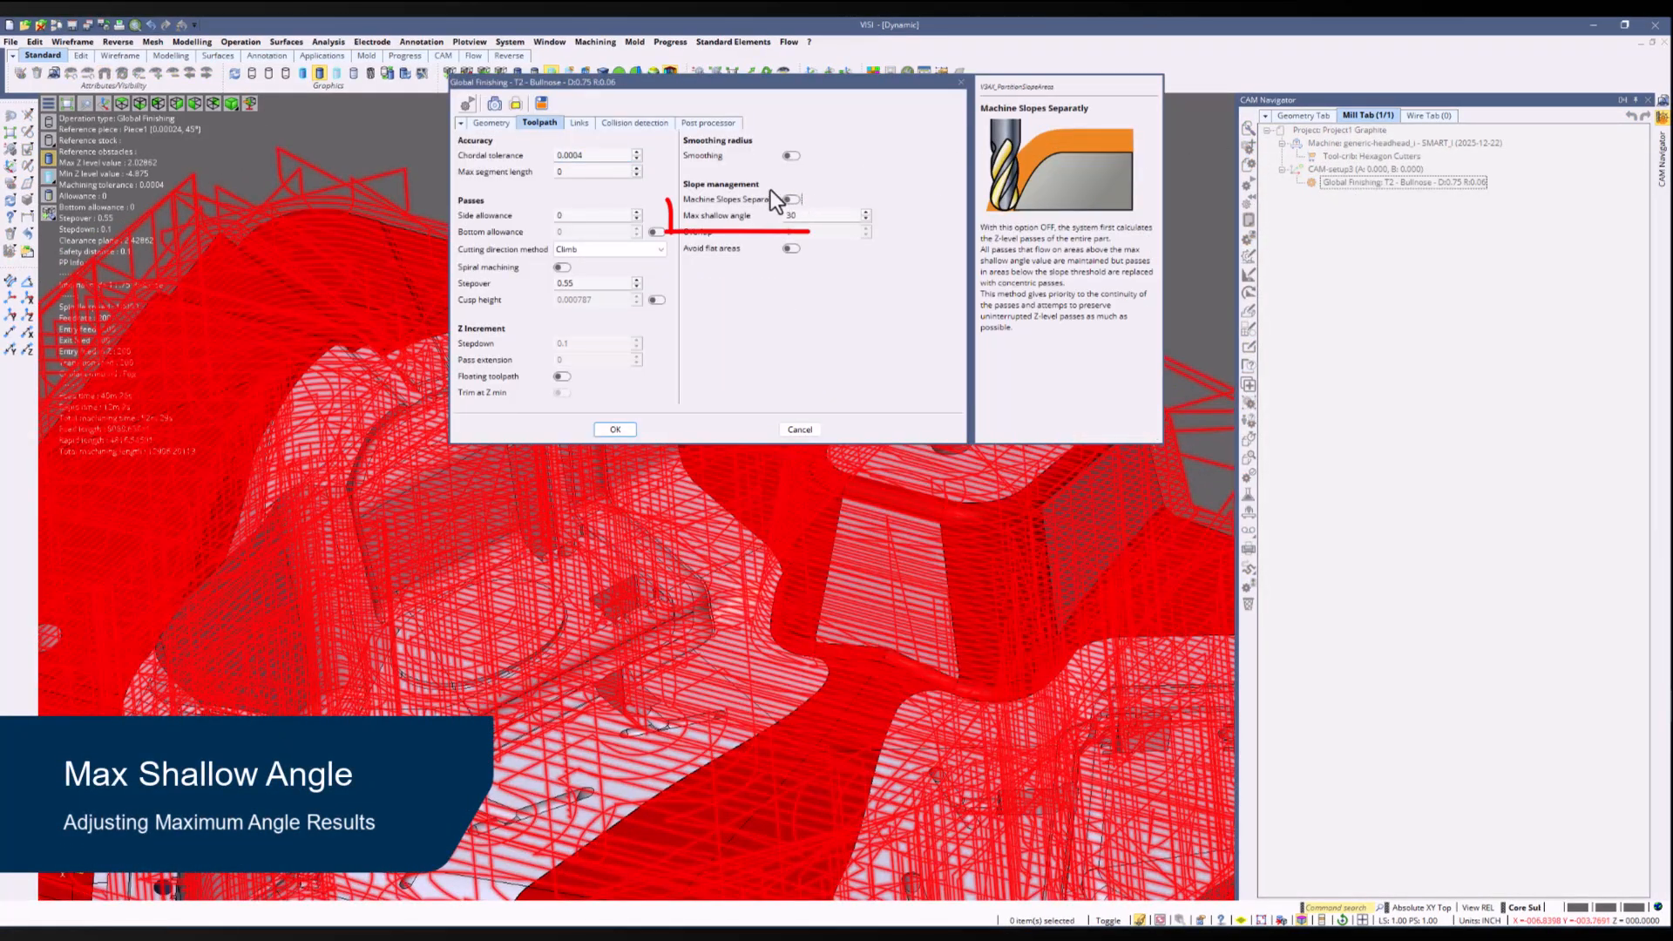
{"action": "left_click", "coordinate": [795, 215]}
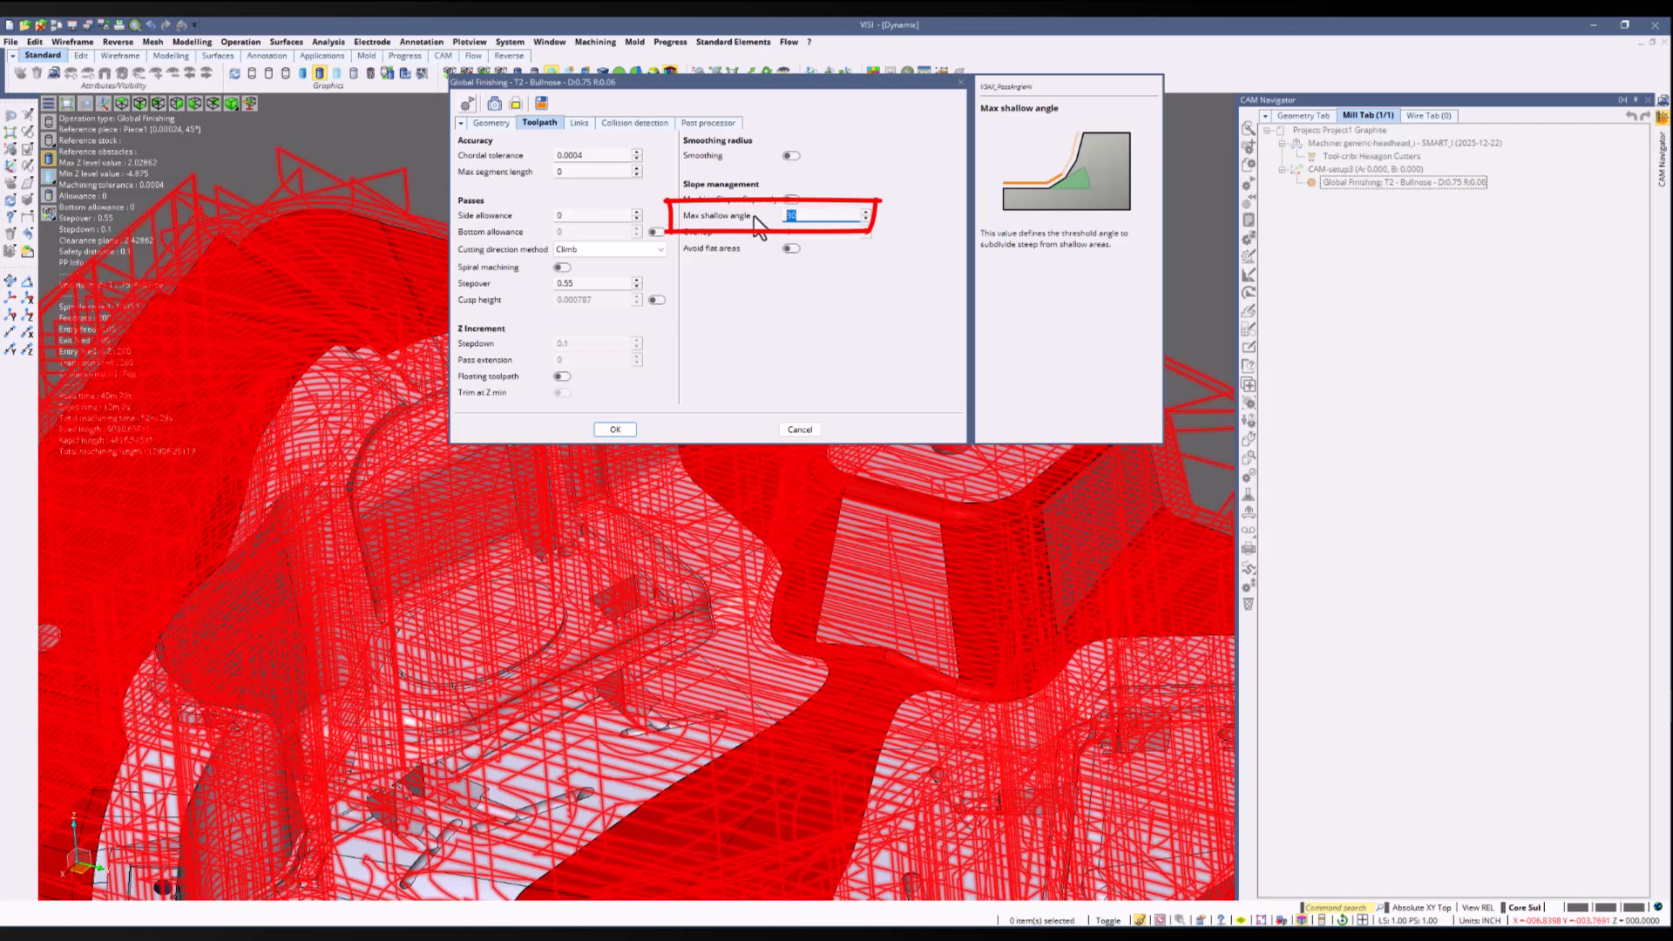
{"action": "left_click", "coordinate": [616, 428]}
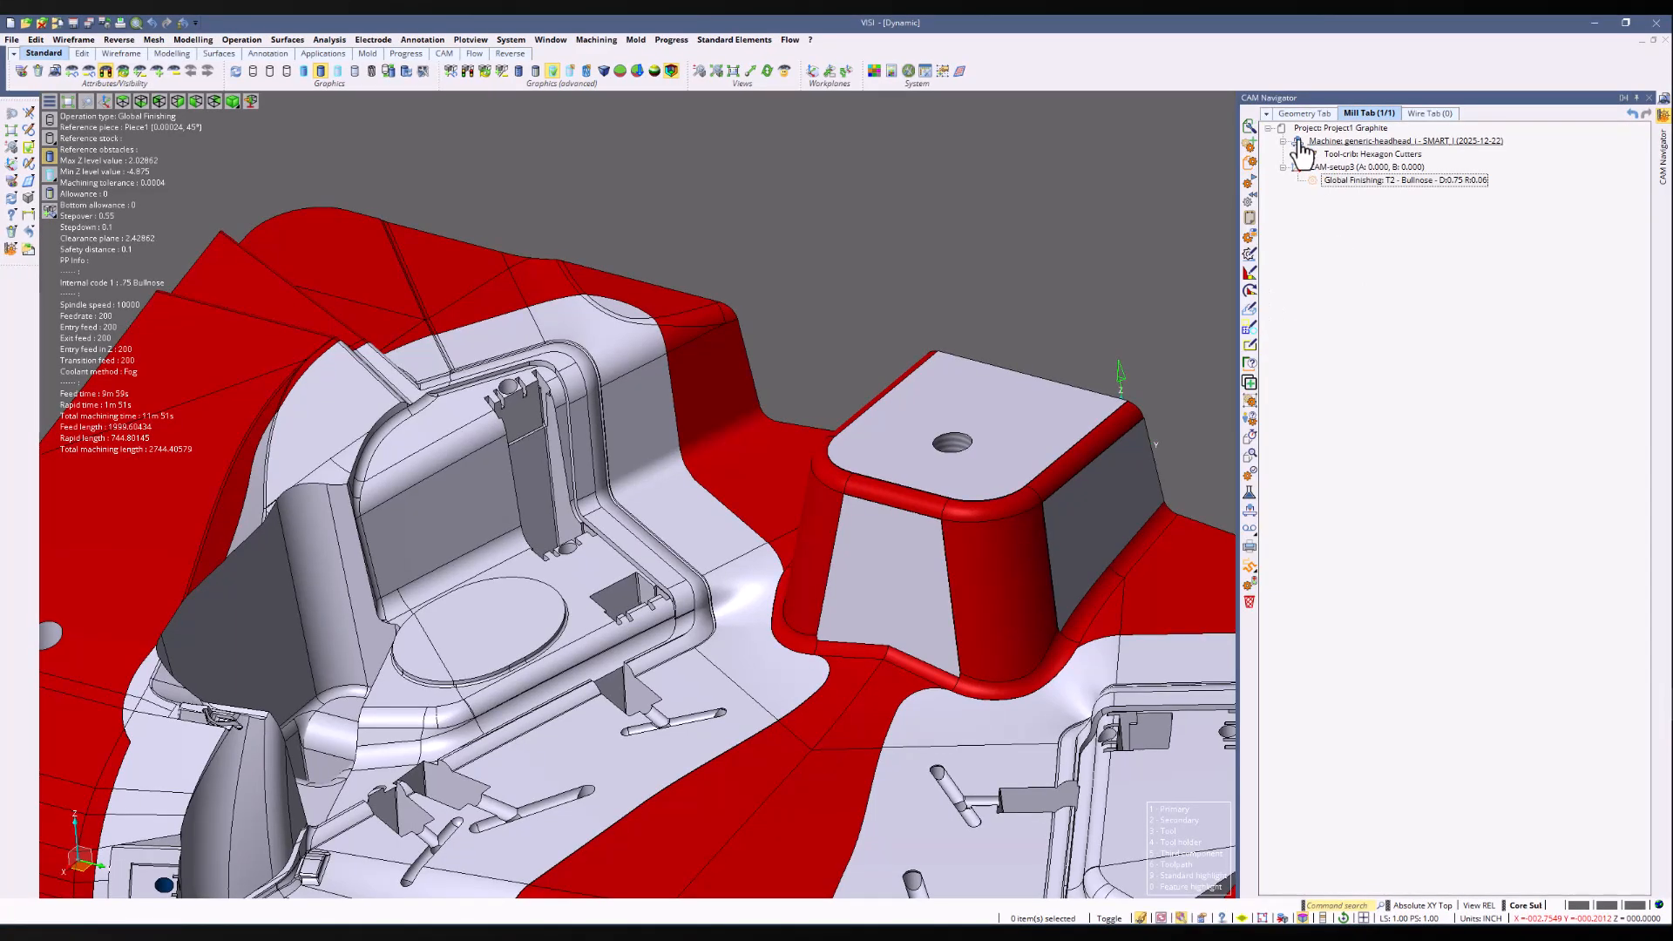
{"action": "left_click", "coordinate": [1310, 183]}
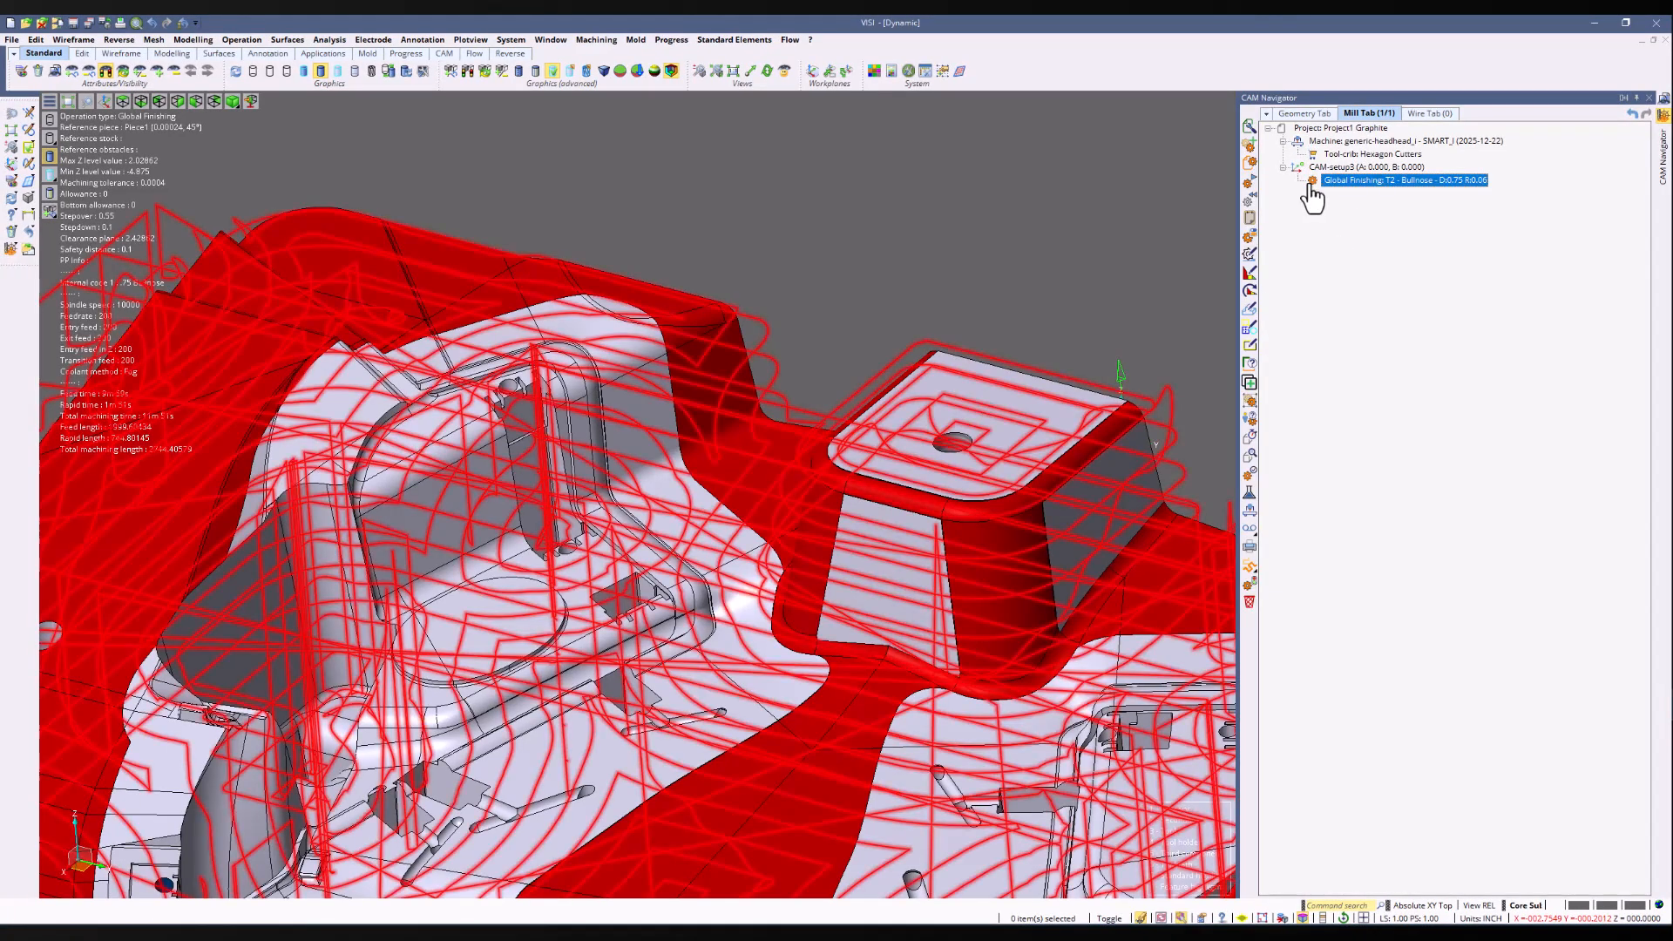
{"action": "left_click", "coordinate": [1331, 169]}
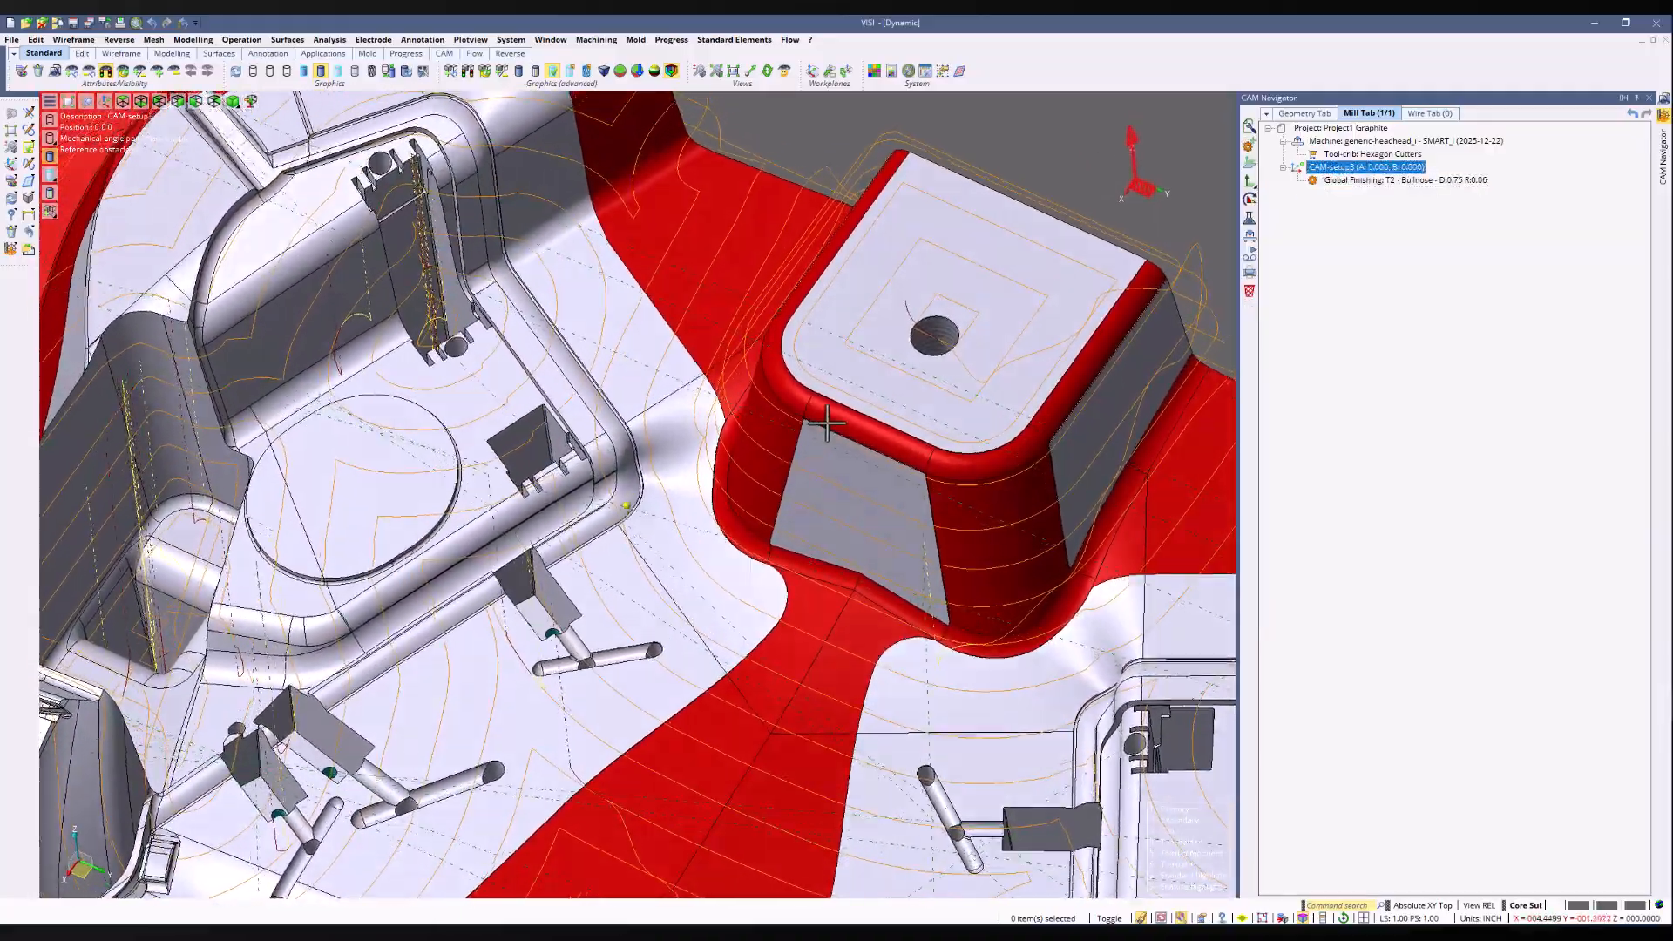
{"action": "middle_click_drag", "start_coordinate": [827, 424], "coordinate": [684, 742]}
{"action": "scroll", "coordinate": [685, 740], "scroll_direction": "down", "scroll_amount": 5}
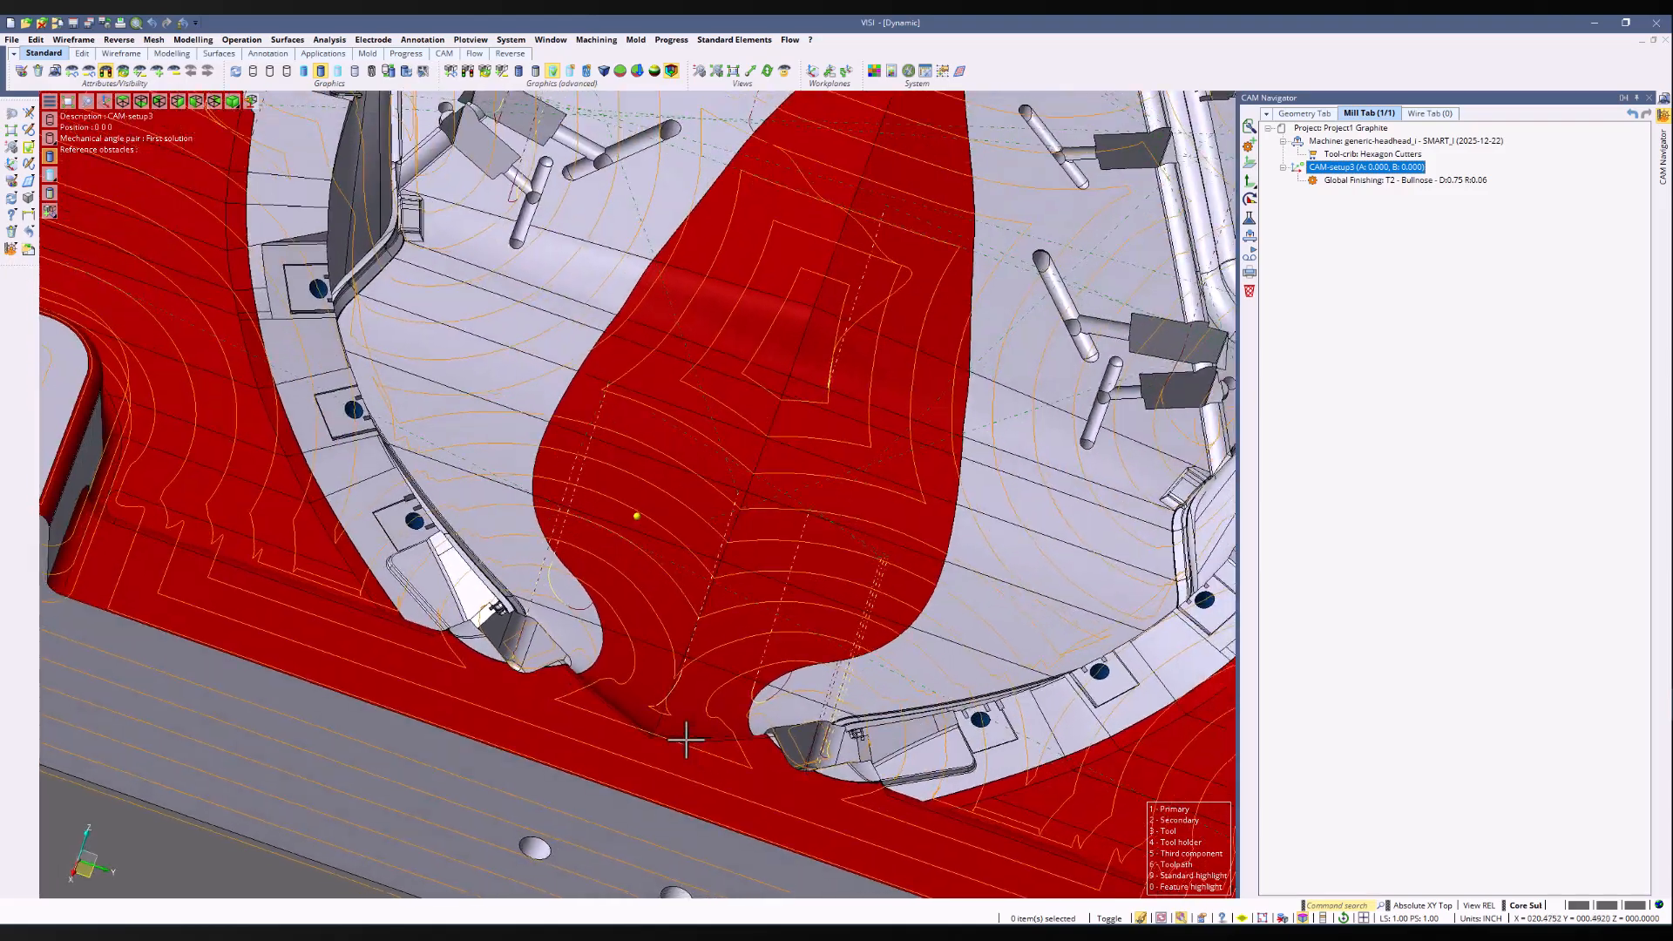
Change the max shallow angle of the Global Finishing operation again, and rebuild the toolpath and show it without the highlight
{"action": "left_click", "coordinate": [1373, 181]}
{"action": "double_click", "coordinate": [1373, 181]}
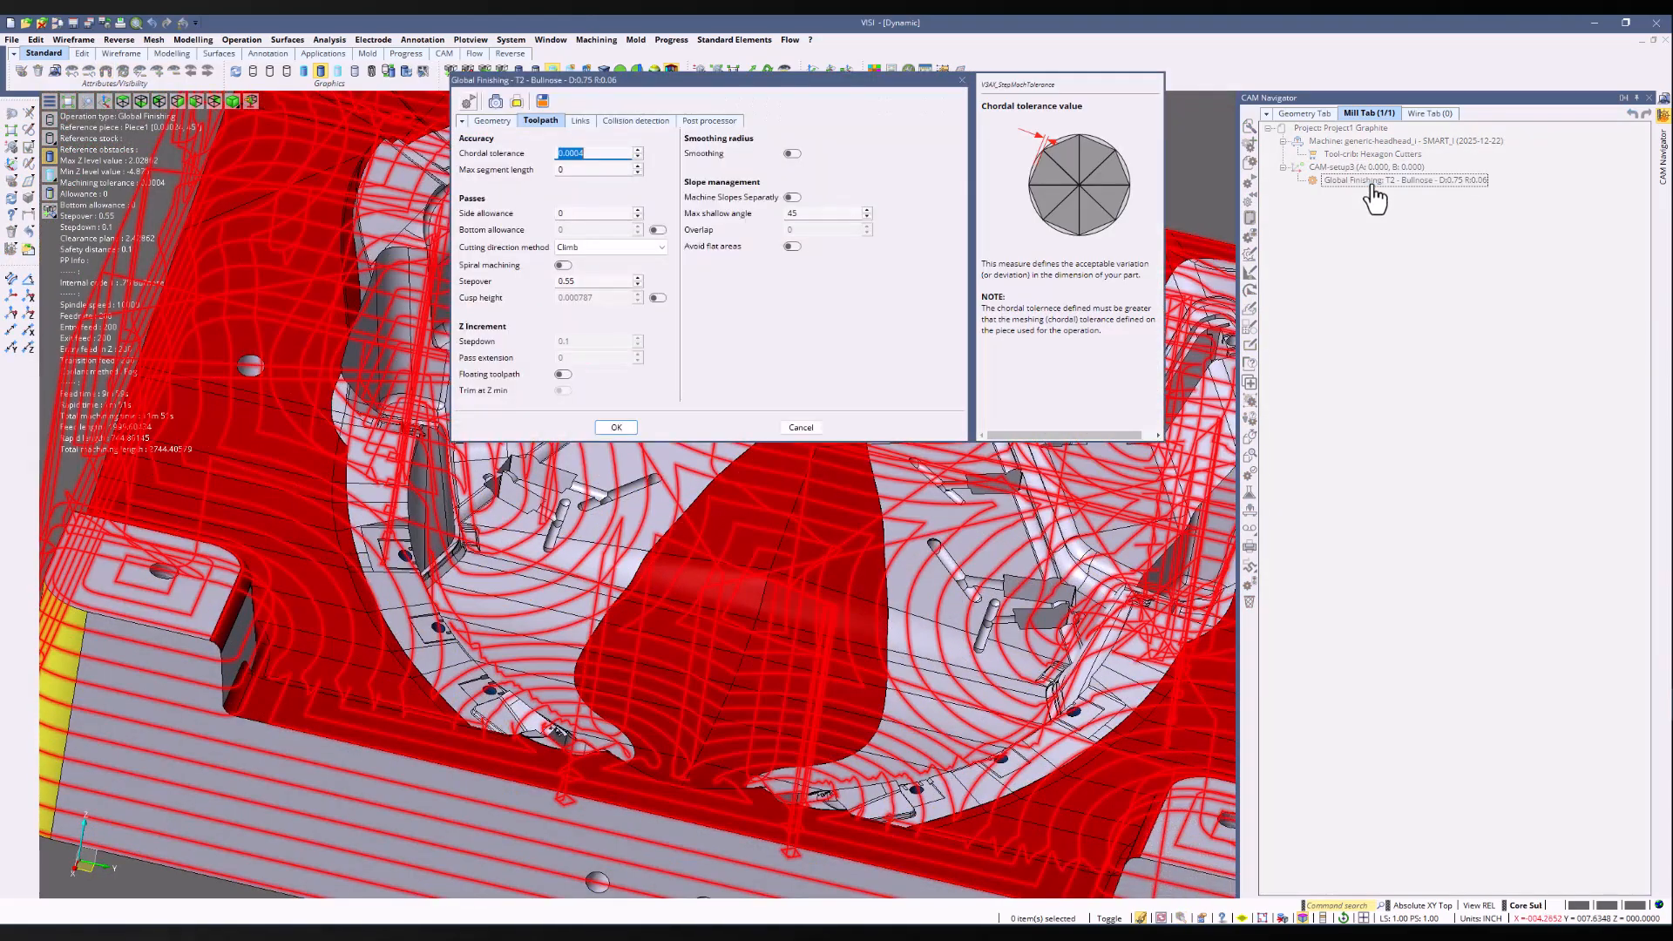
{"action": "left_click", "coordinate": [810, 216]}
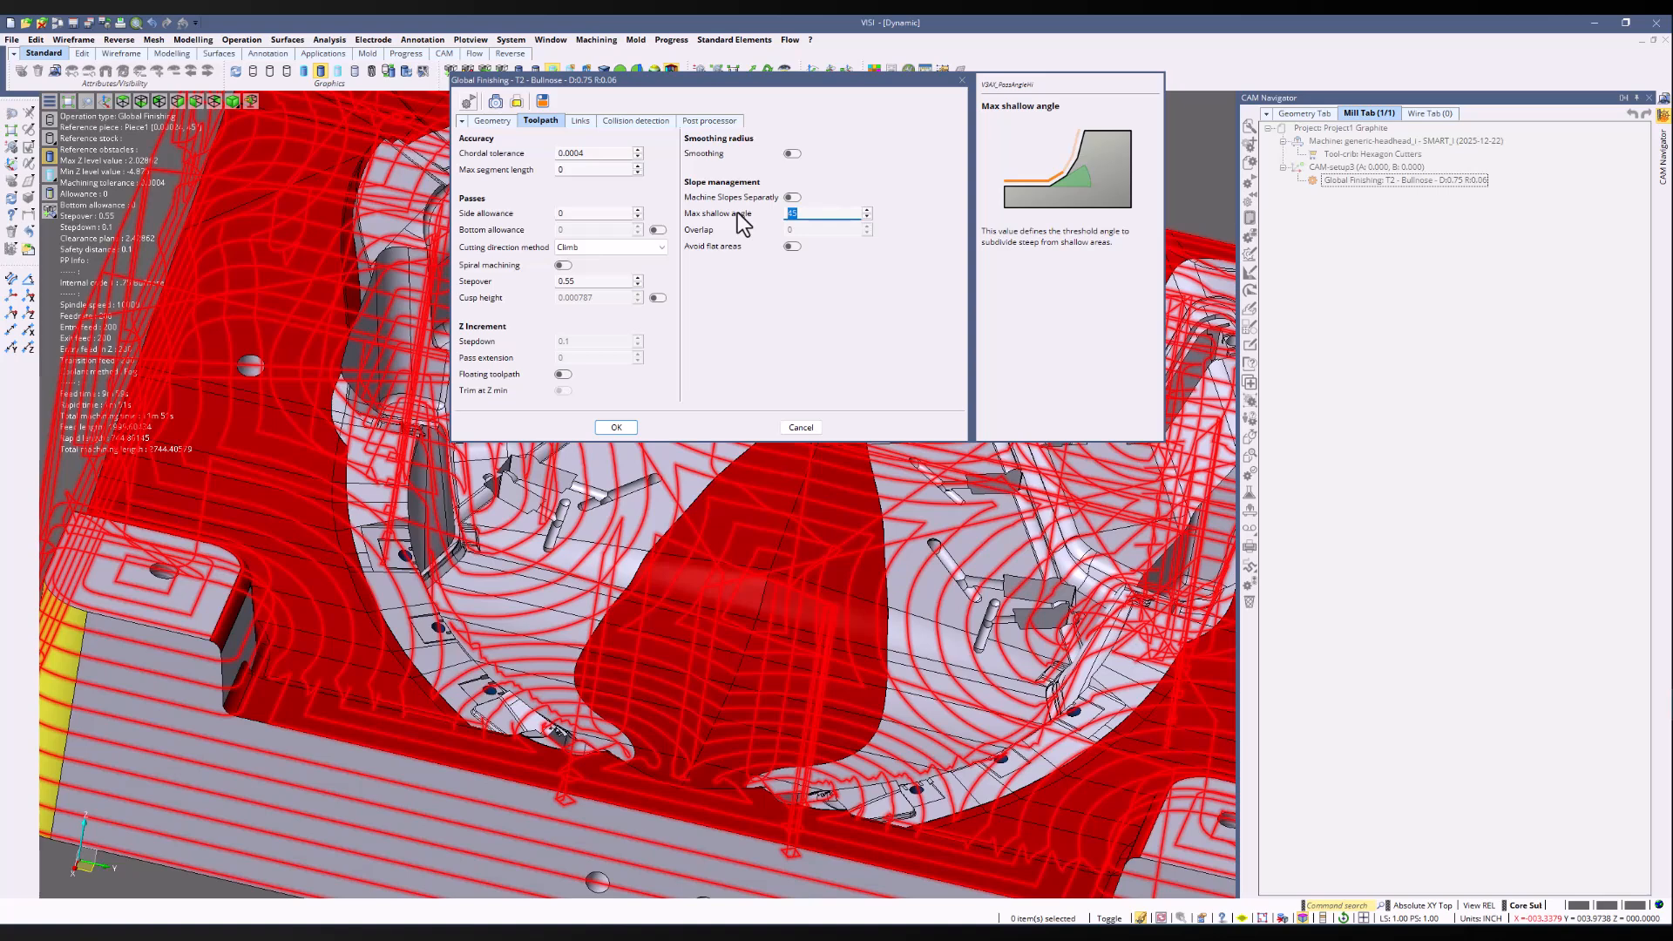
{"action": "left_click", "coordinate": [614, 427]}
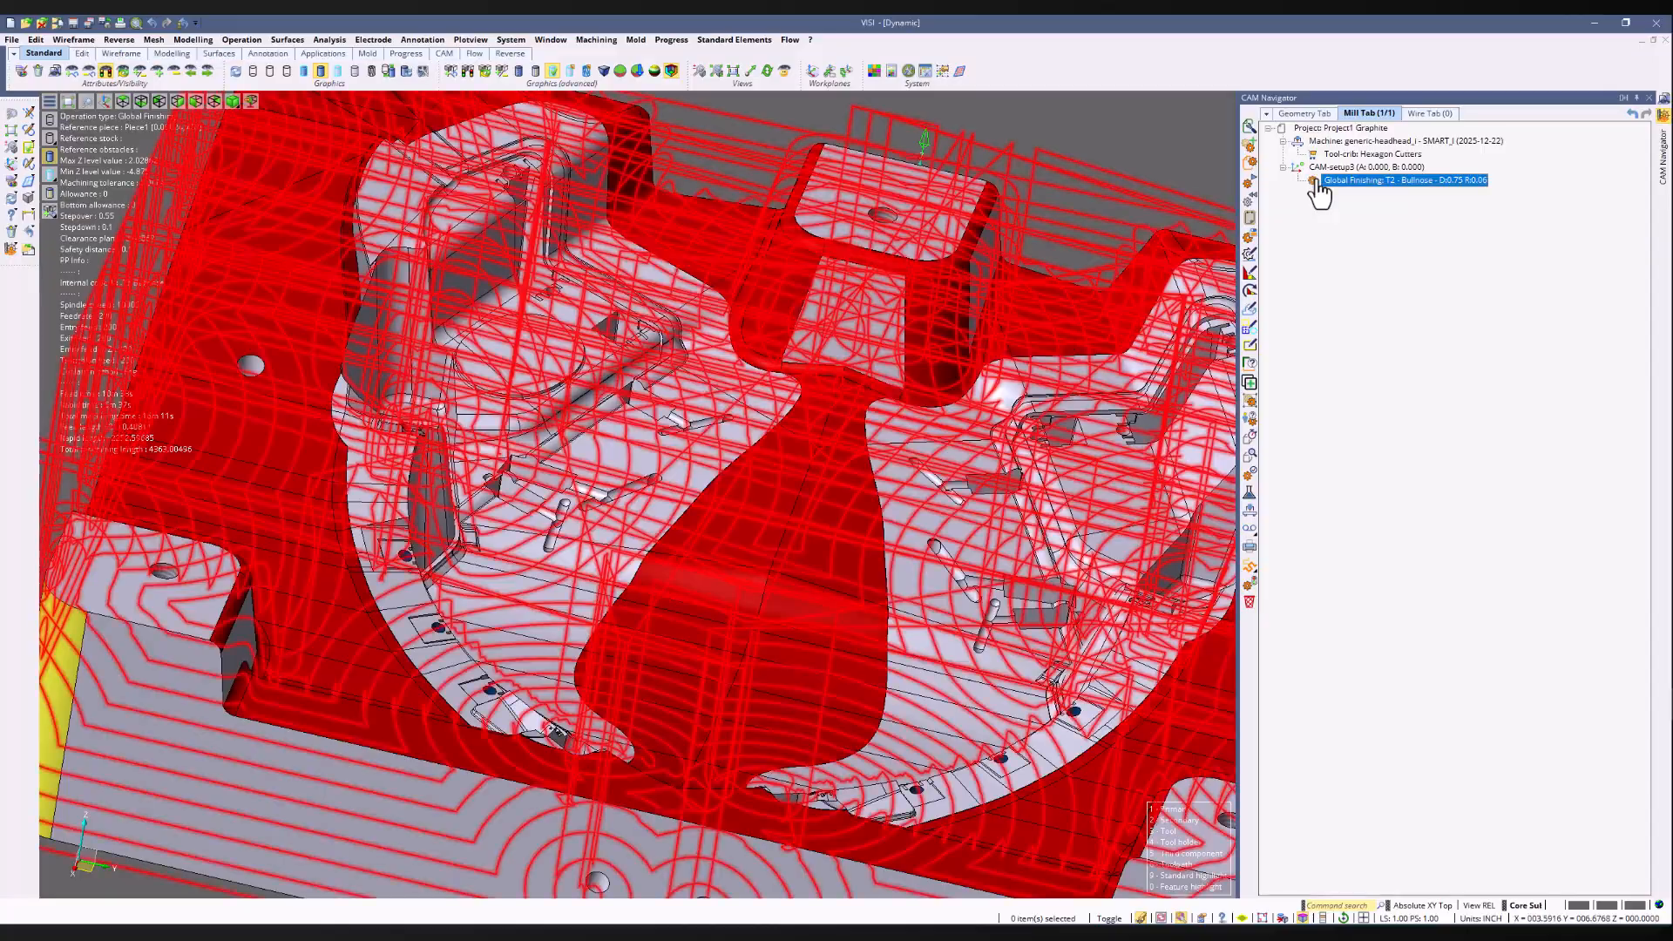
{"action": "left_click", "coordinate": [1333, 168]}
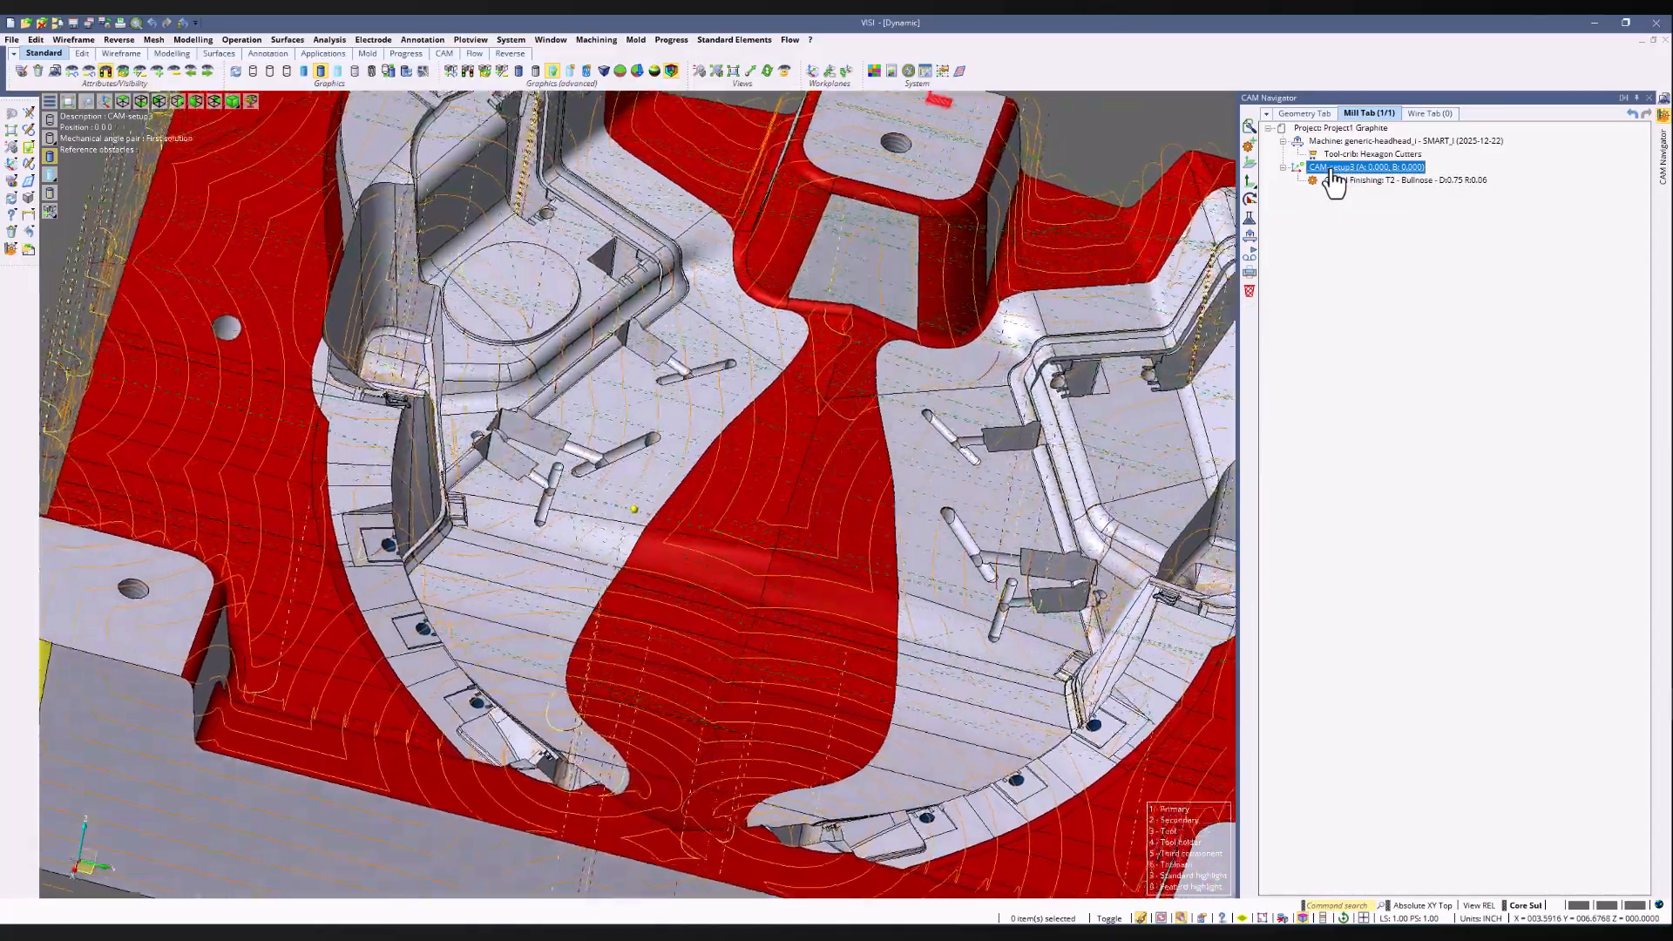